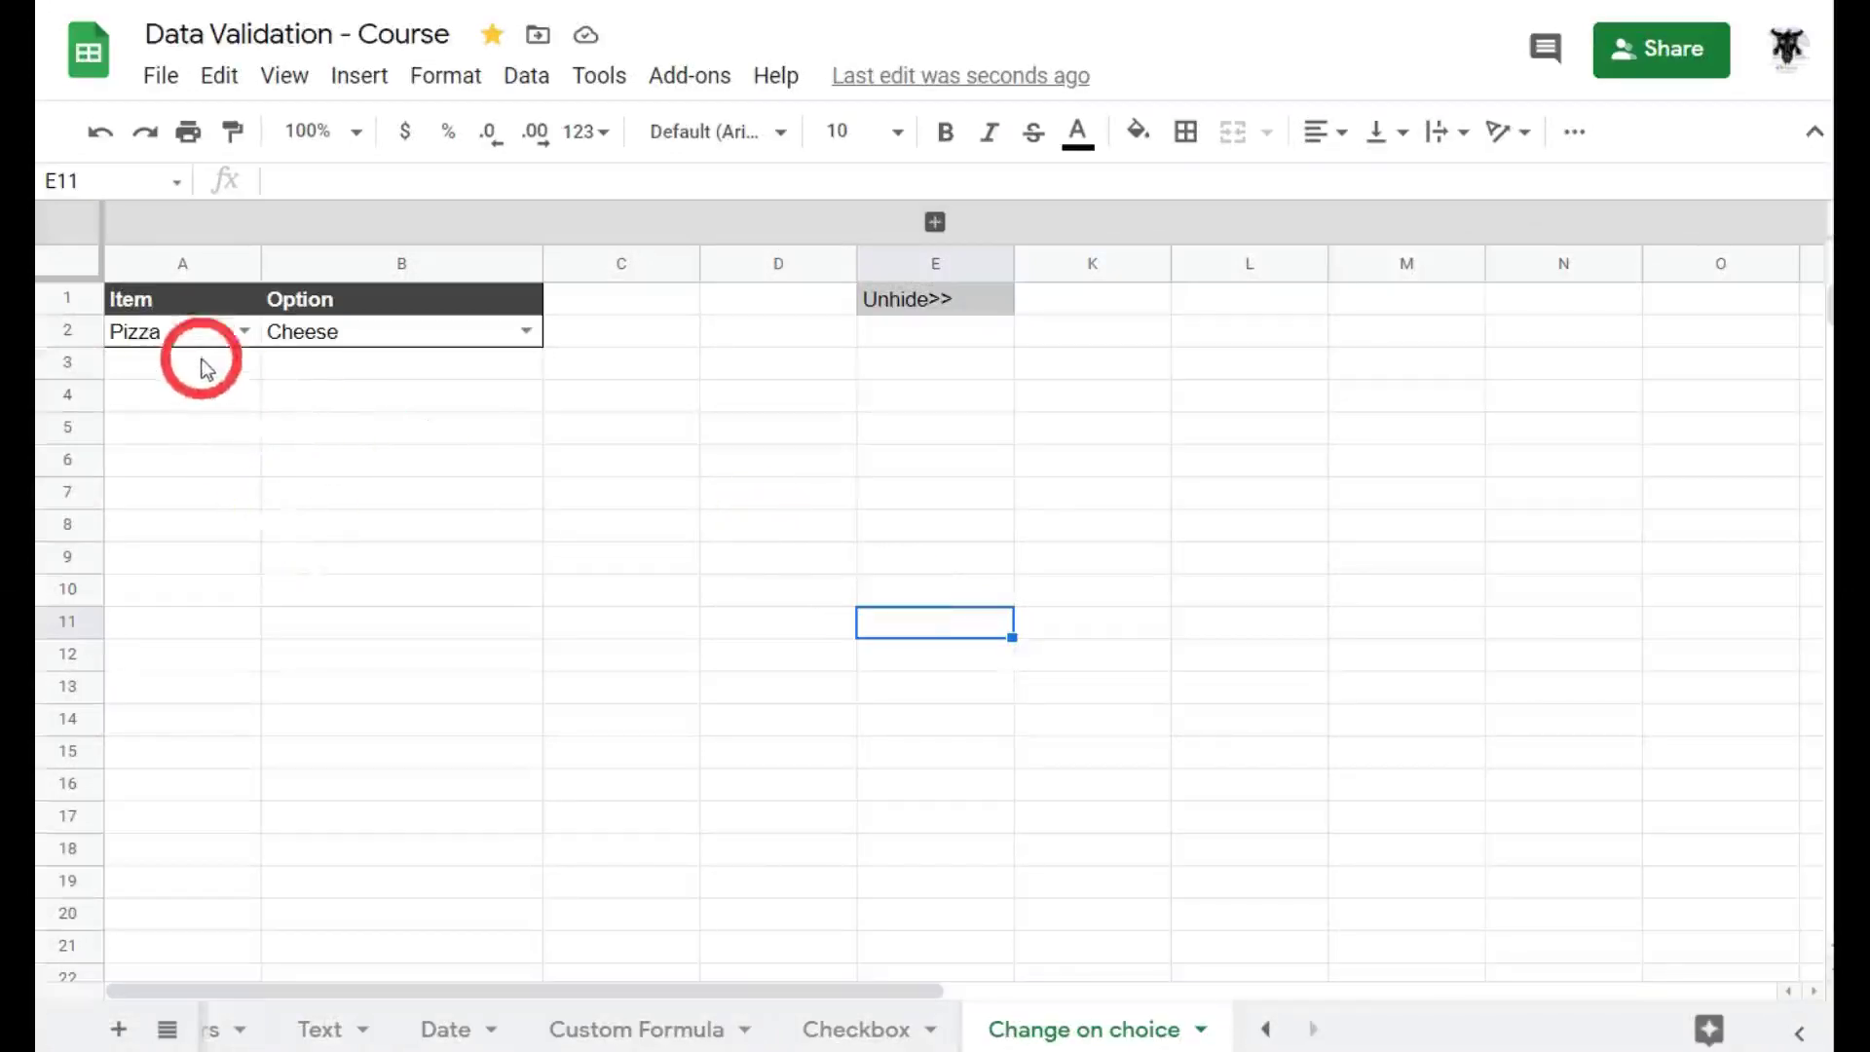
# Keep Pizza as the item, try Pepperoni, then set the topping back to Cheese.
pyautogui.click(199, 331)
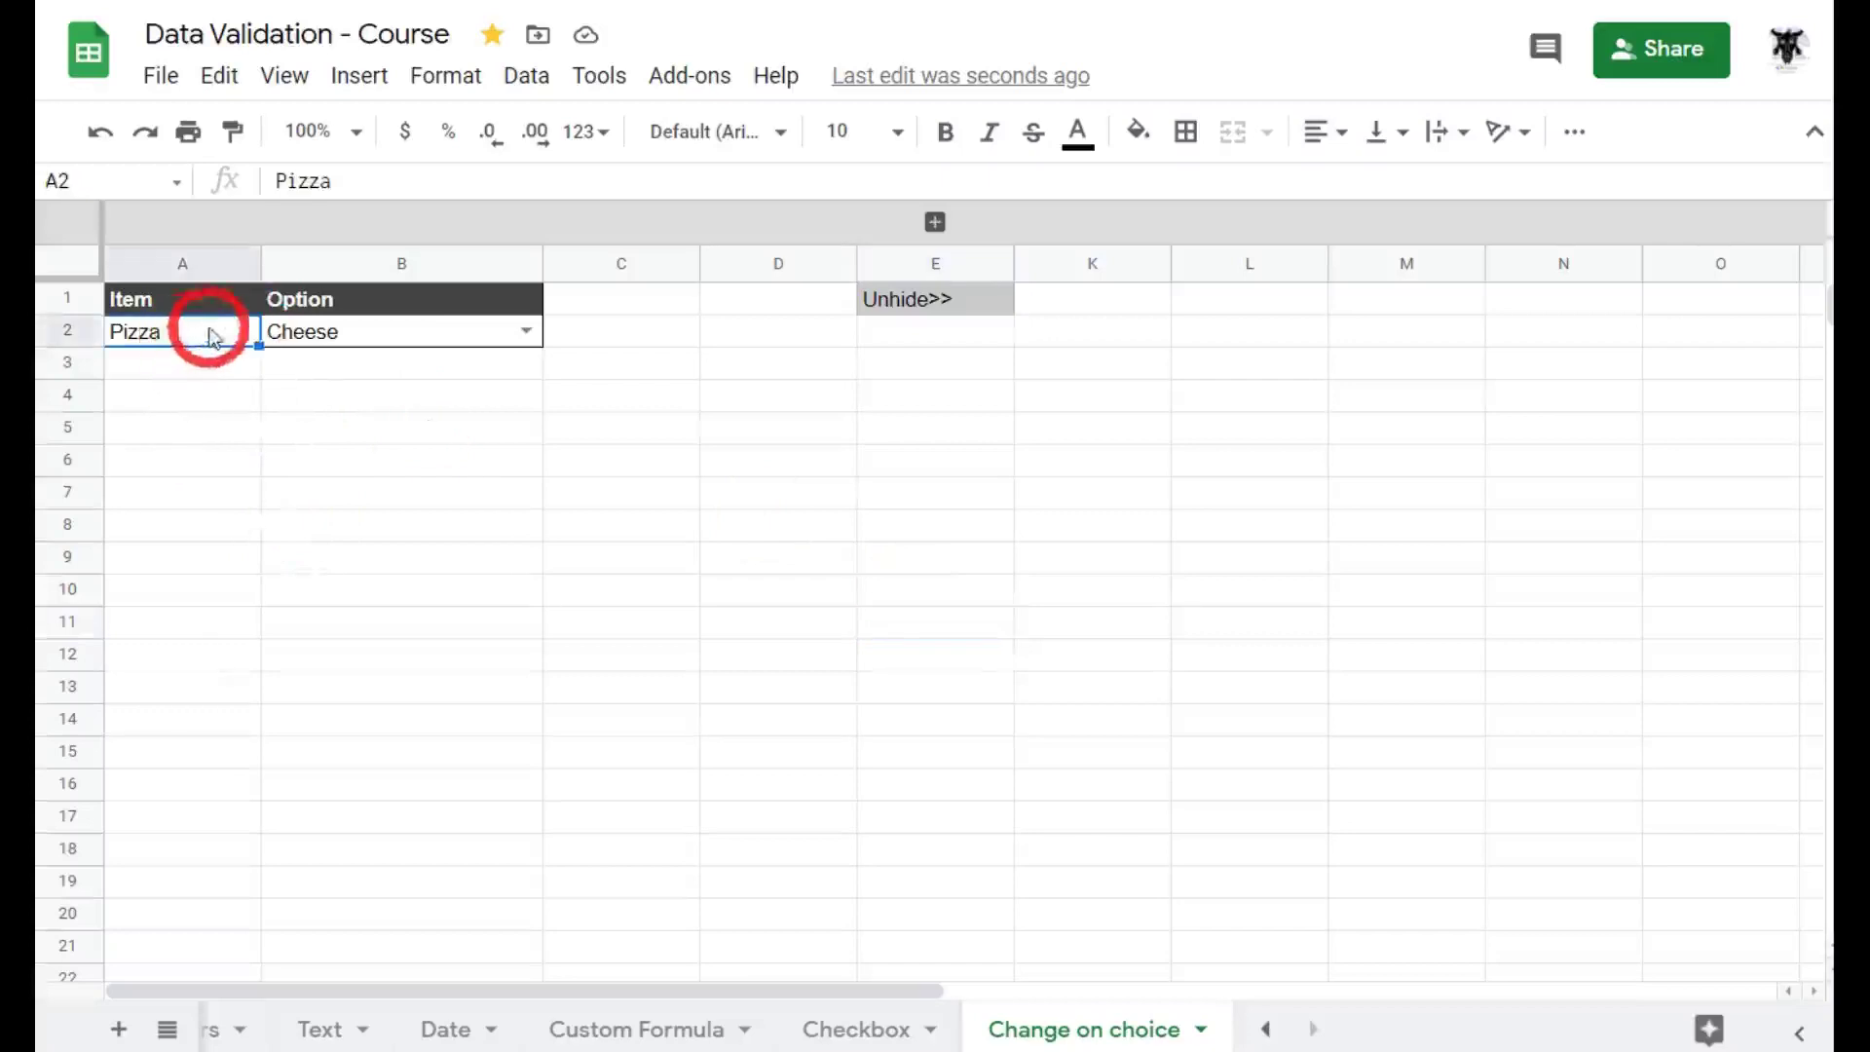
pyautogui.click(245, 331)
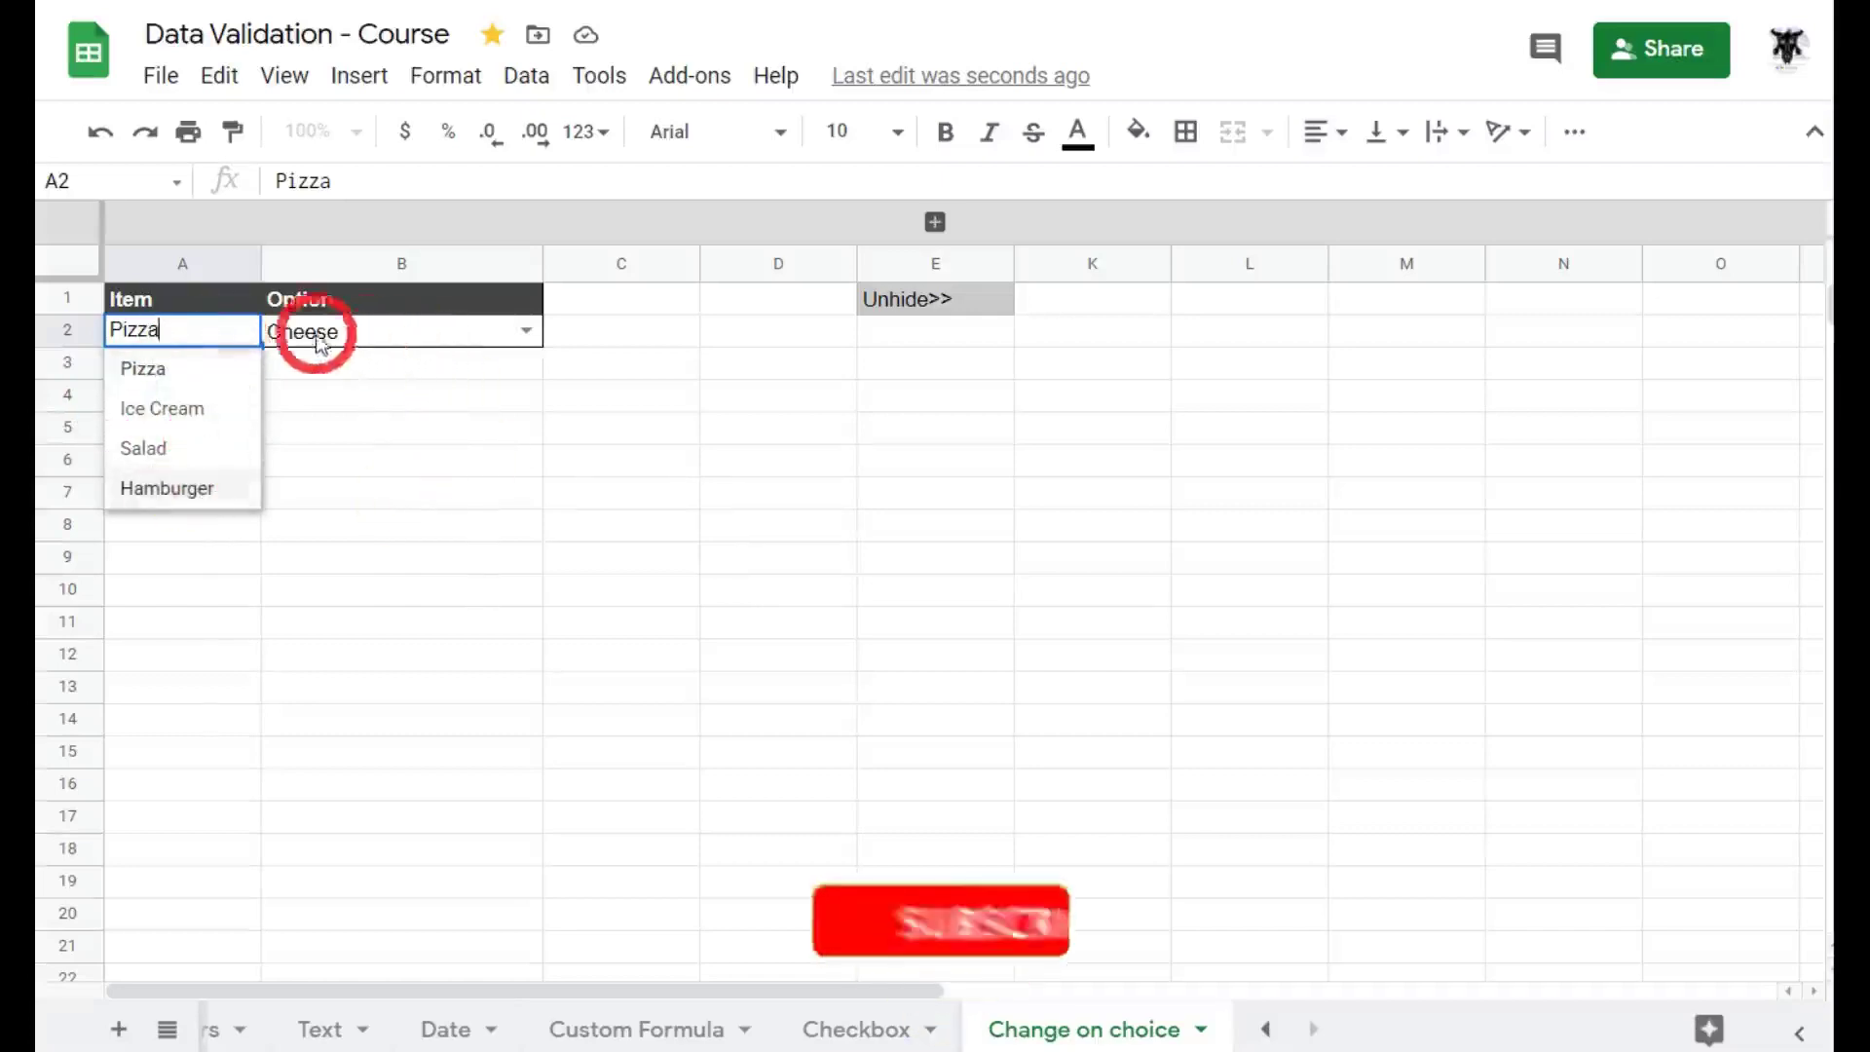
pyautogui.click(448, 338)
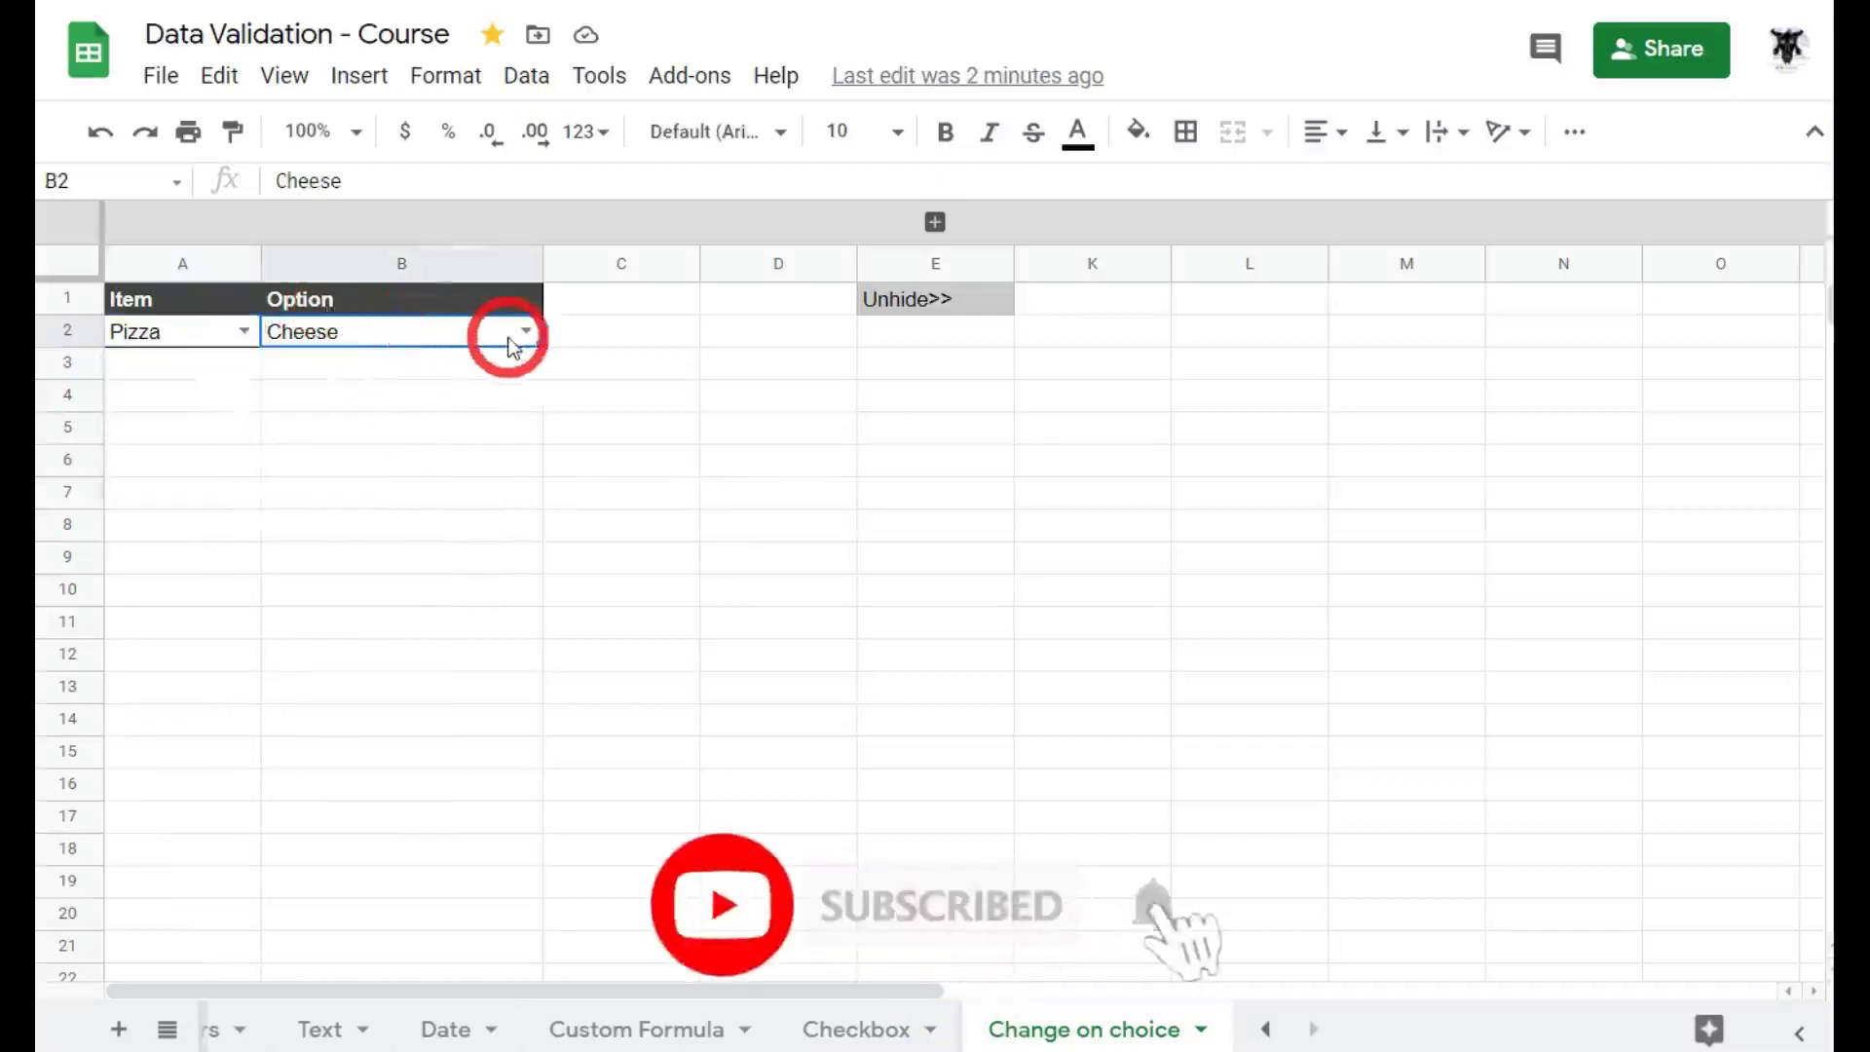
pyautogui.click(526, 333)
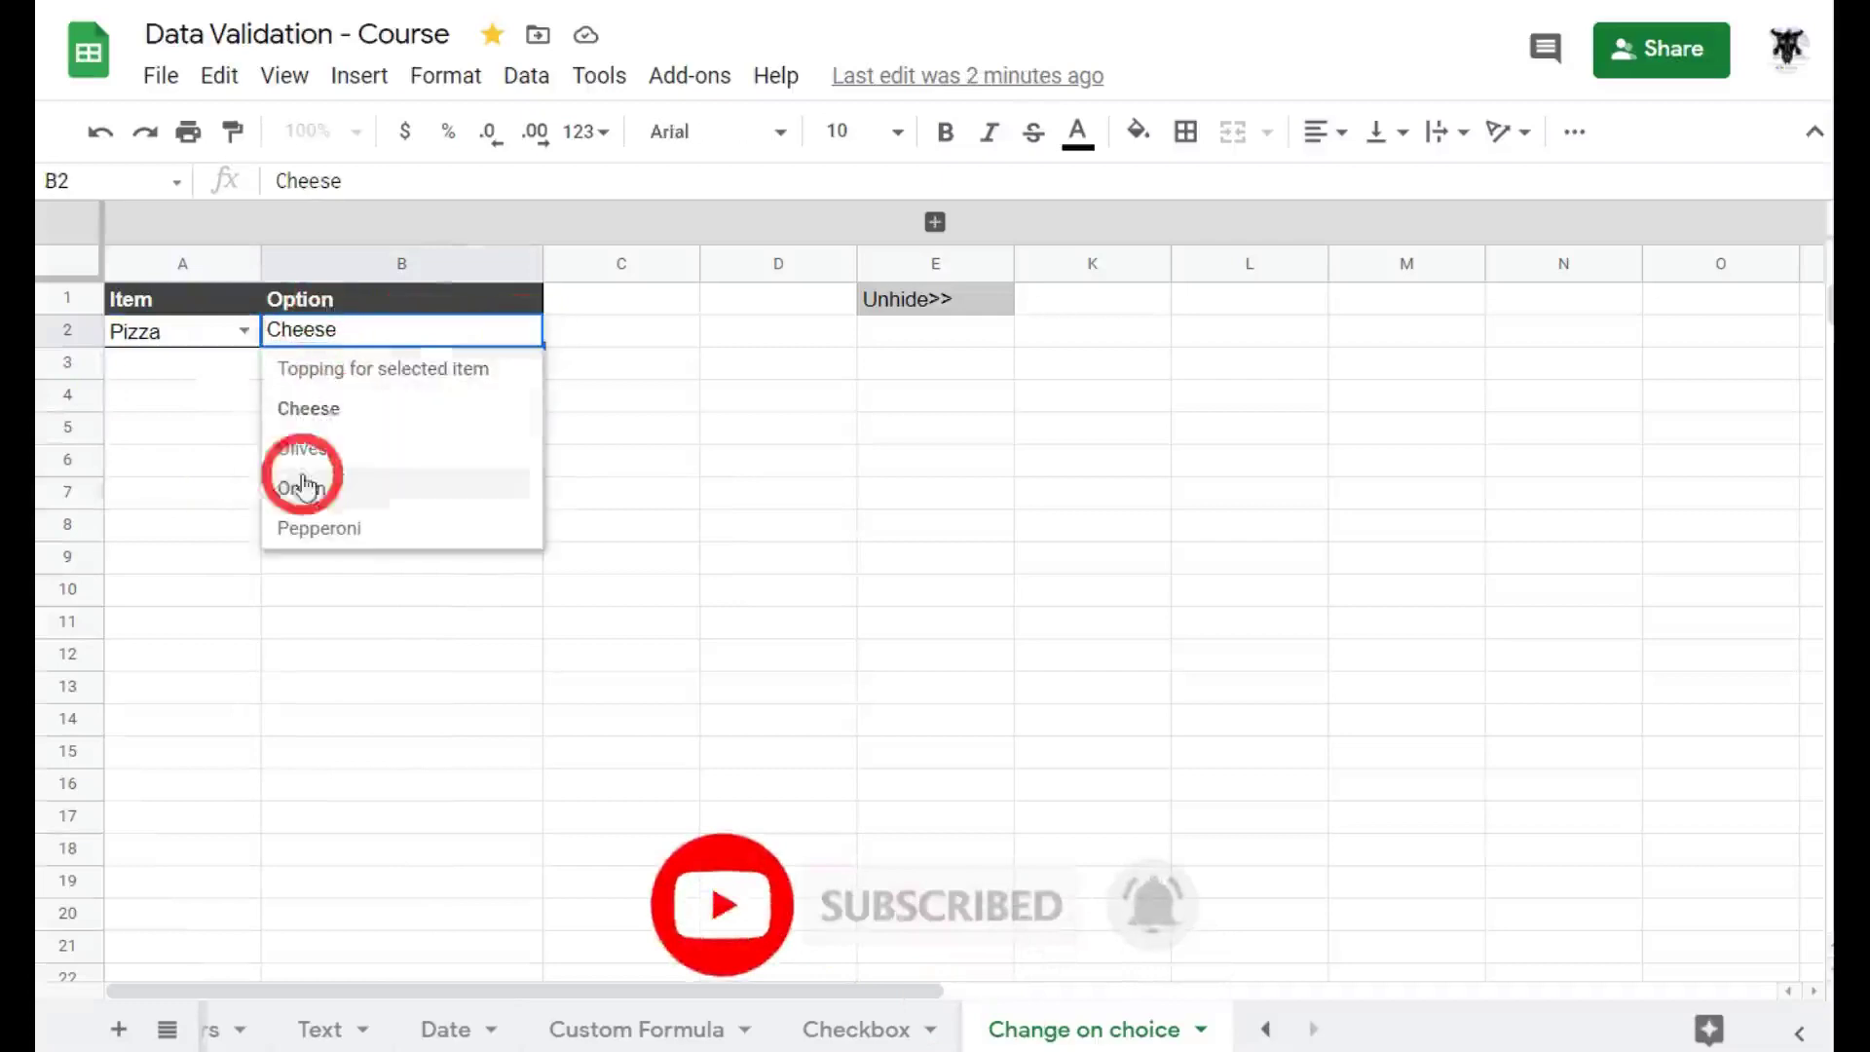
pyautogui.click(356, 538)
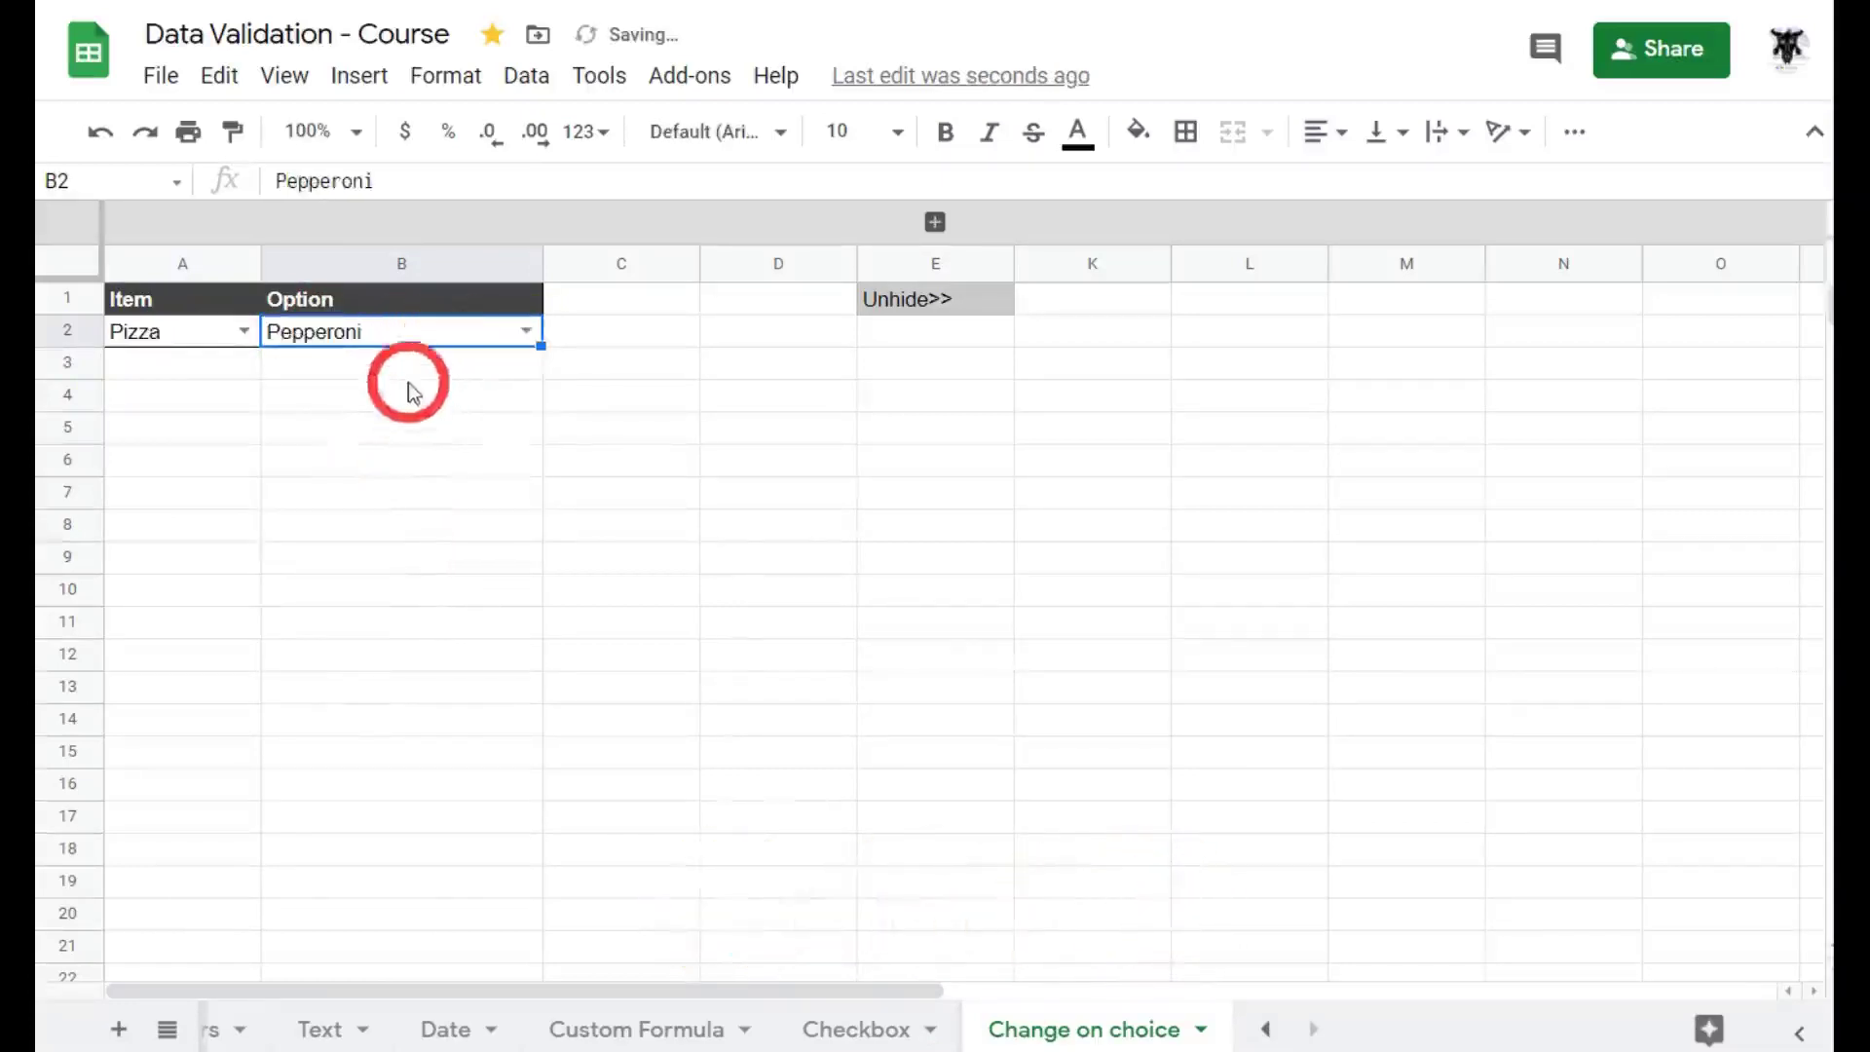
pyautogui.click(525, 335)
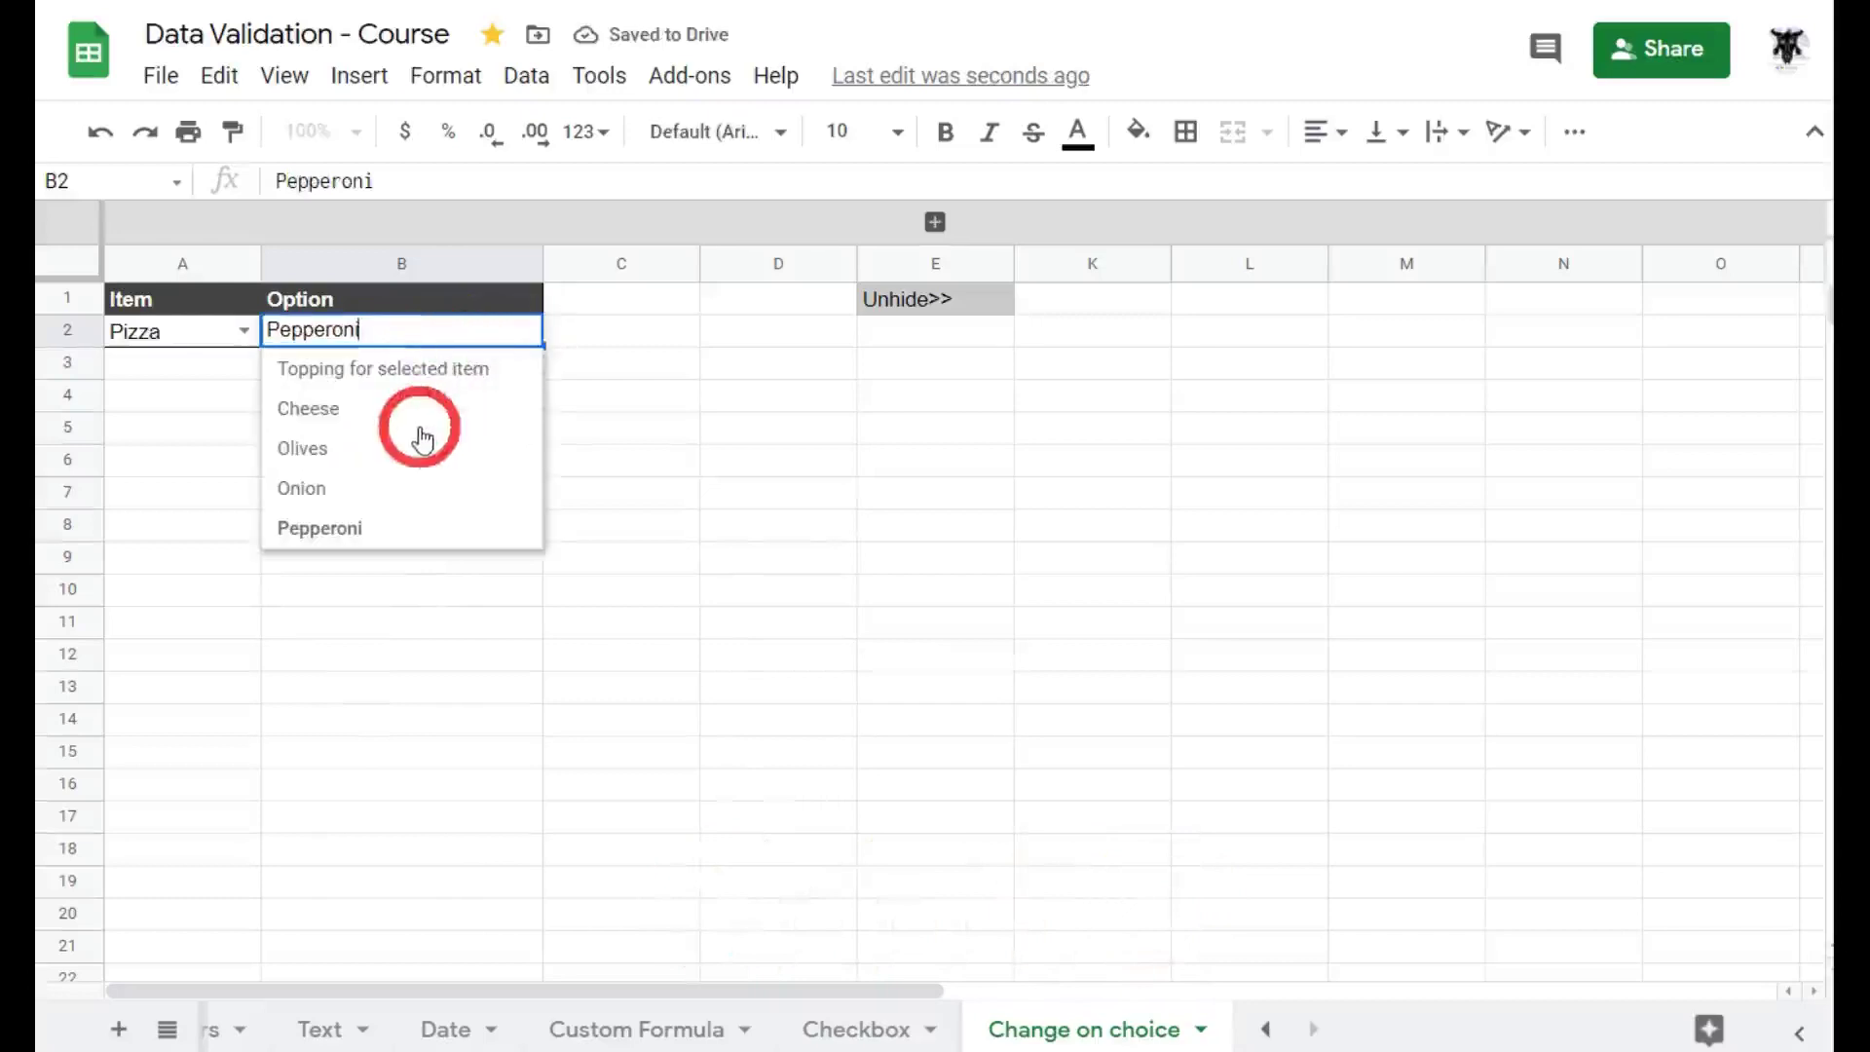
pyautogui.click(374, 407)
# Change the item to Ice Cream with Hundreds and Thousands as the topping.
pyautogui.click(245, 332)
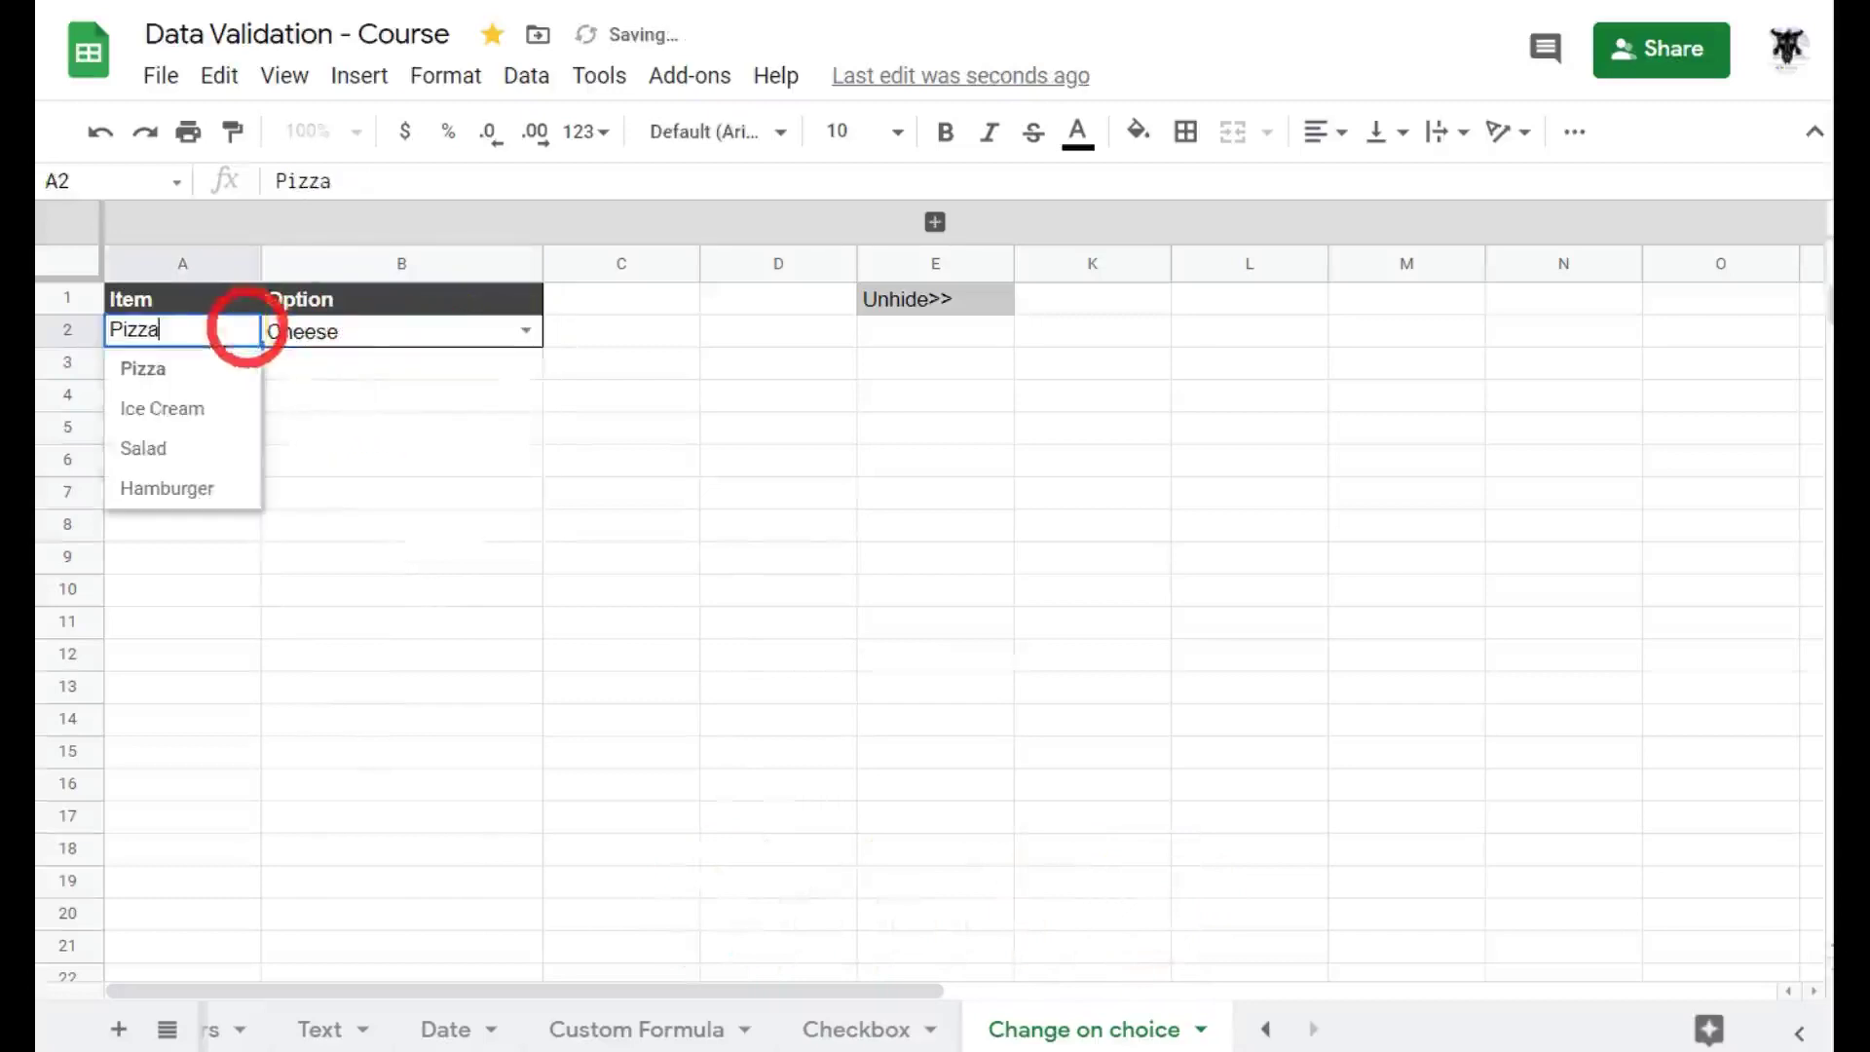
pyautogui.click(185, 410)
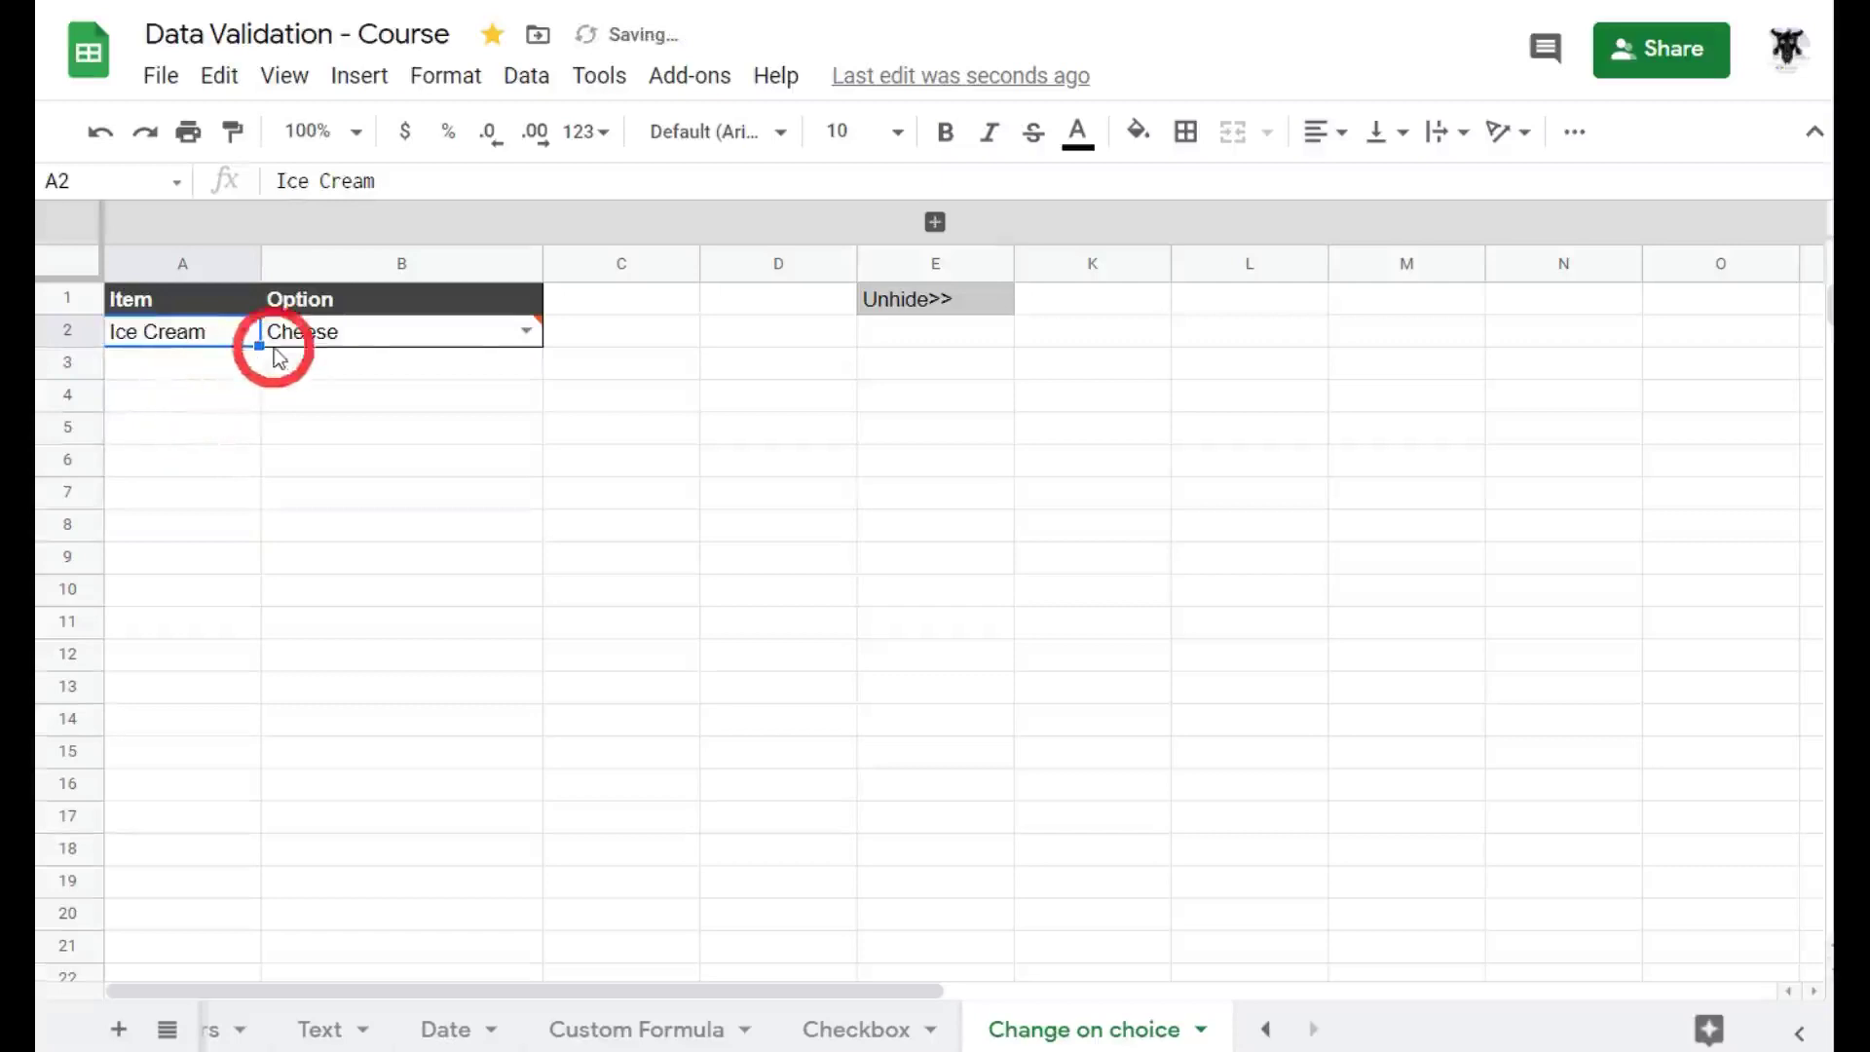
pyautogui.moveTo(543, 331)
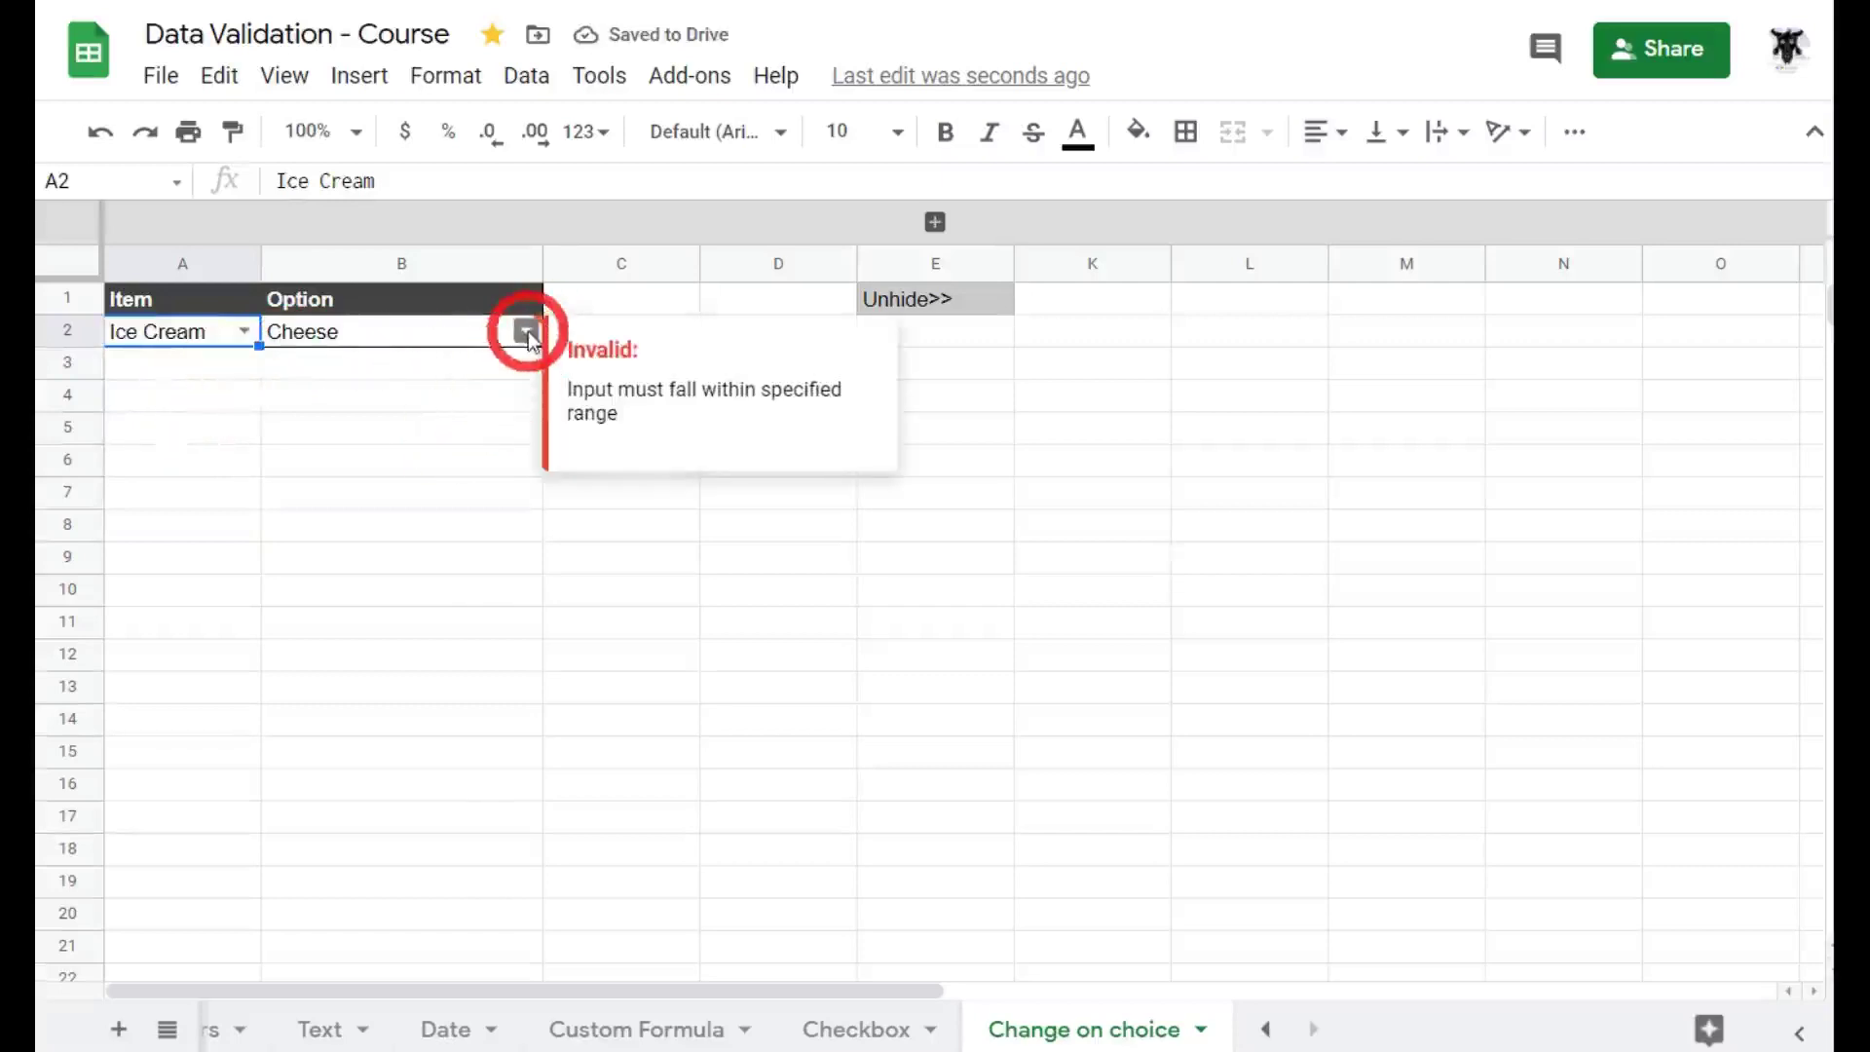
pyautogui.click(528, 331)
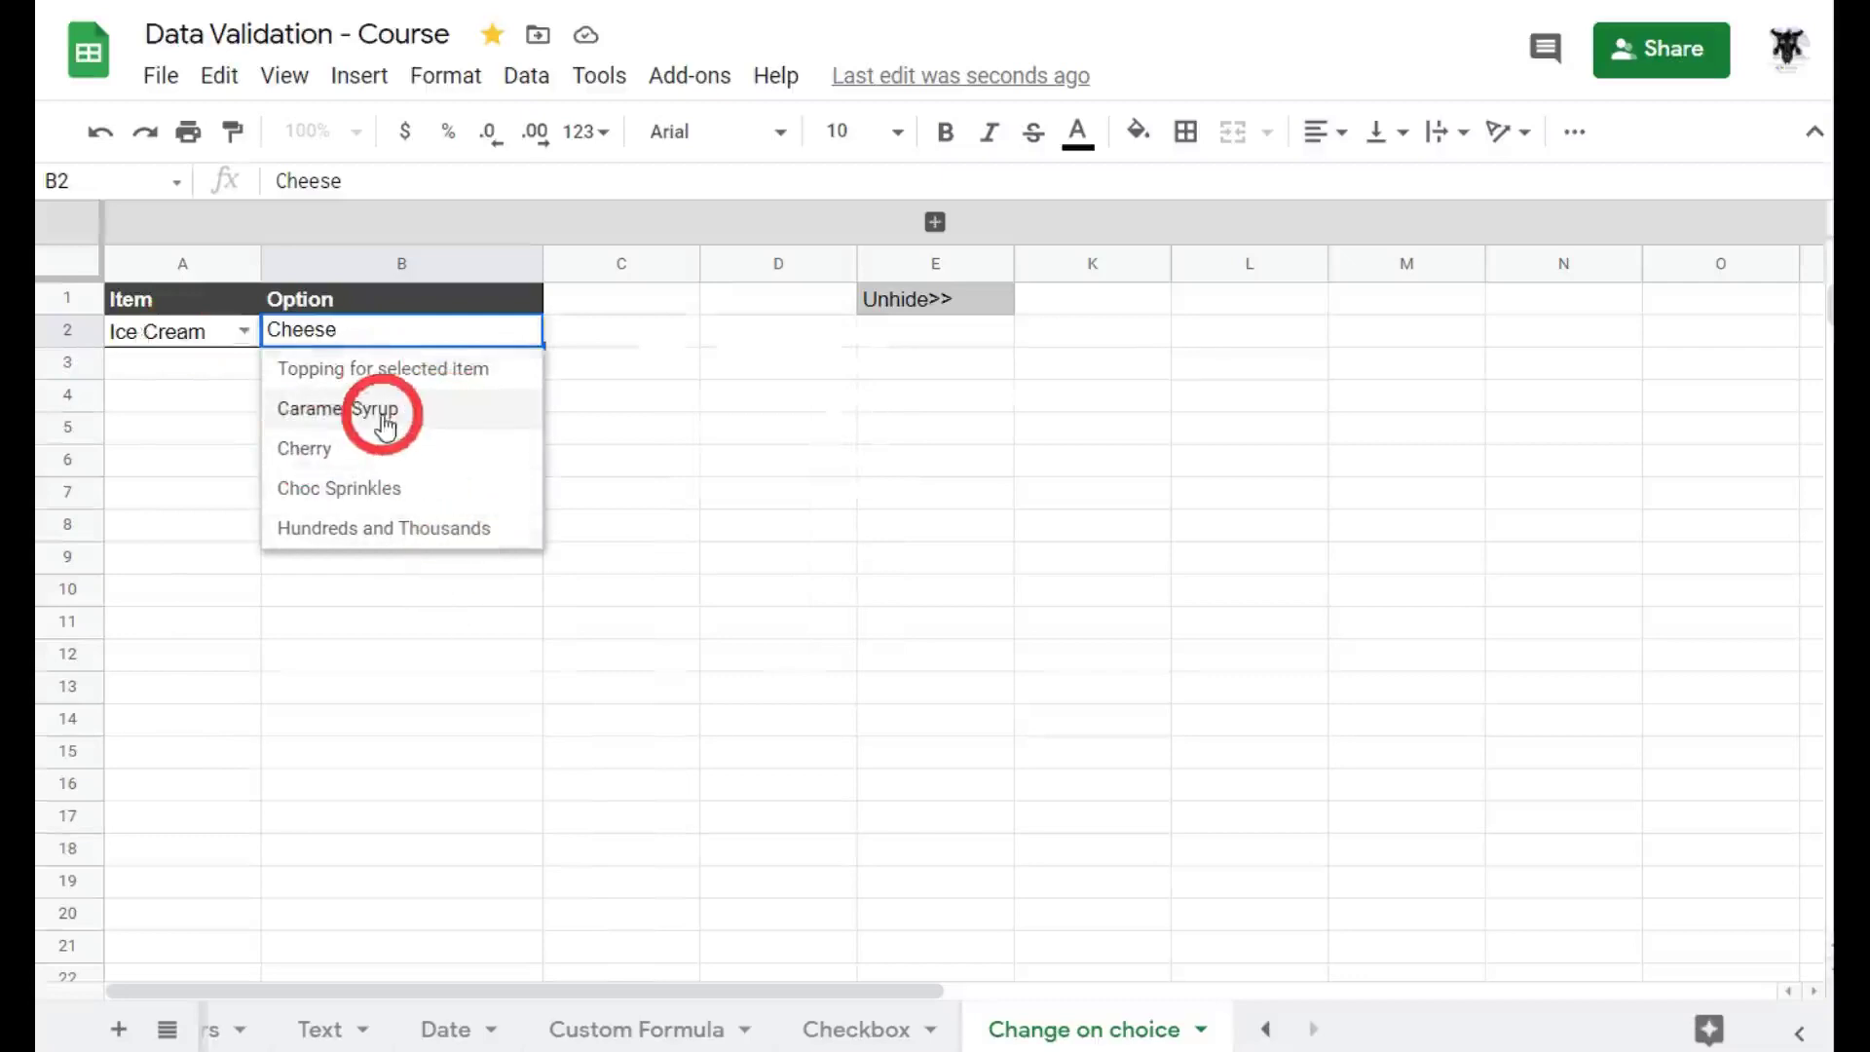
pyautogui.click(472, 531)
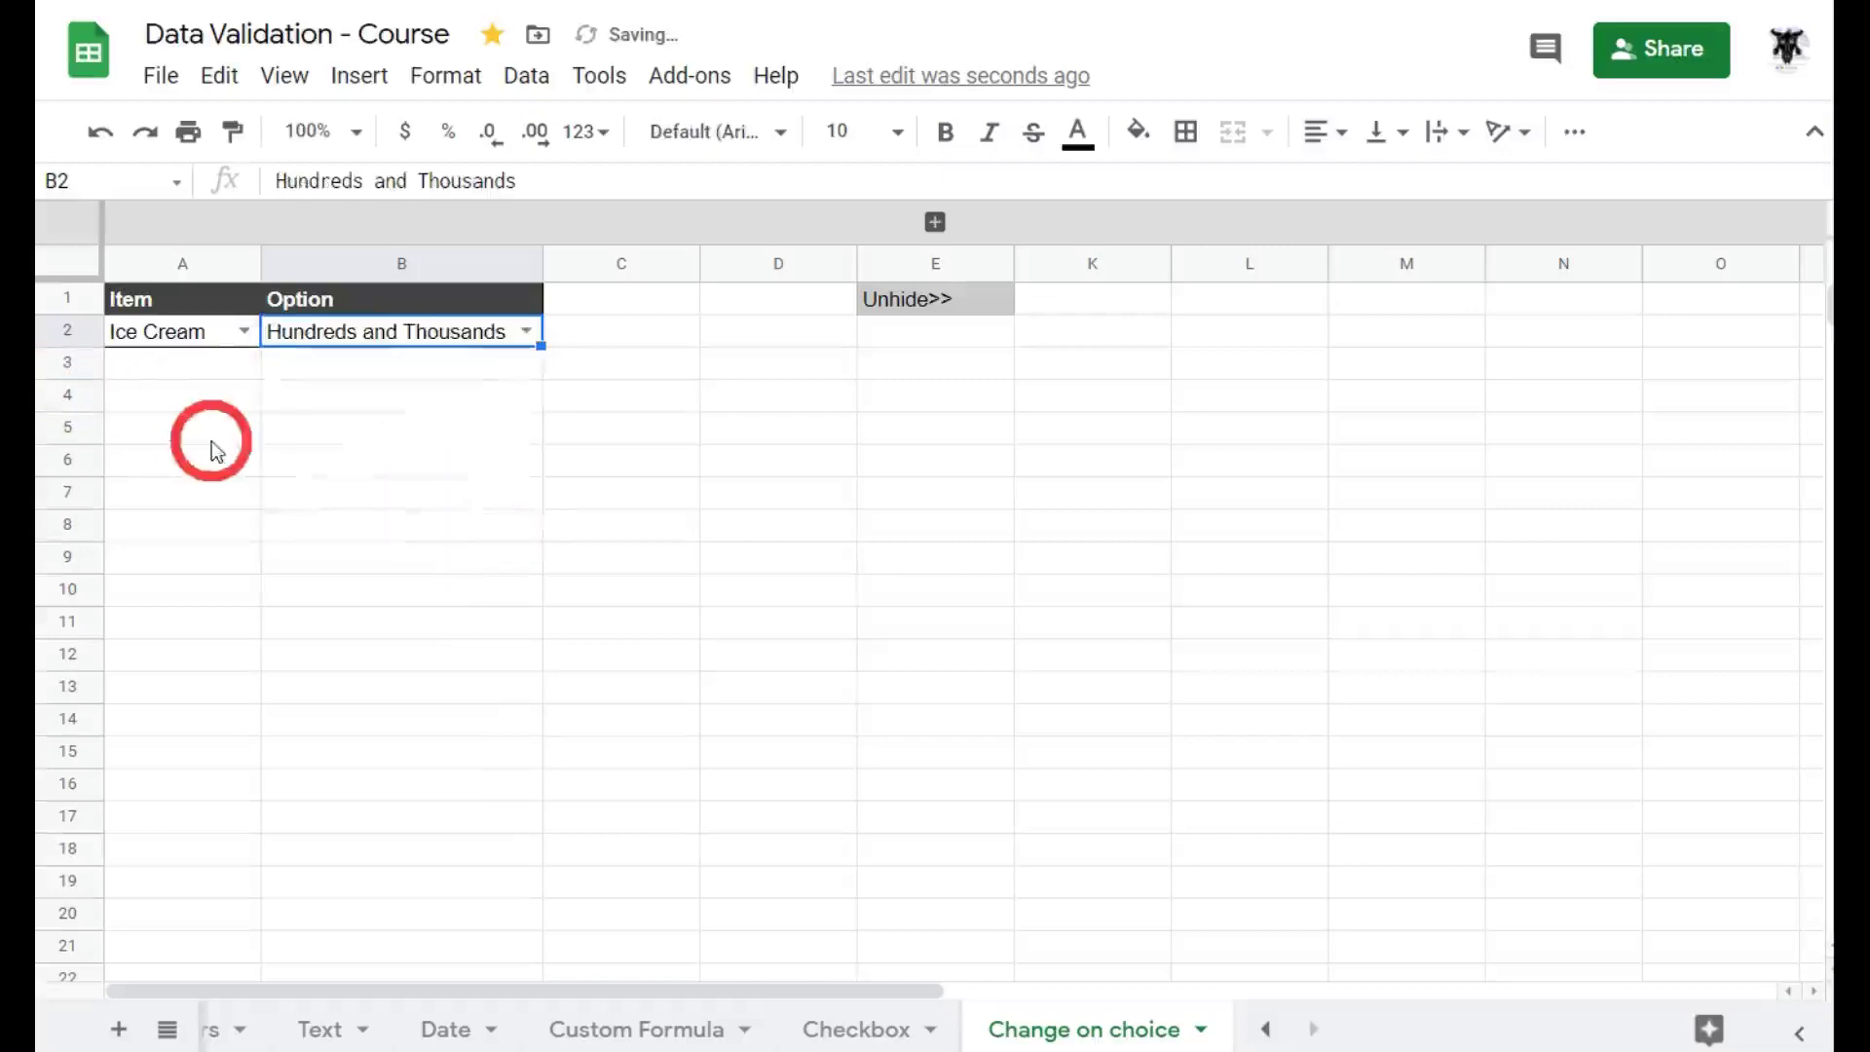
# Change the item to Salad with Vinegar as the topping.
pyautogui.click(241, 330)
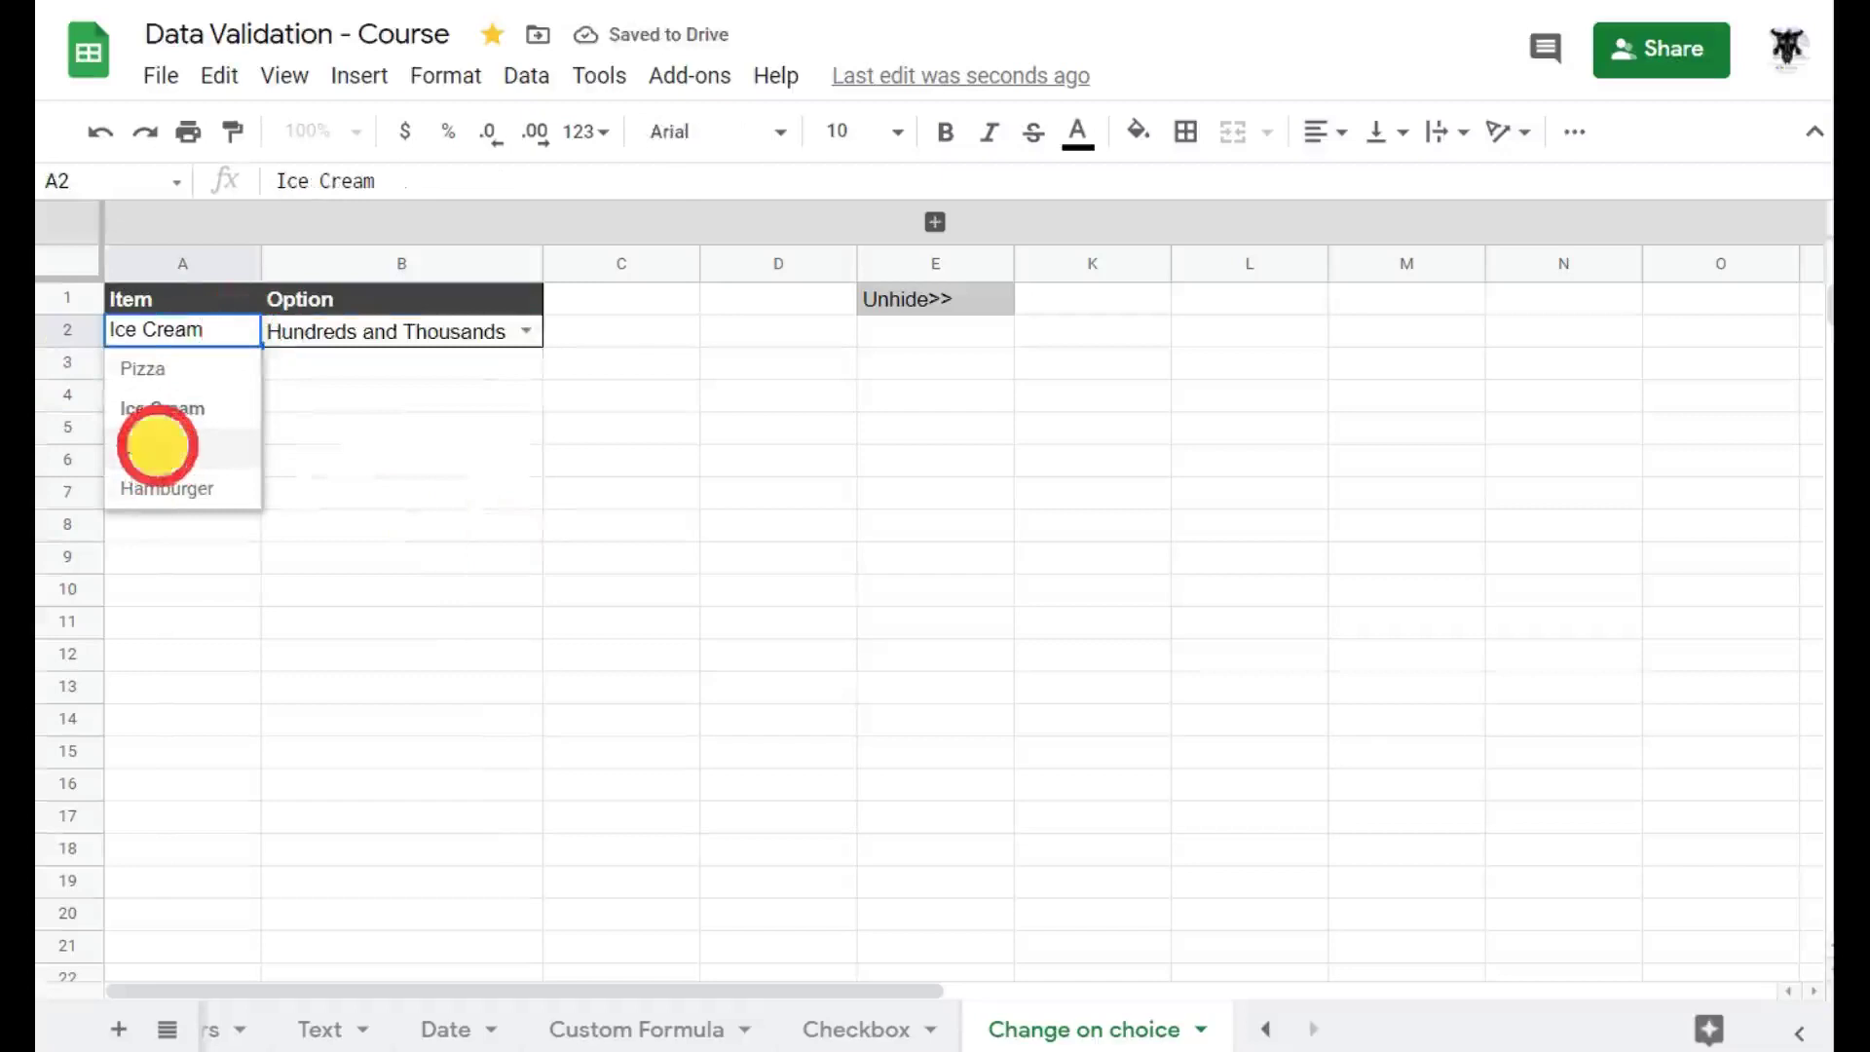
pyautogui.click(157, 446)
pyautogui.moveTo(538, 327)
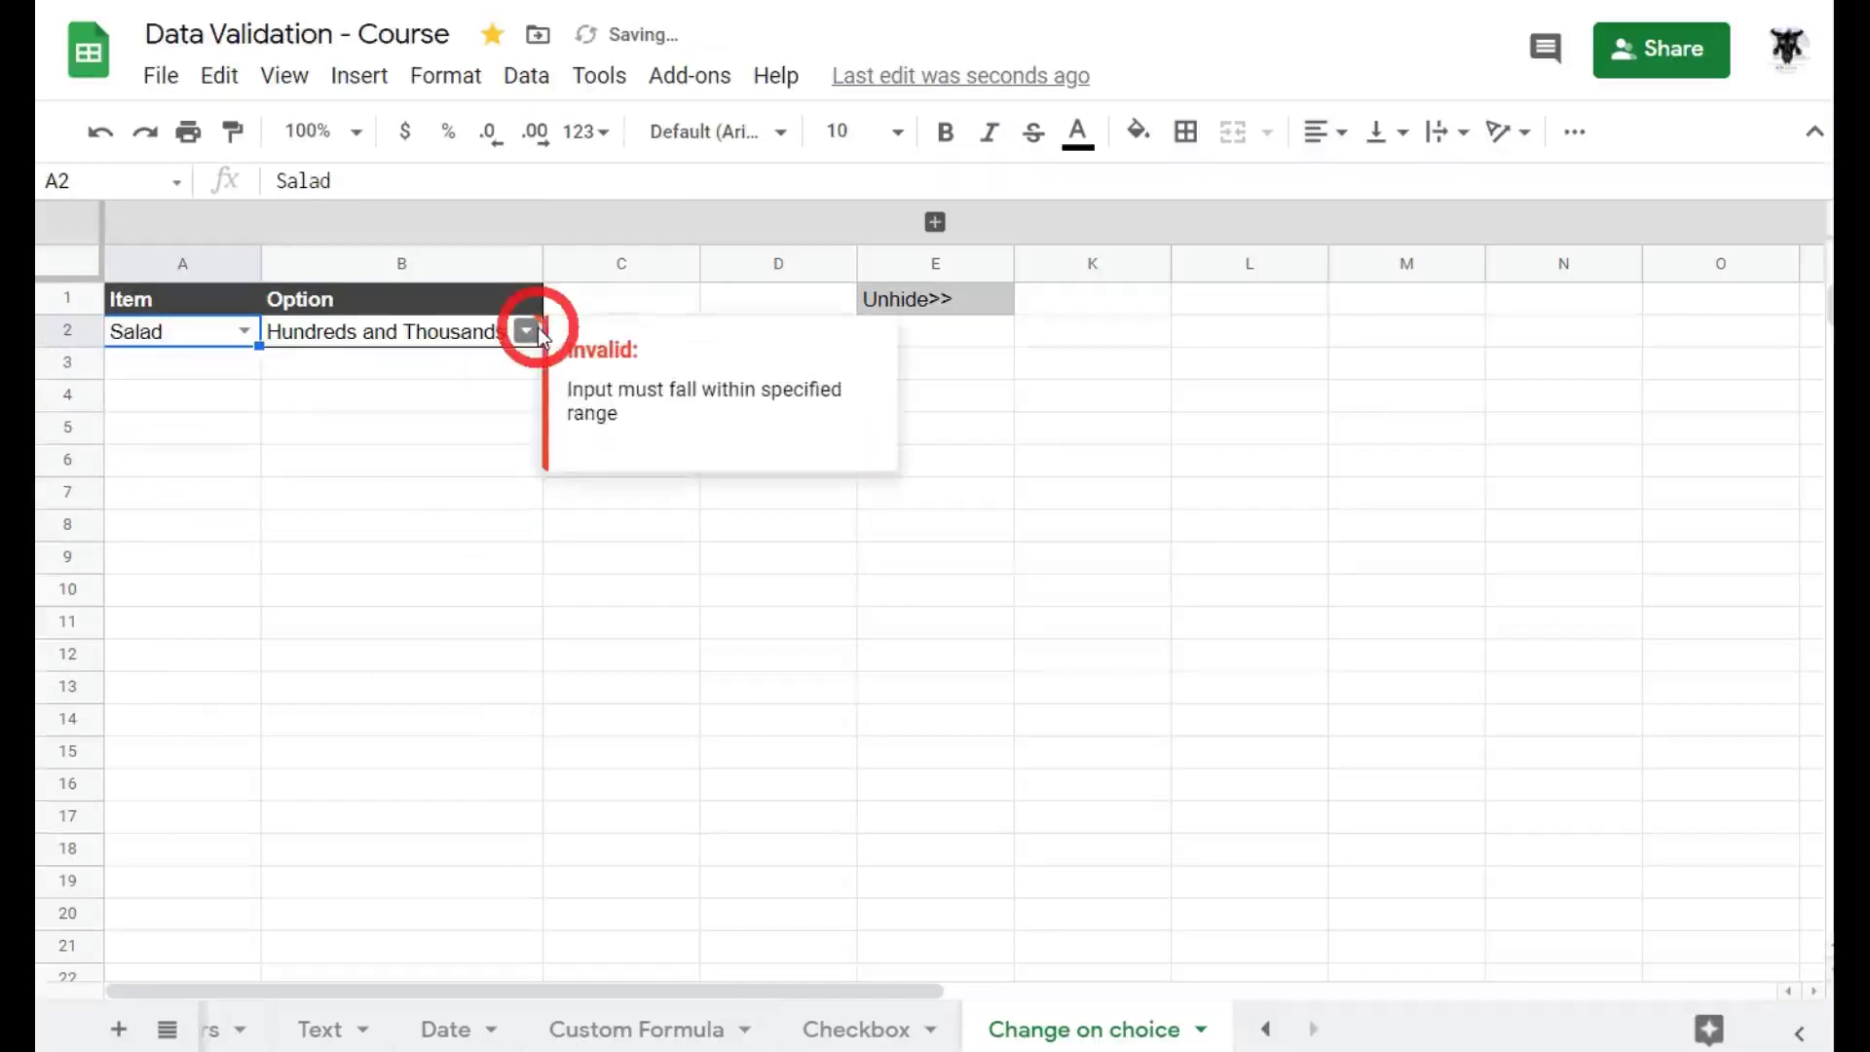
pyautogui.click(526, 330)
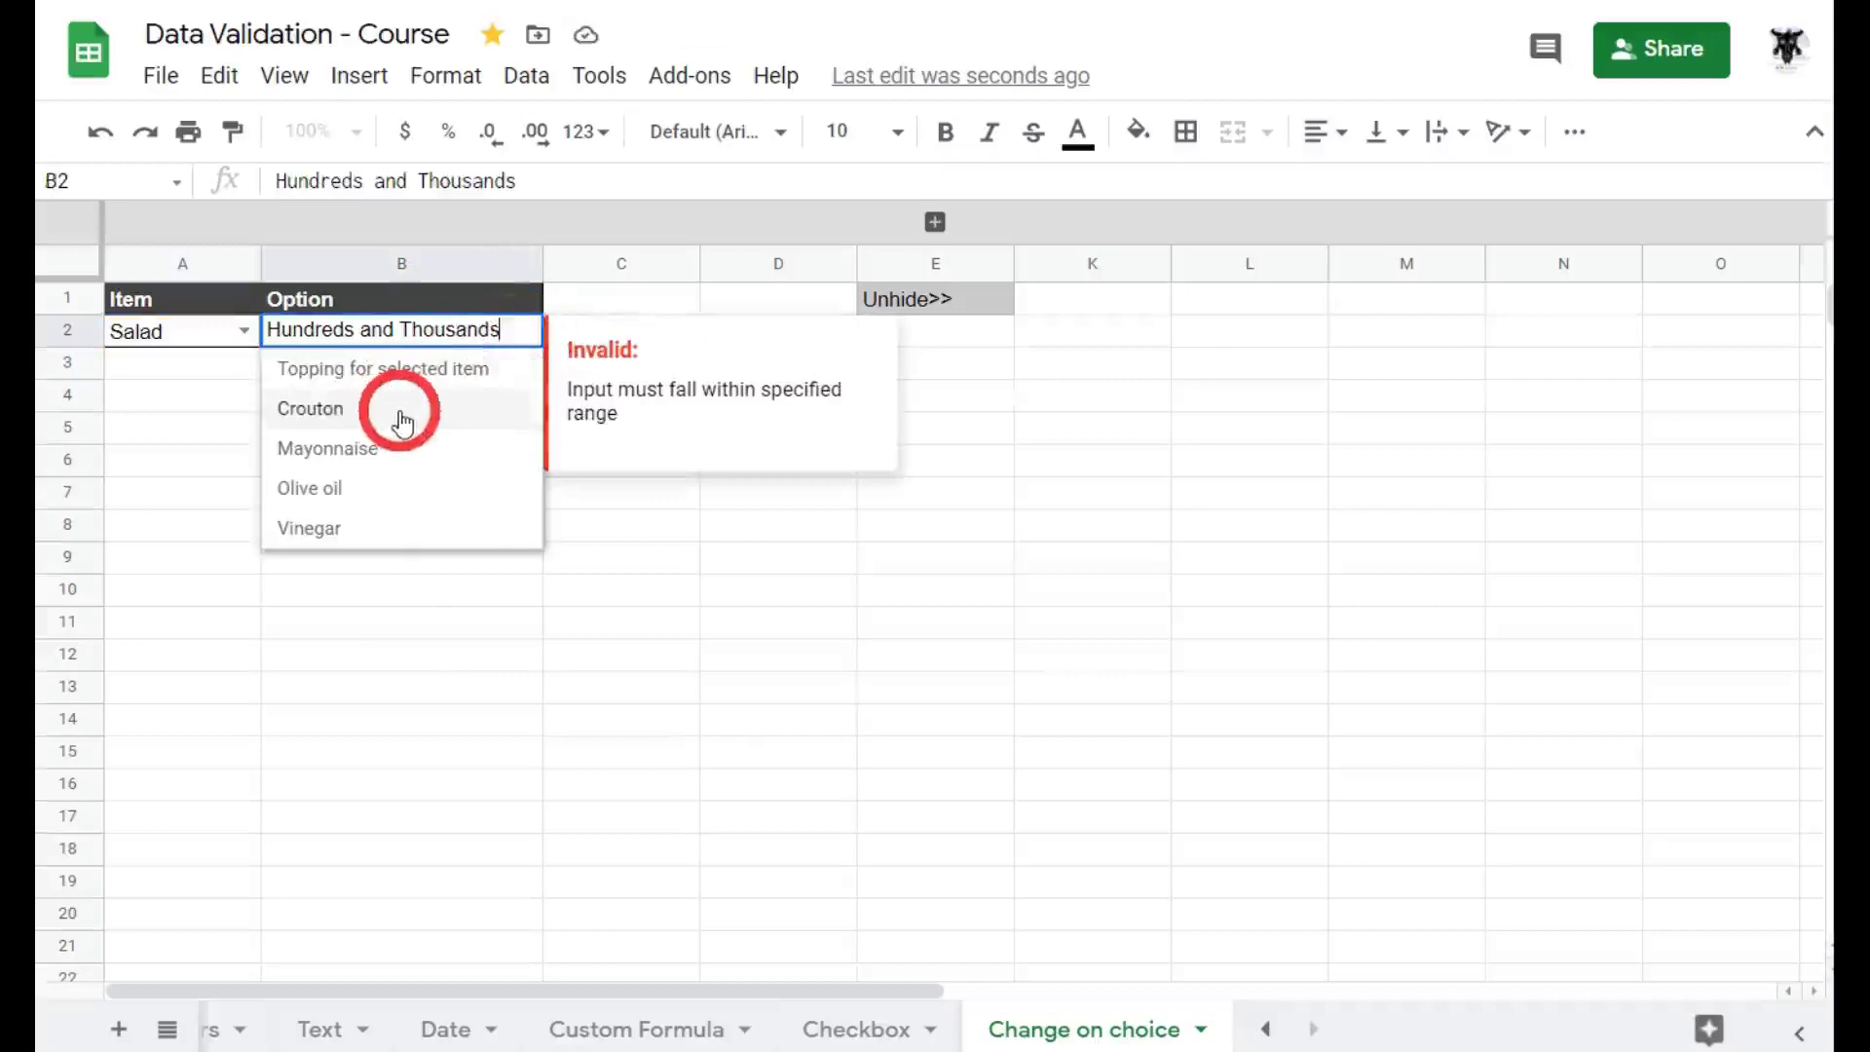
pyautogui.click(390, 529)
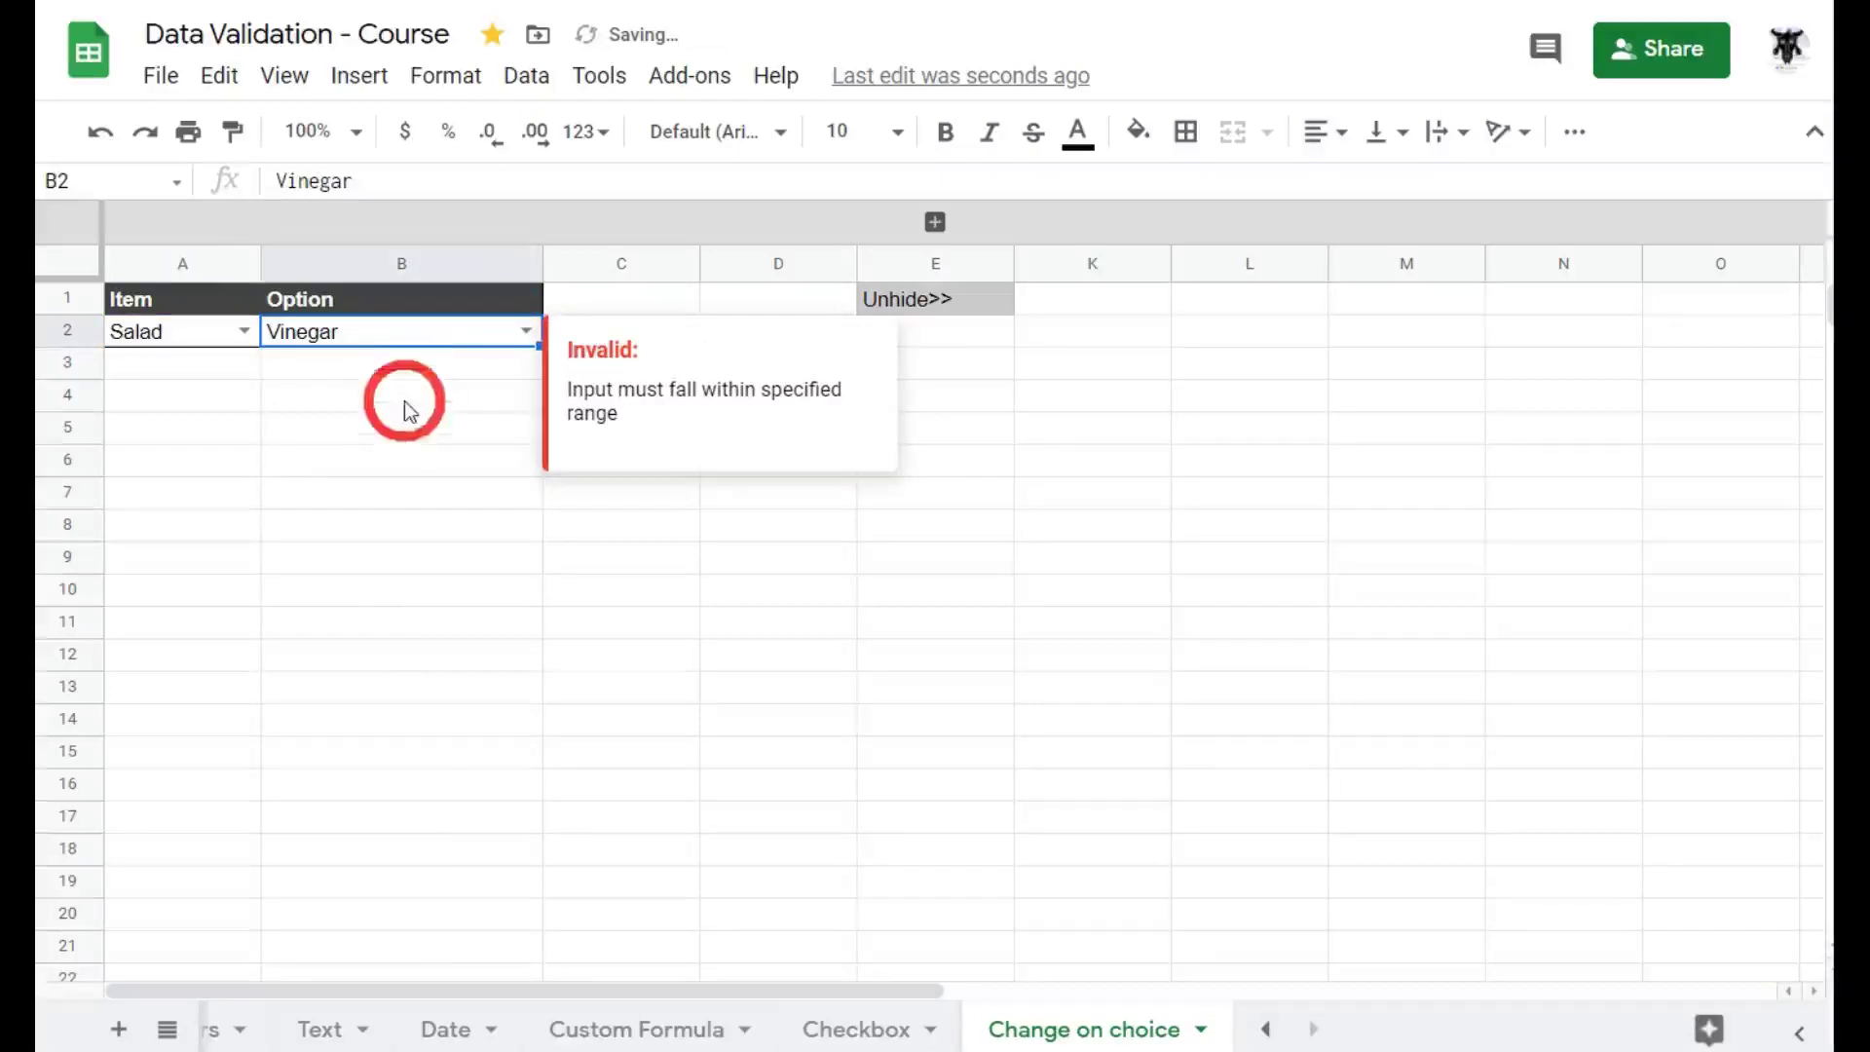
# Change the item to Hamburger and pick meat patty as its topping.
pyautogui.click(244, 331)
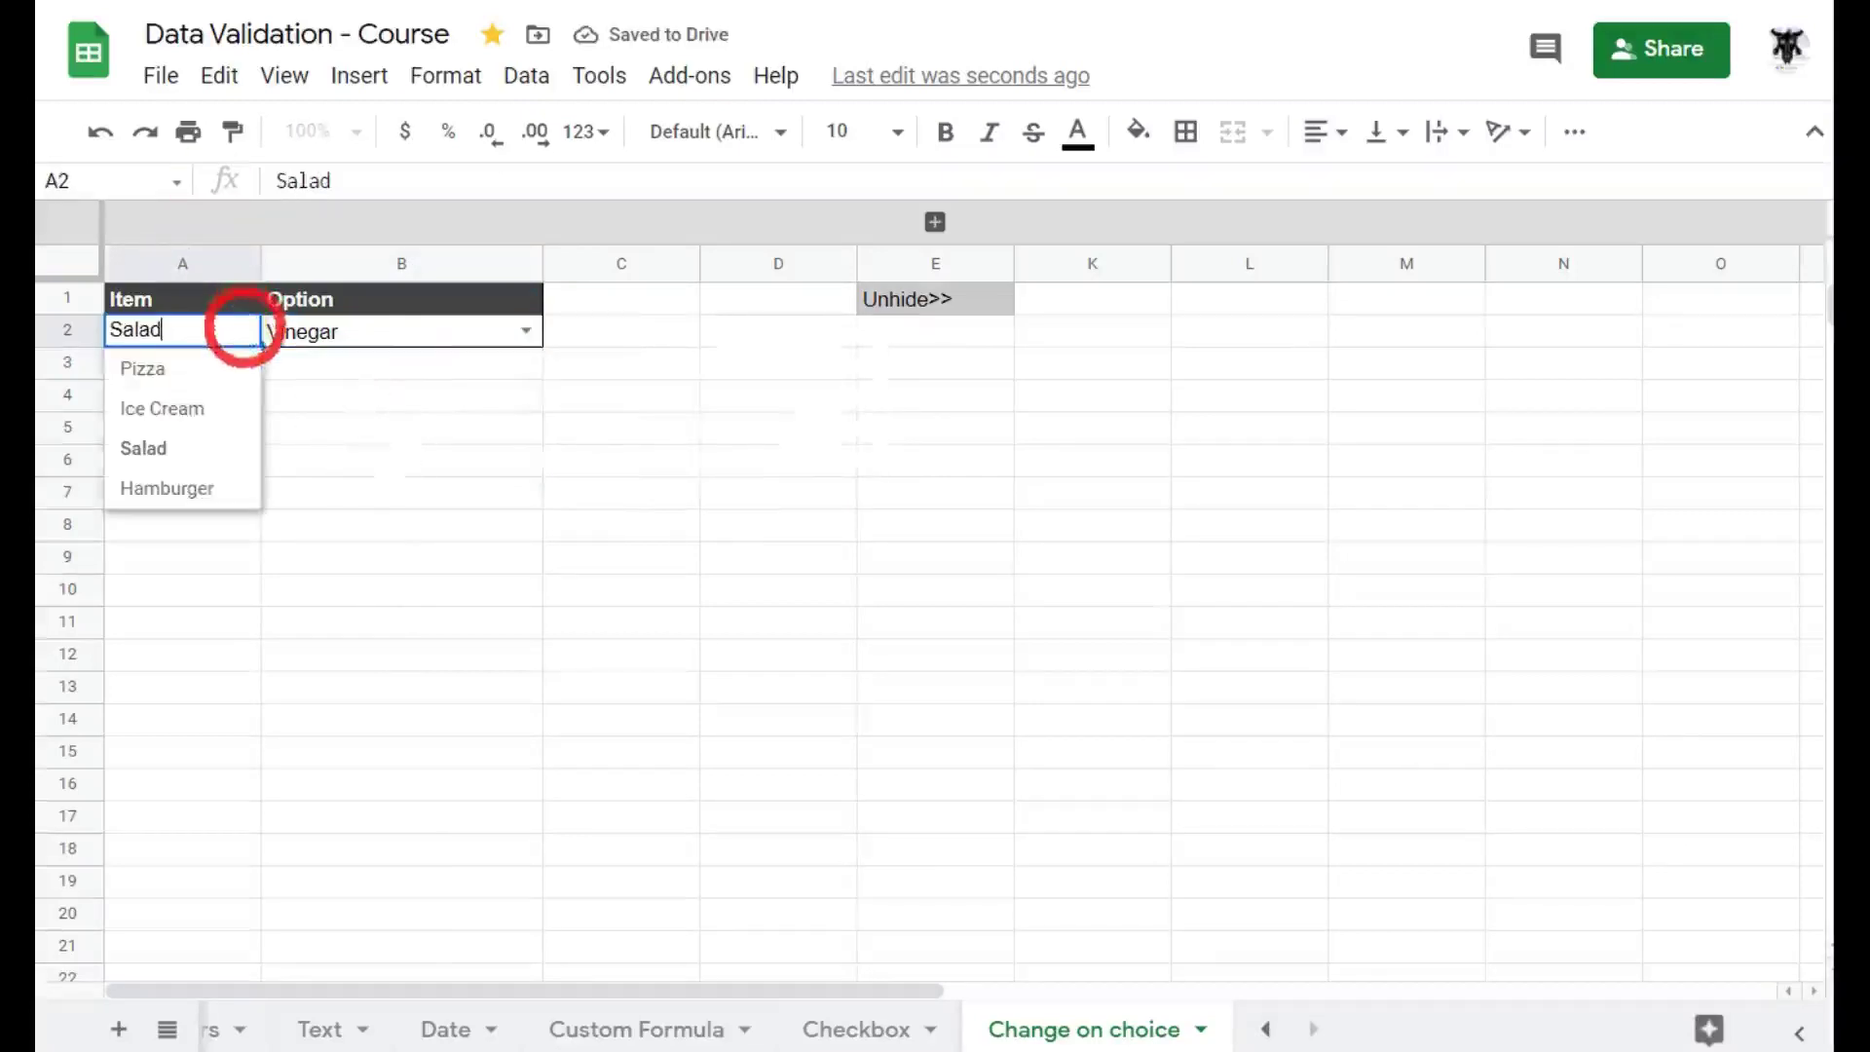
pyautogui.click(216, 484)
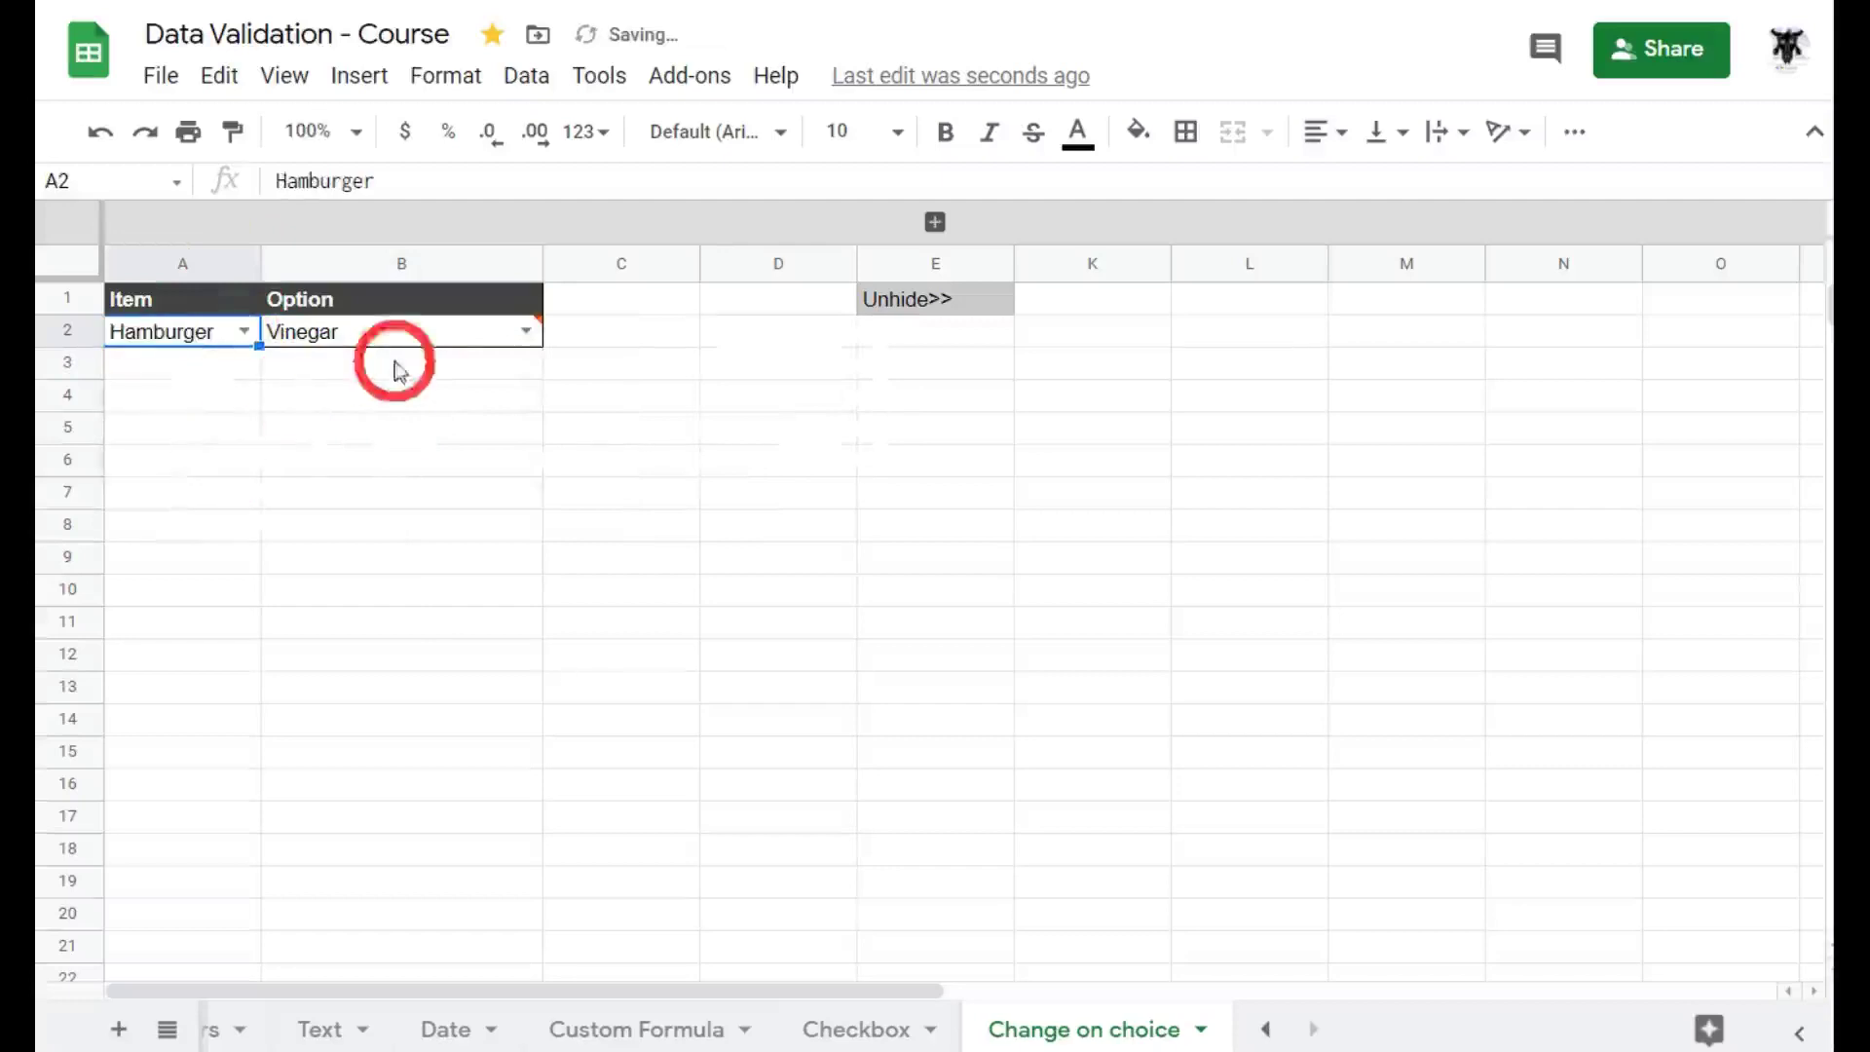
pyautogui.click(524, 330)
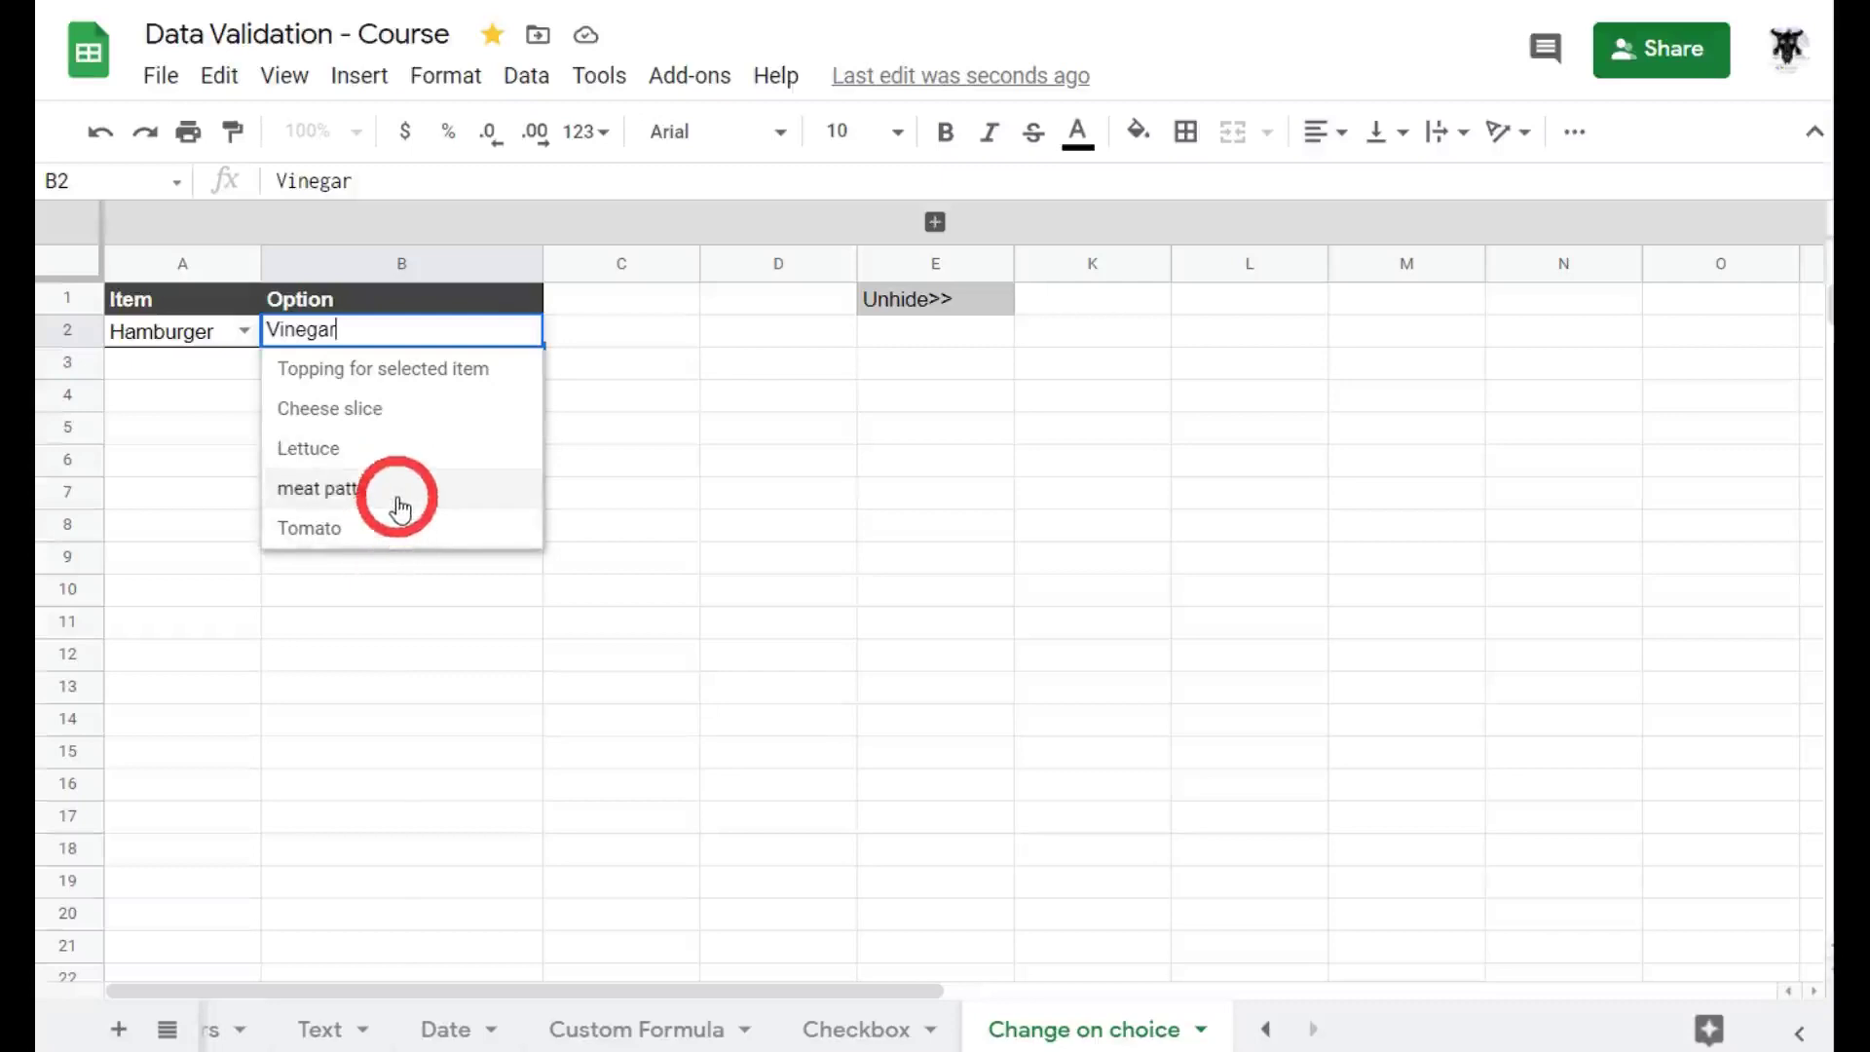
pyautogui.click(400, 492)
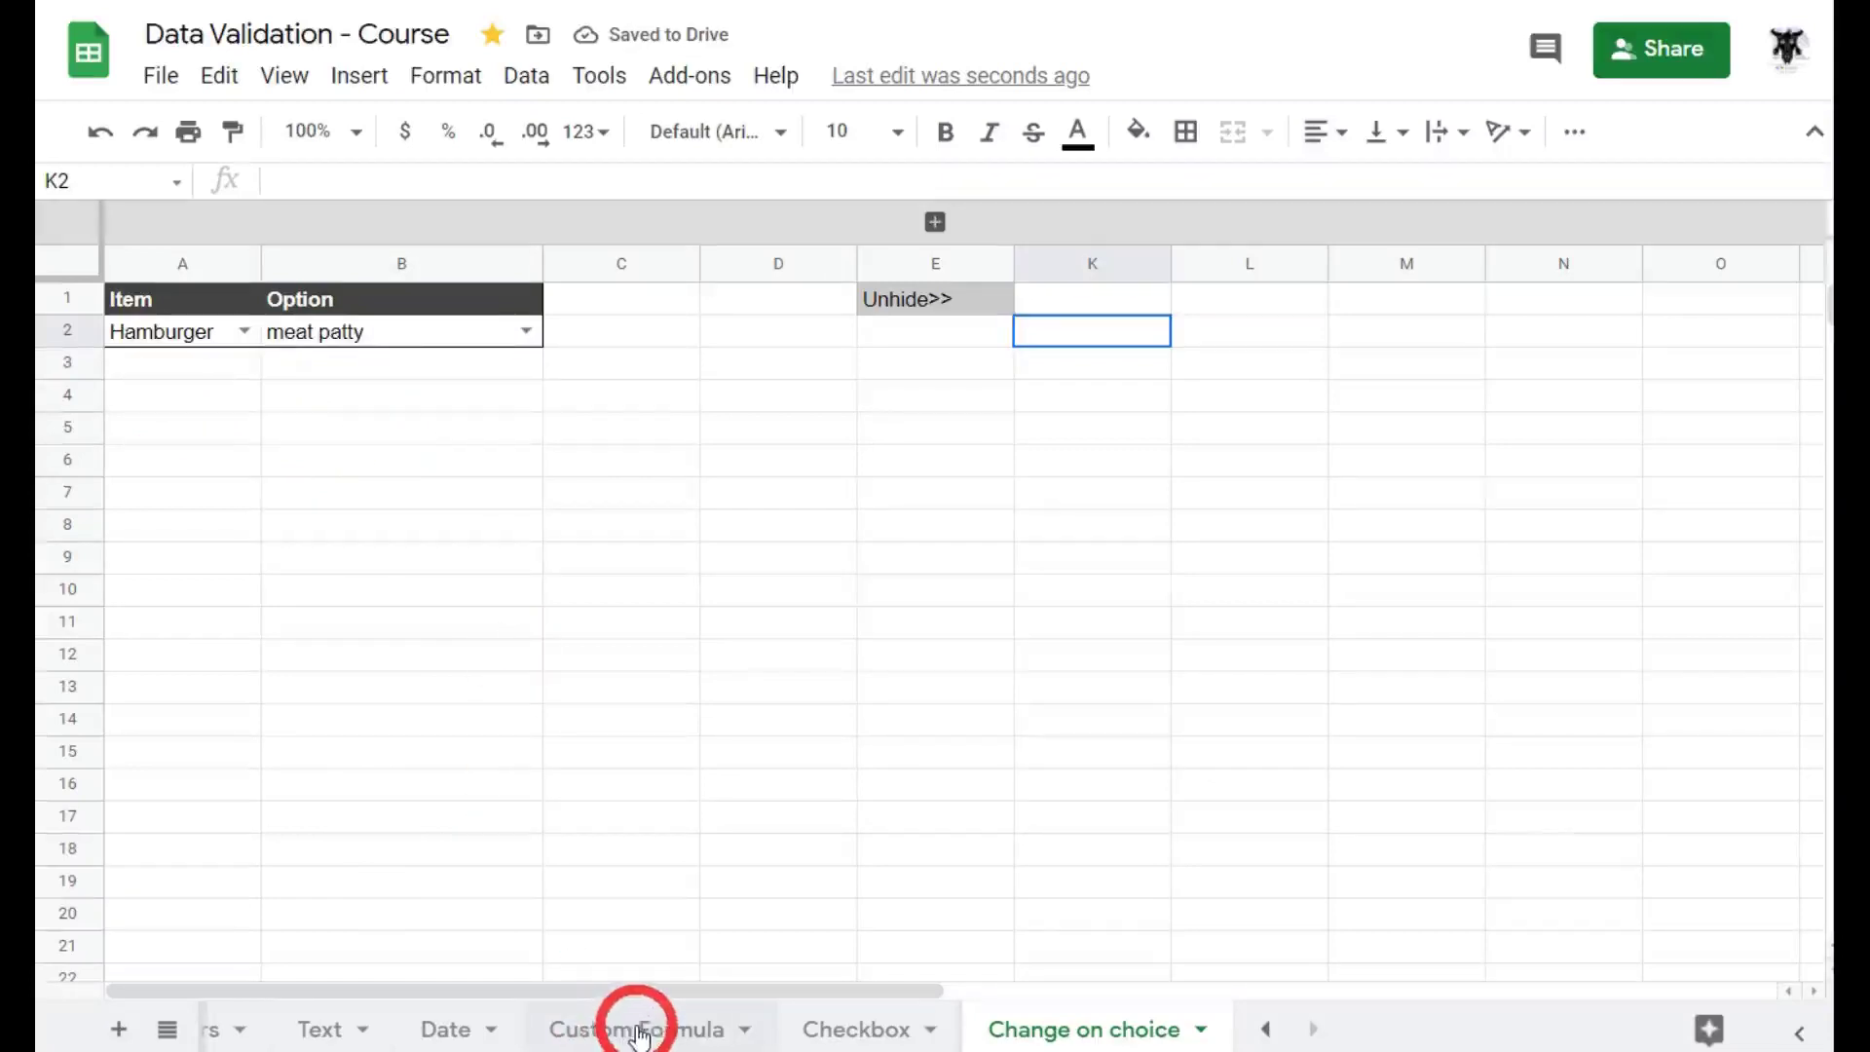
pyautogui.scroll(5, 633, 1028)
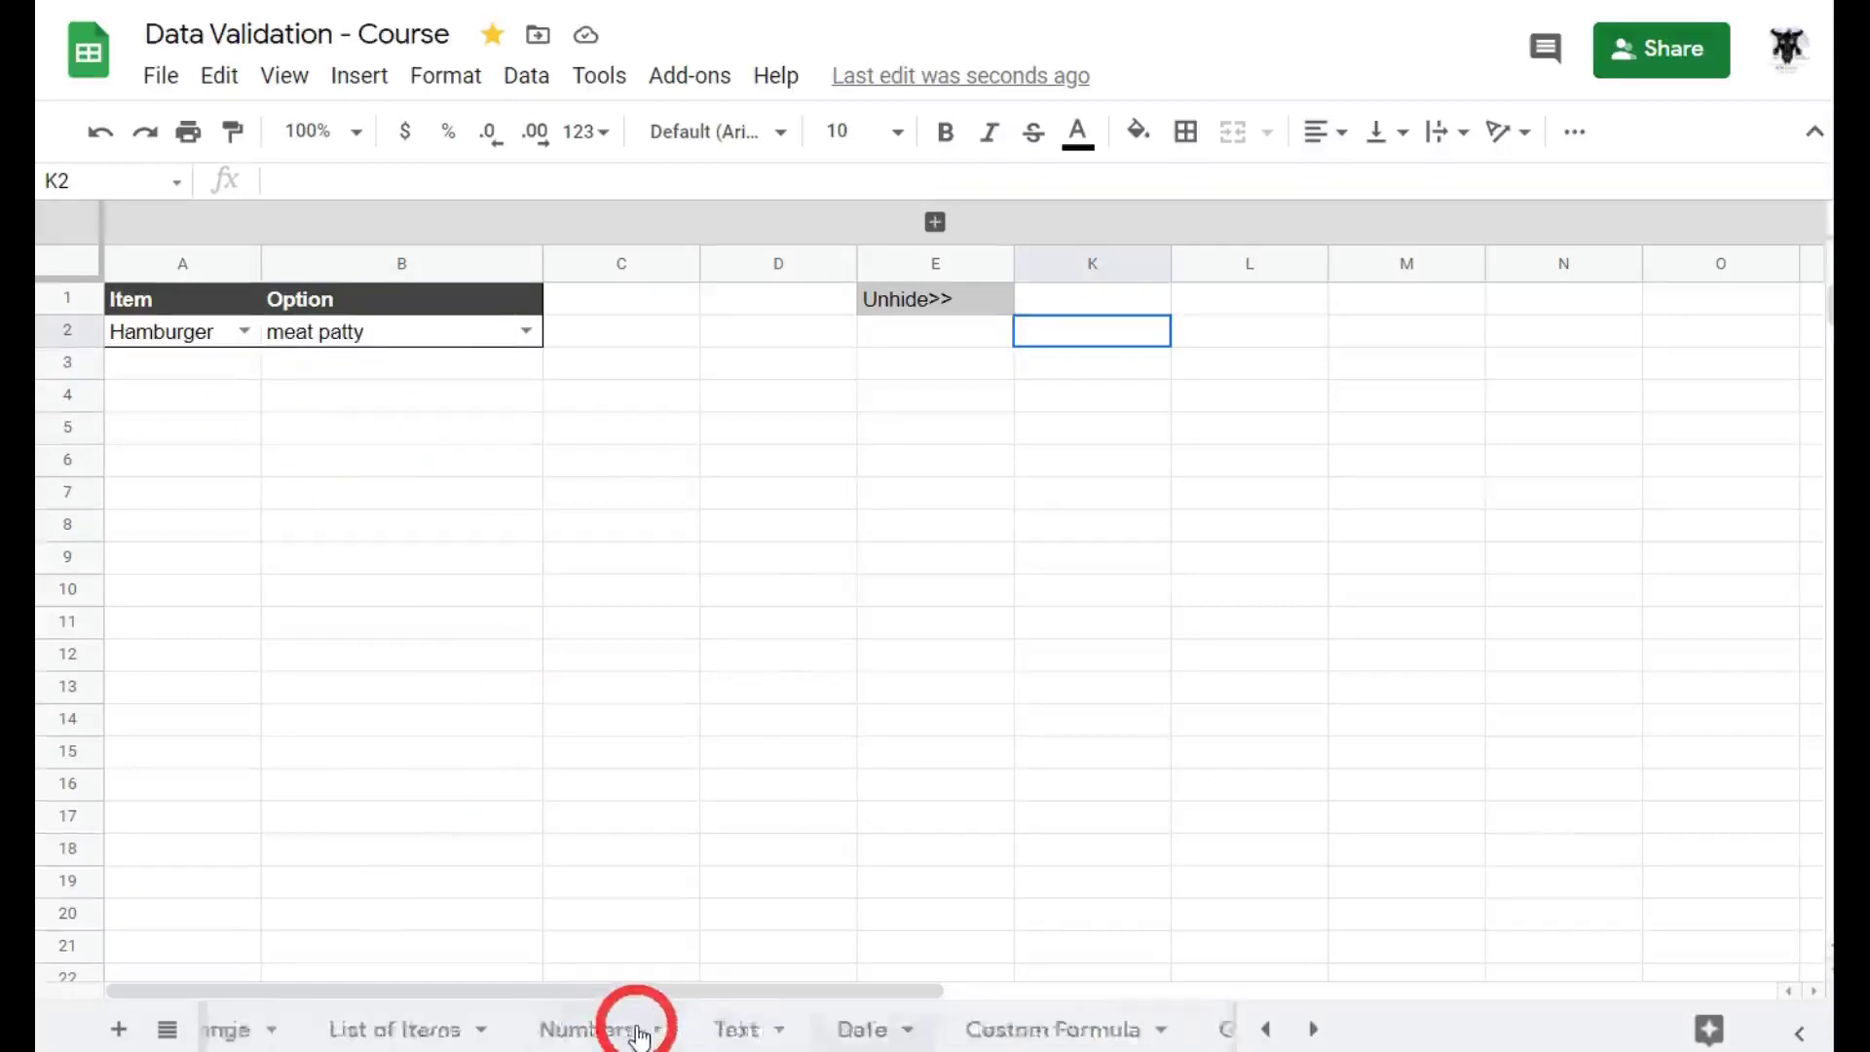
pyautogui.click(336, 1023)
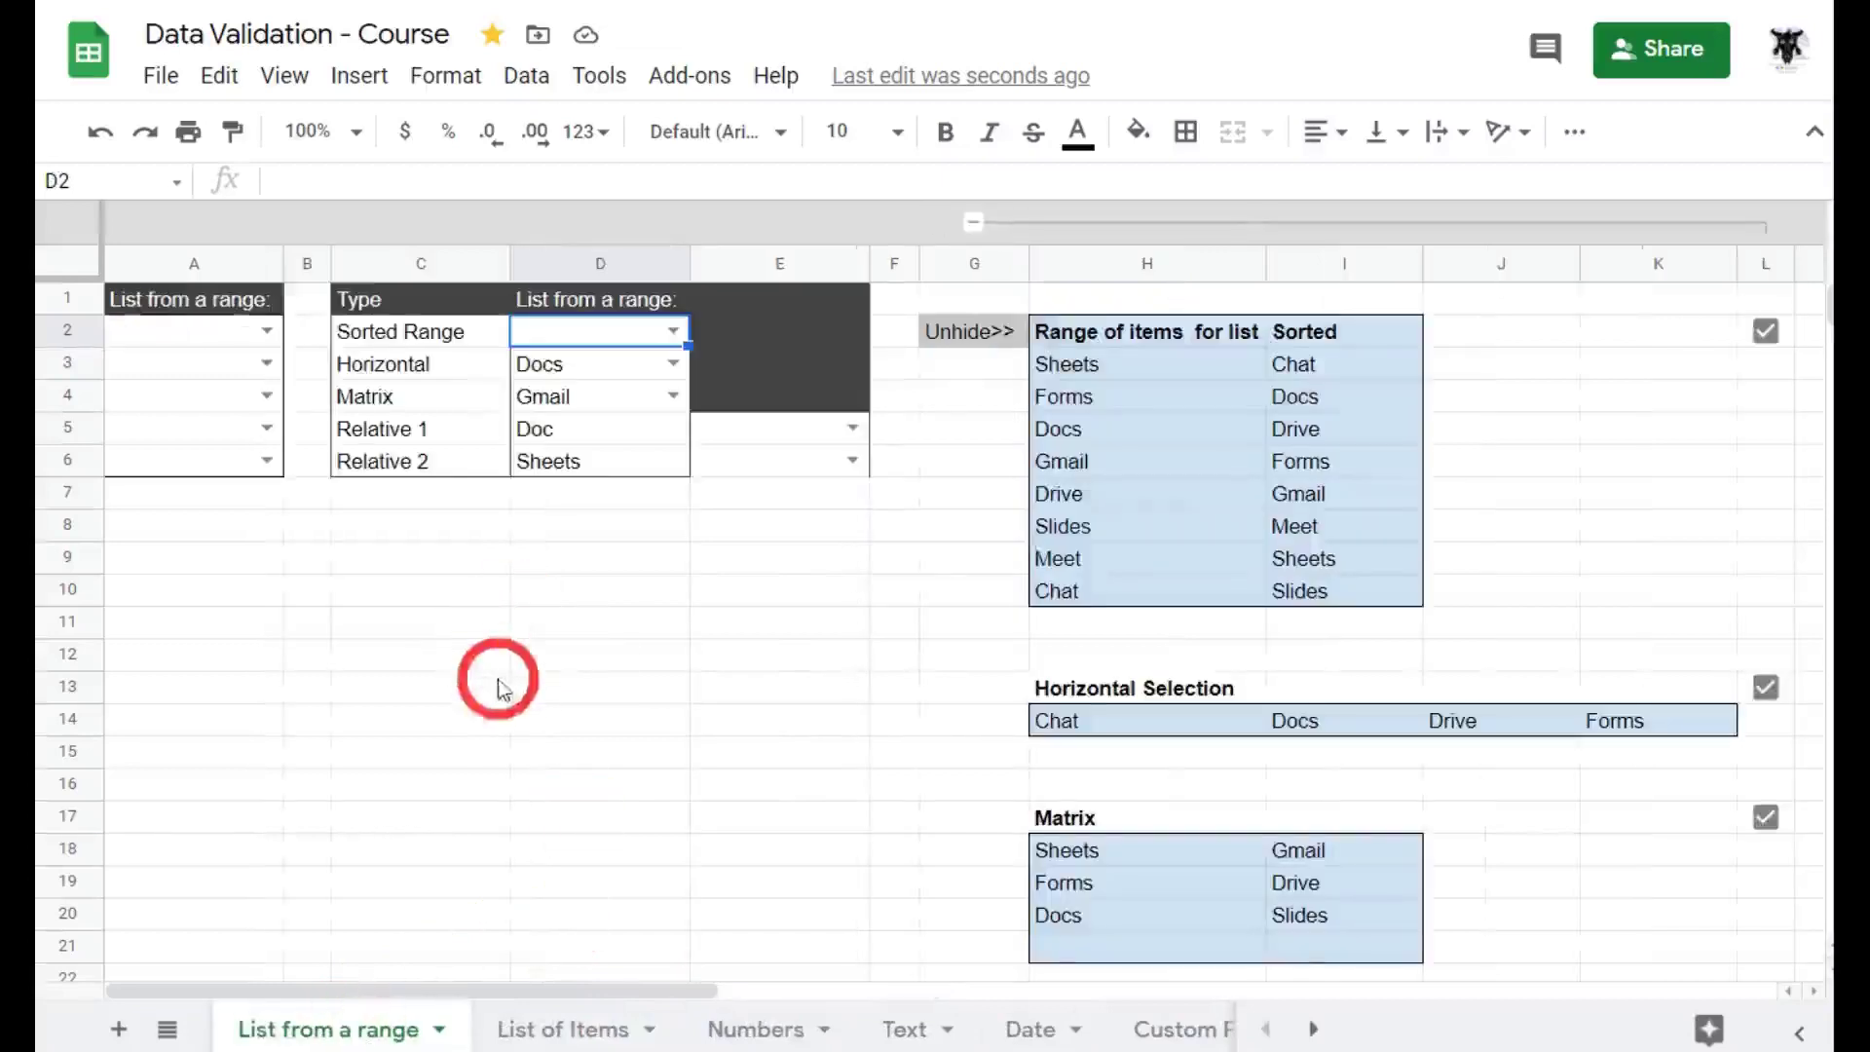
pyautogui.scroll(-4, 769, 662)
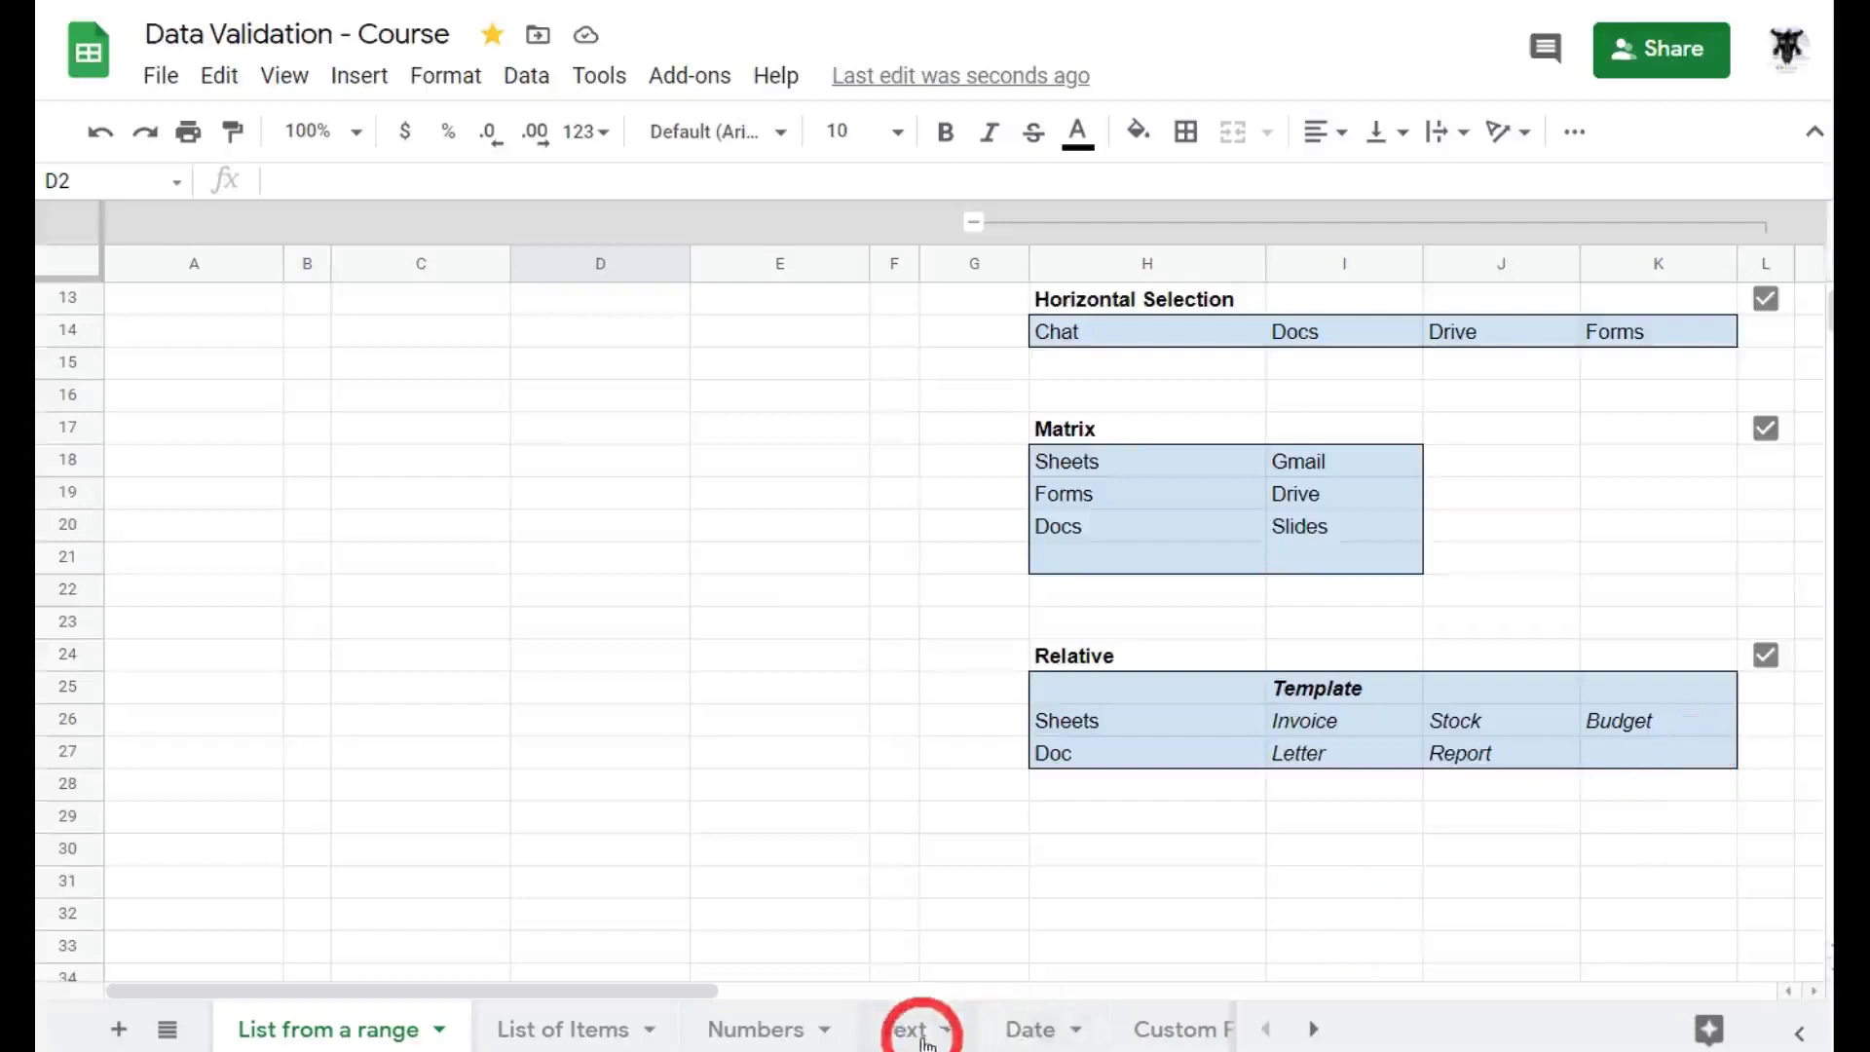
pyautogui.scroll(-5, 923, 1038)
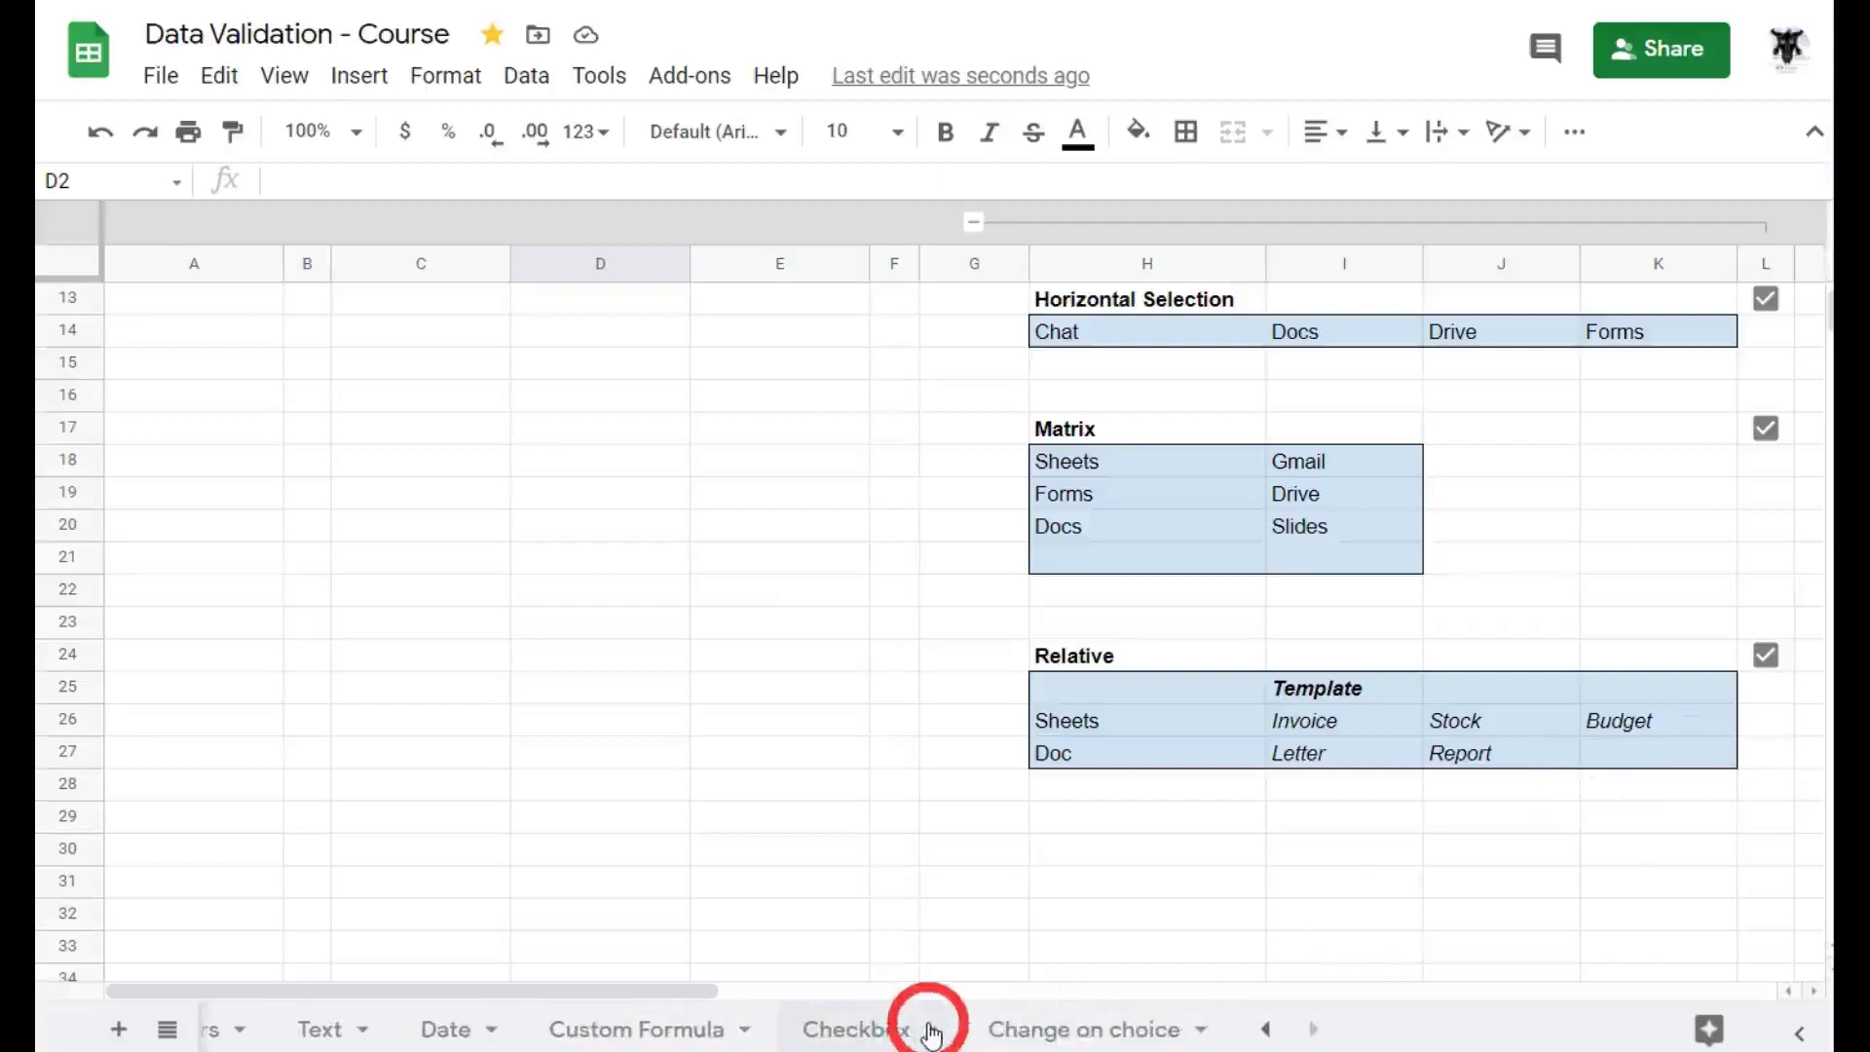
pyautogui.click(1113, 1032)
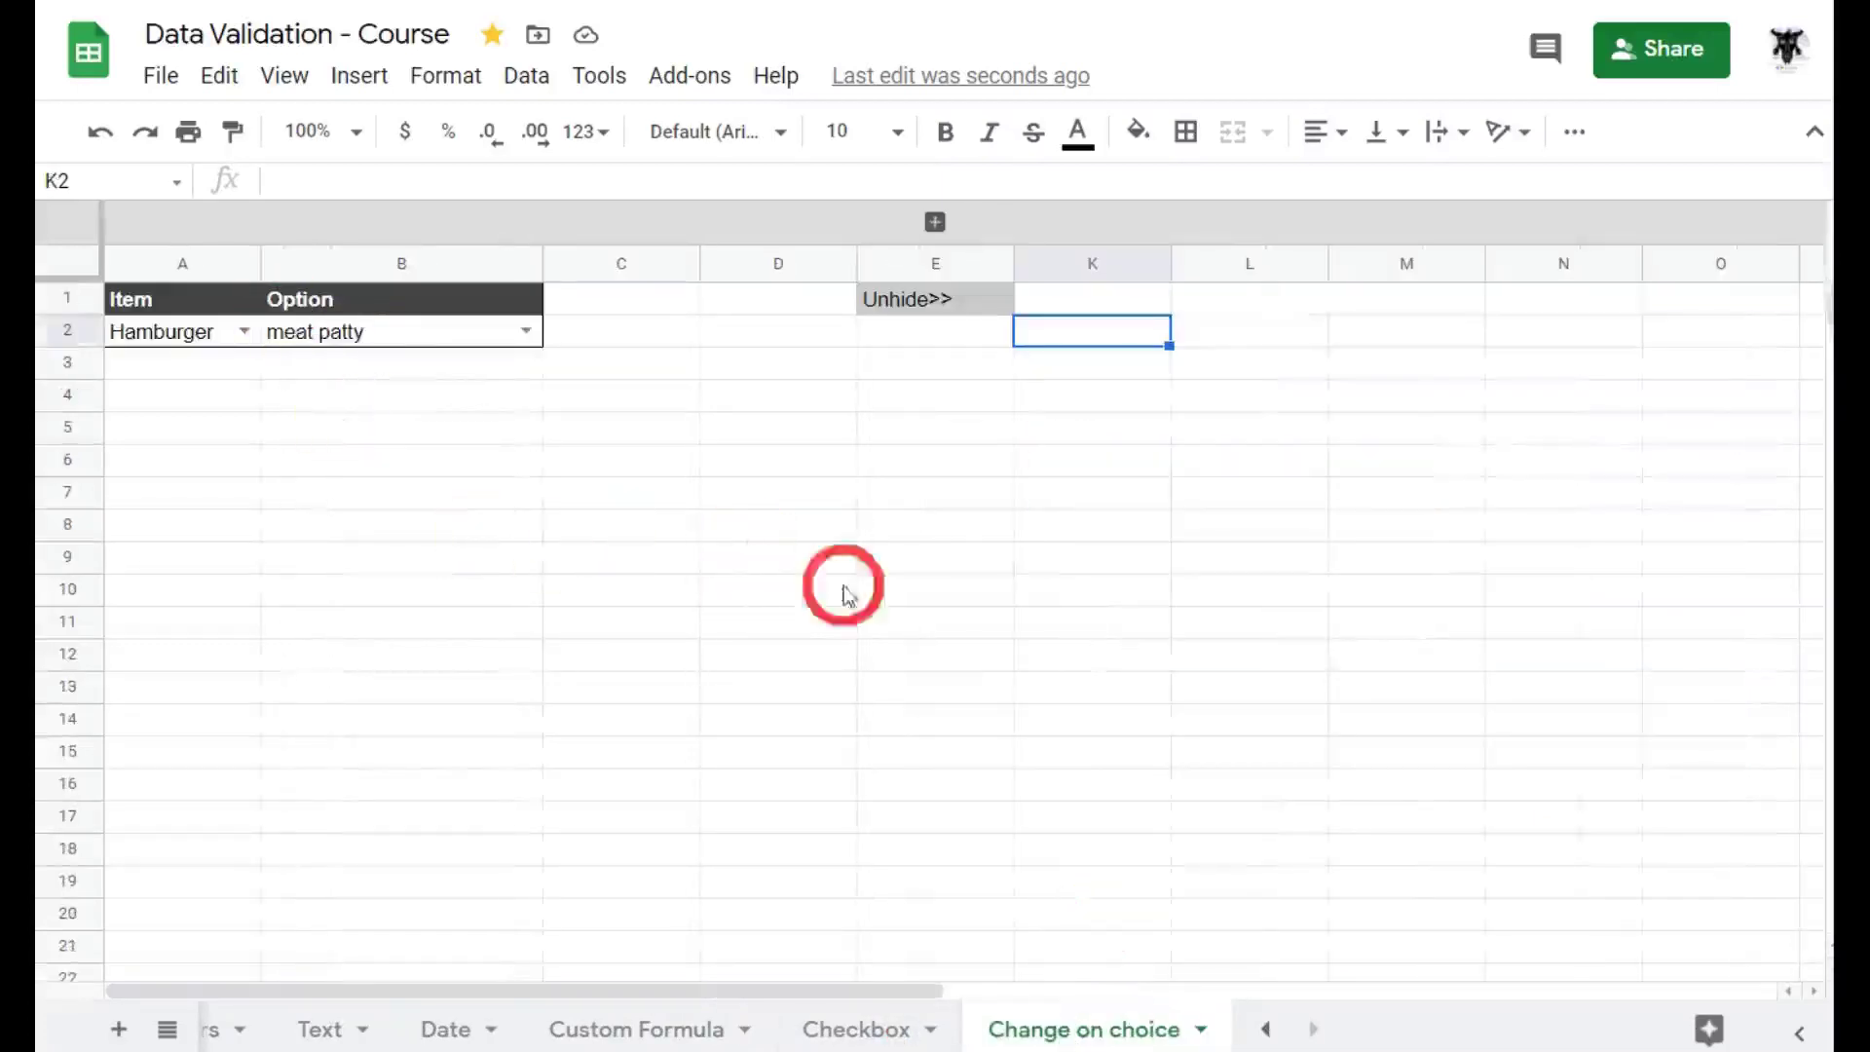
# Expand the grouped NOTES columns F–J and scroll across them.
pyautogui.click(935, 224)
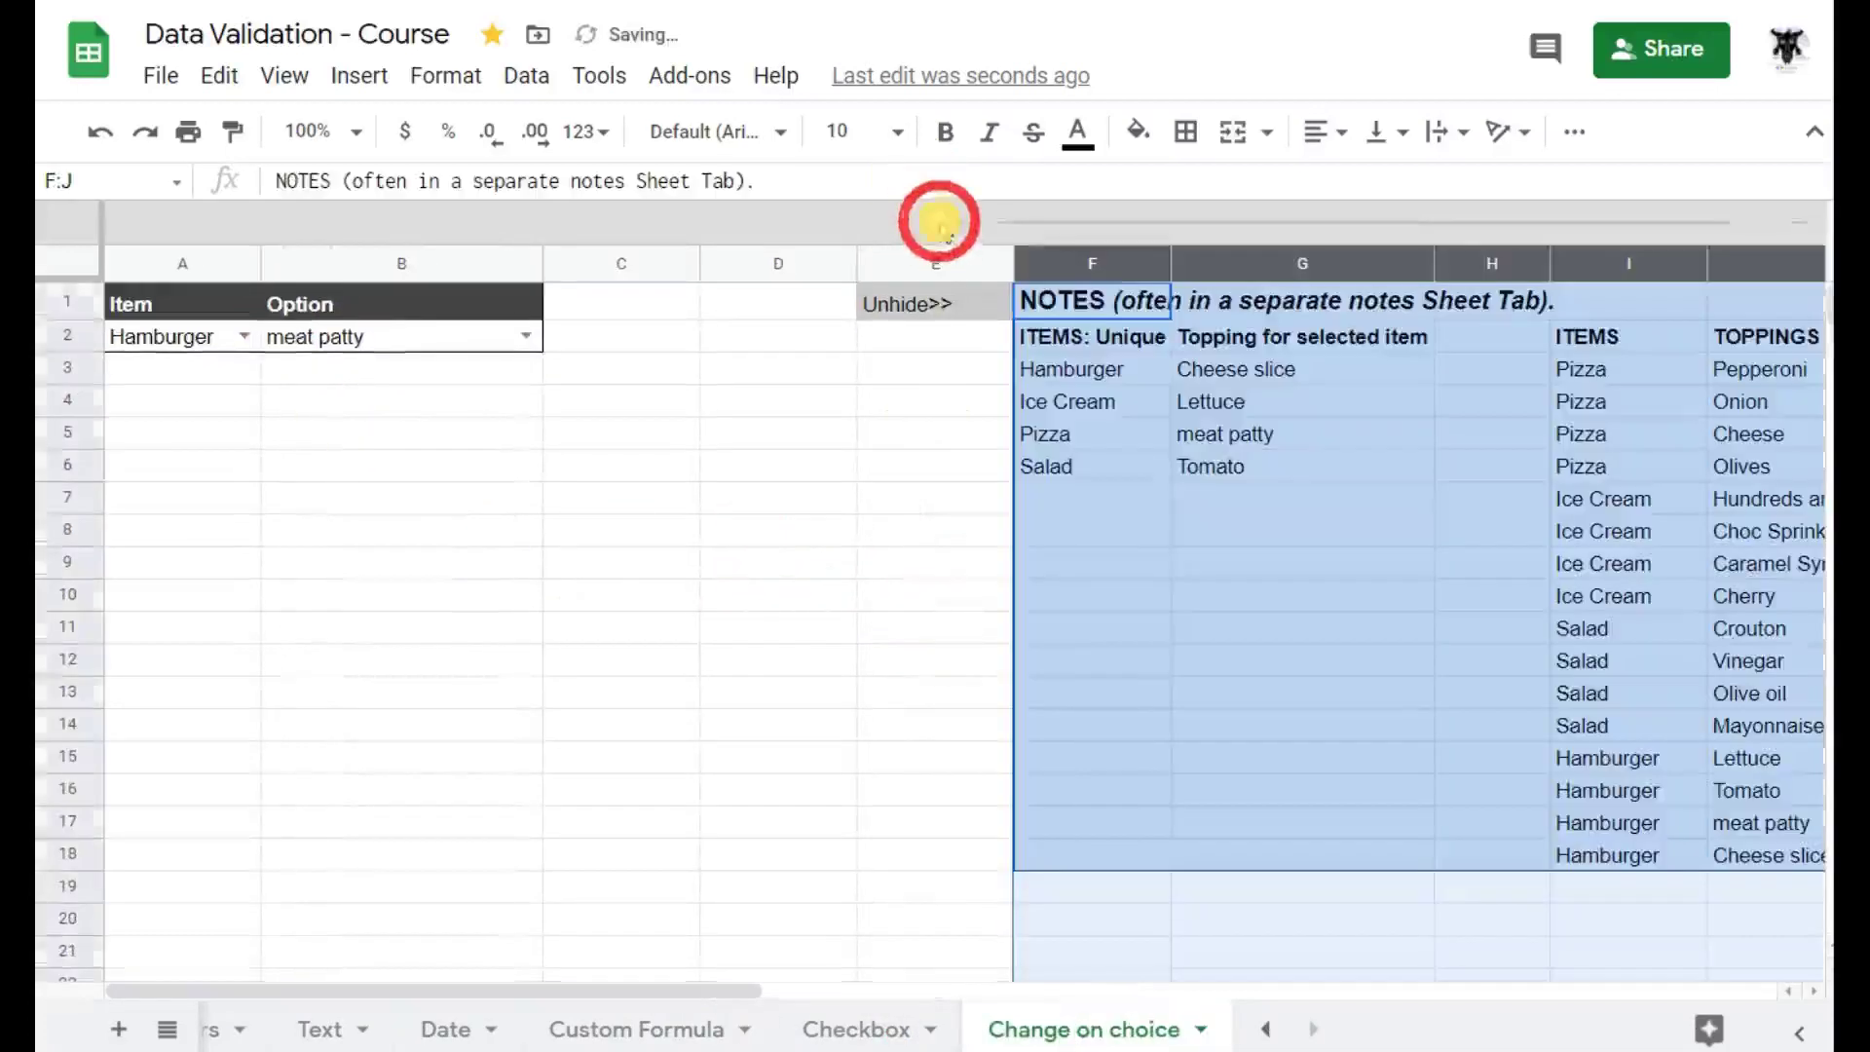
pyautogui.click(1286, 657)
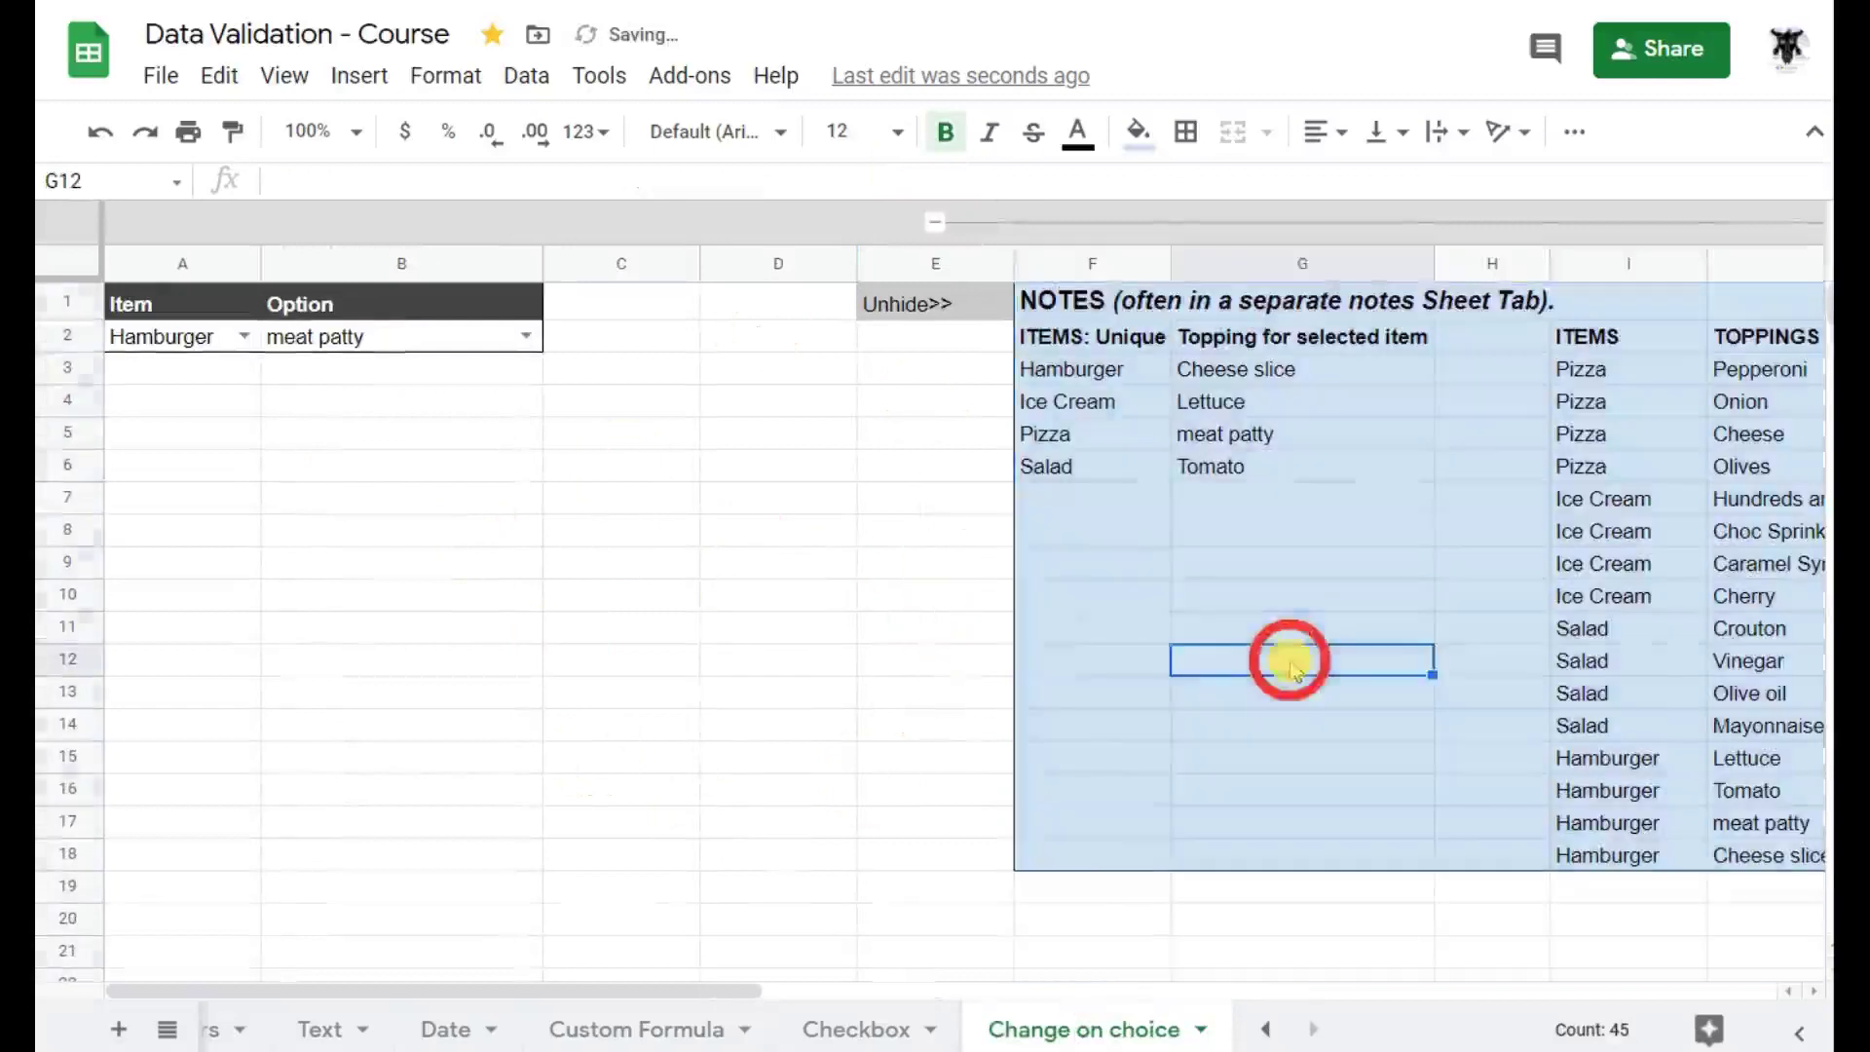
pyautogui.hscroll(5, 1148, 624)
pyautogui.hscroll(-5, 1148, 624)
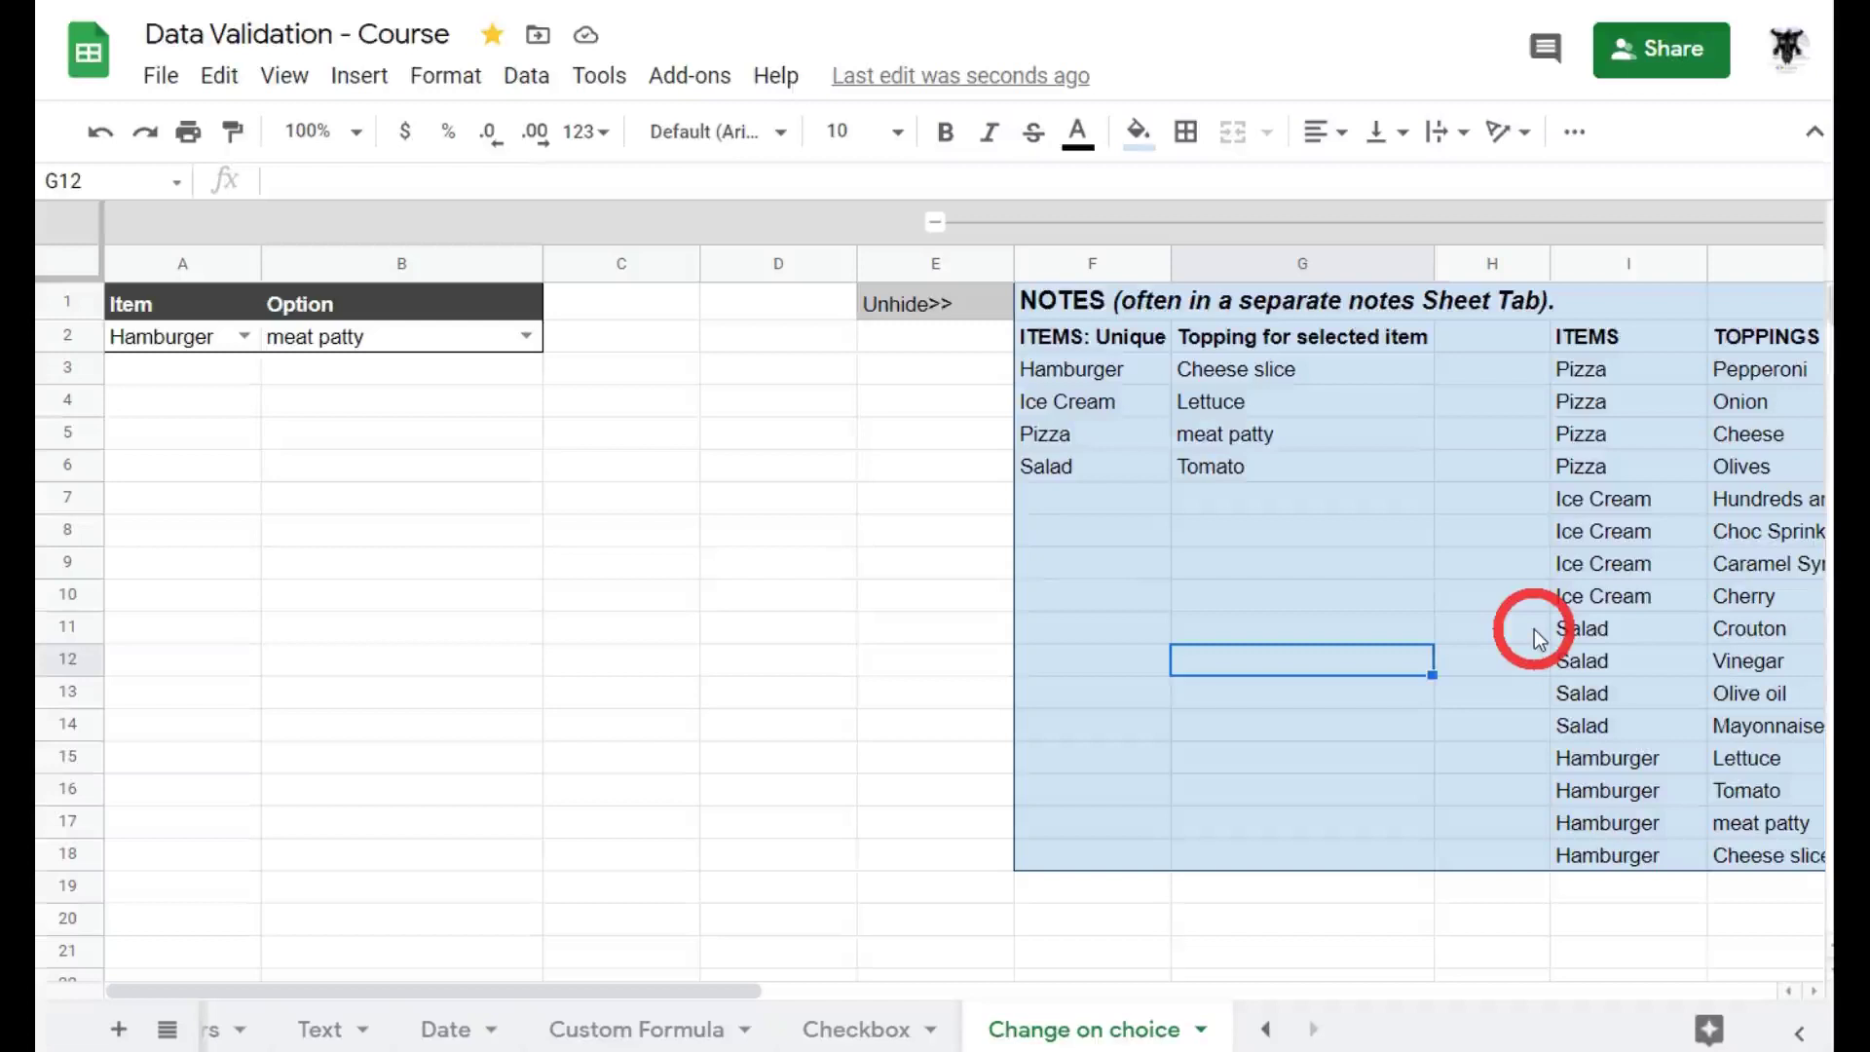
# Show the Change on choice sheet tab's options and dismiss them without choosing anything.
pyautogui.rightClick(1142, 1035)
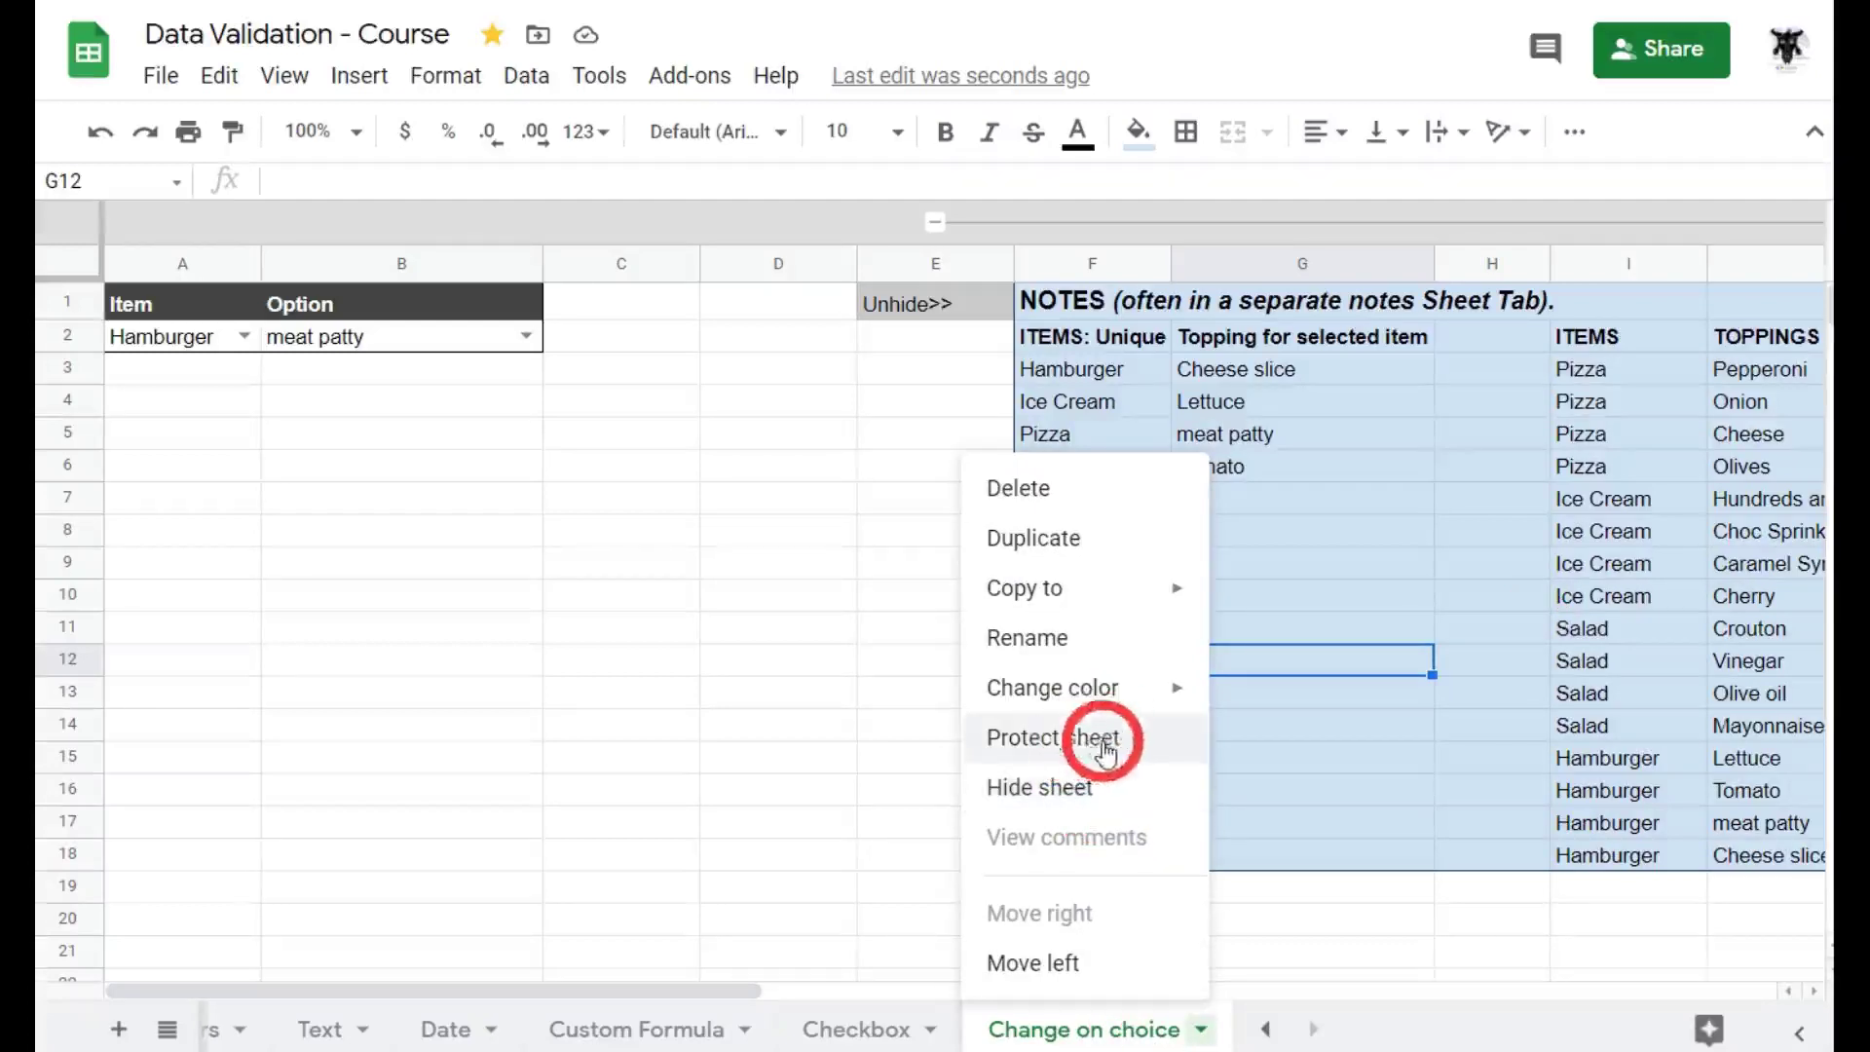
pyautogui.click(805, 597)
pyautogui.hscroll(5, 1318, 576)
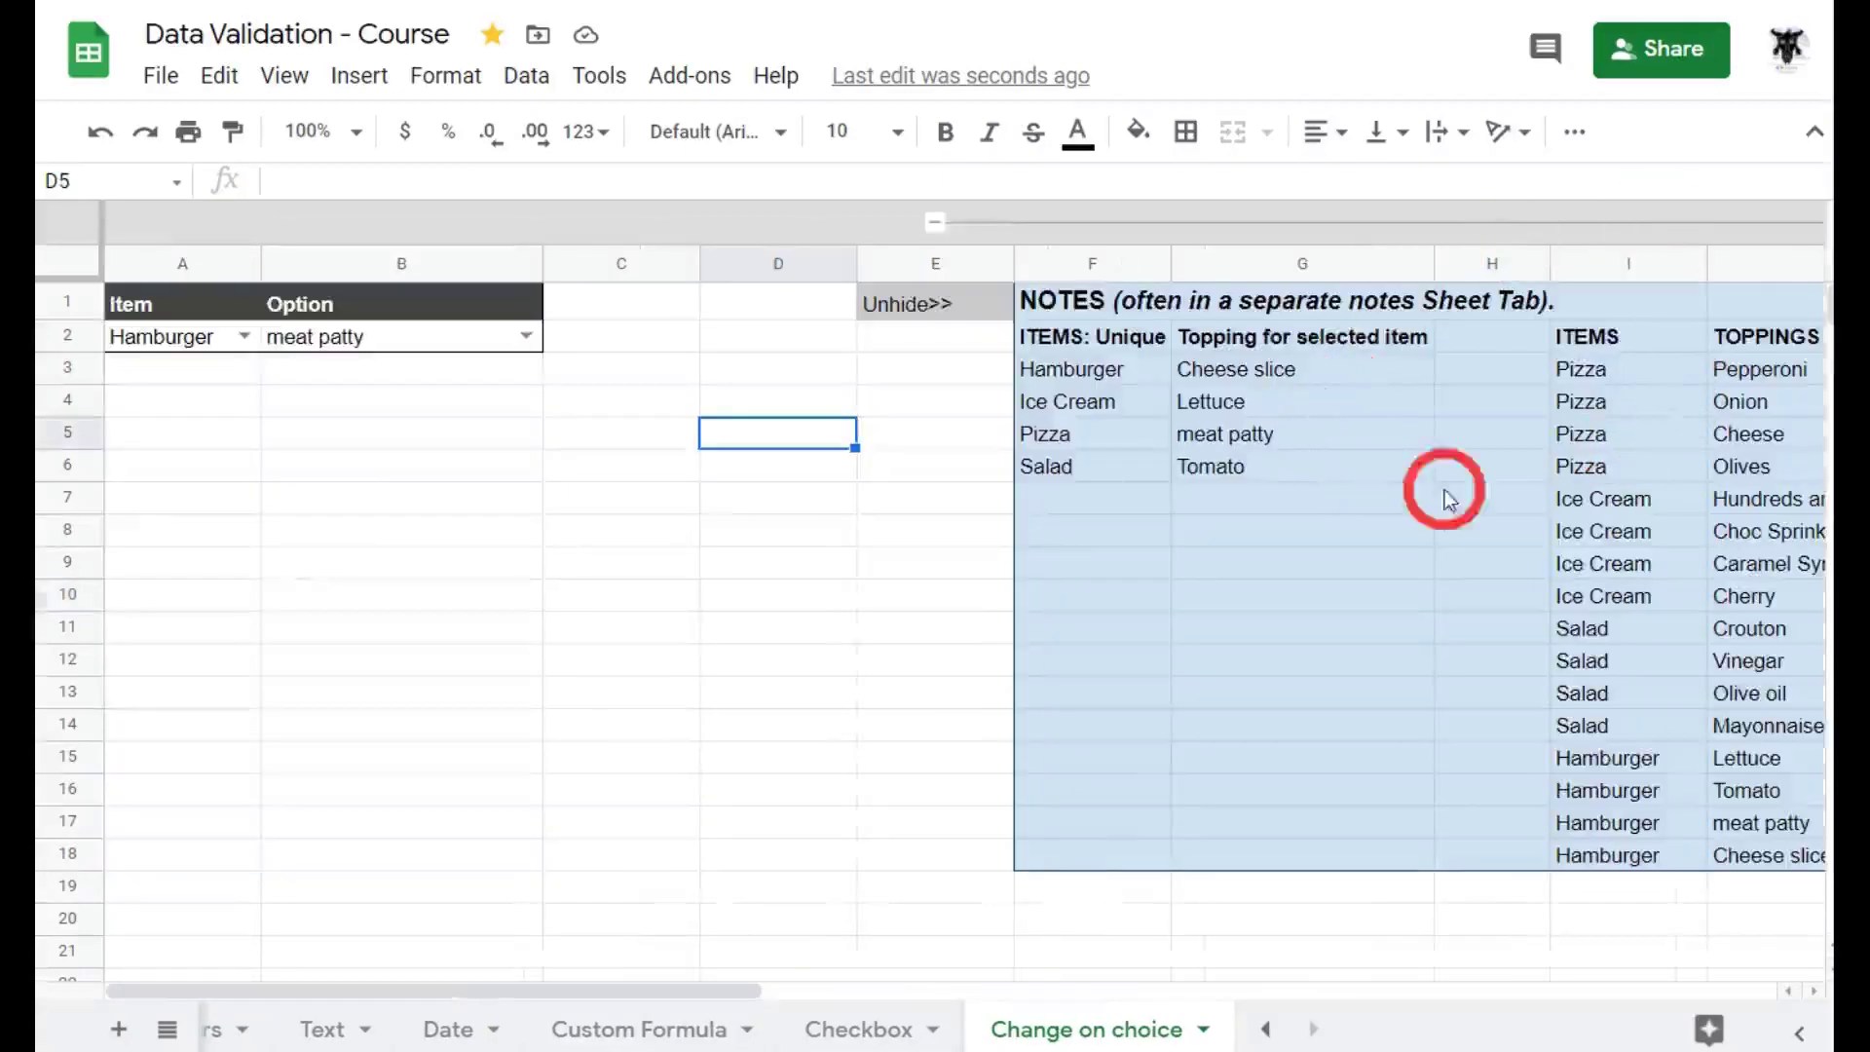
pyautogui.click(1117, 380)
pyautogui.click(396, 180)
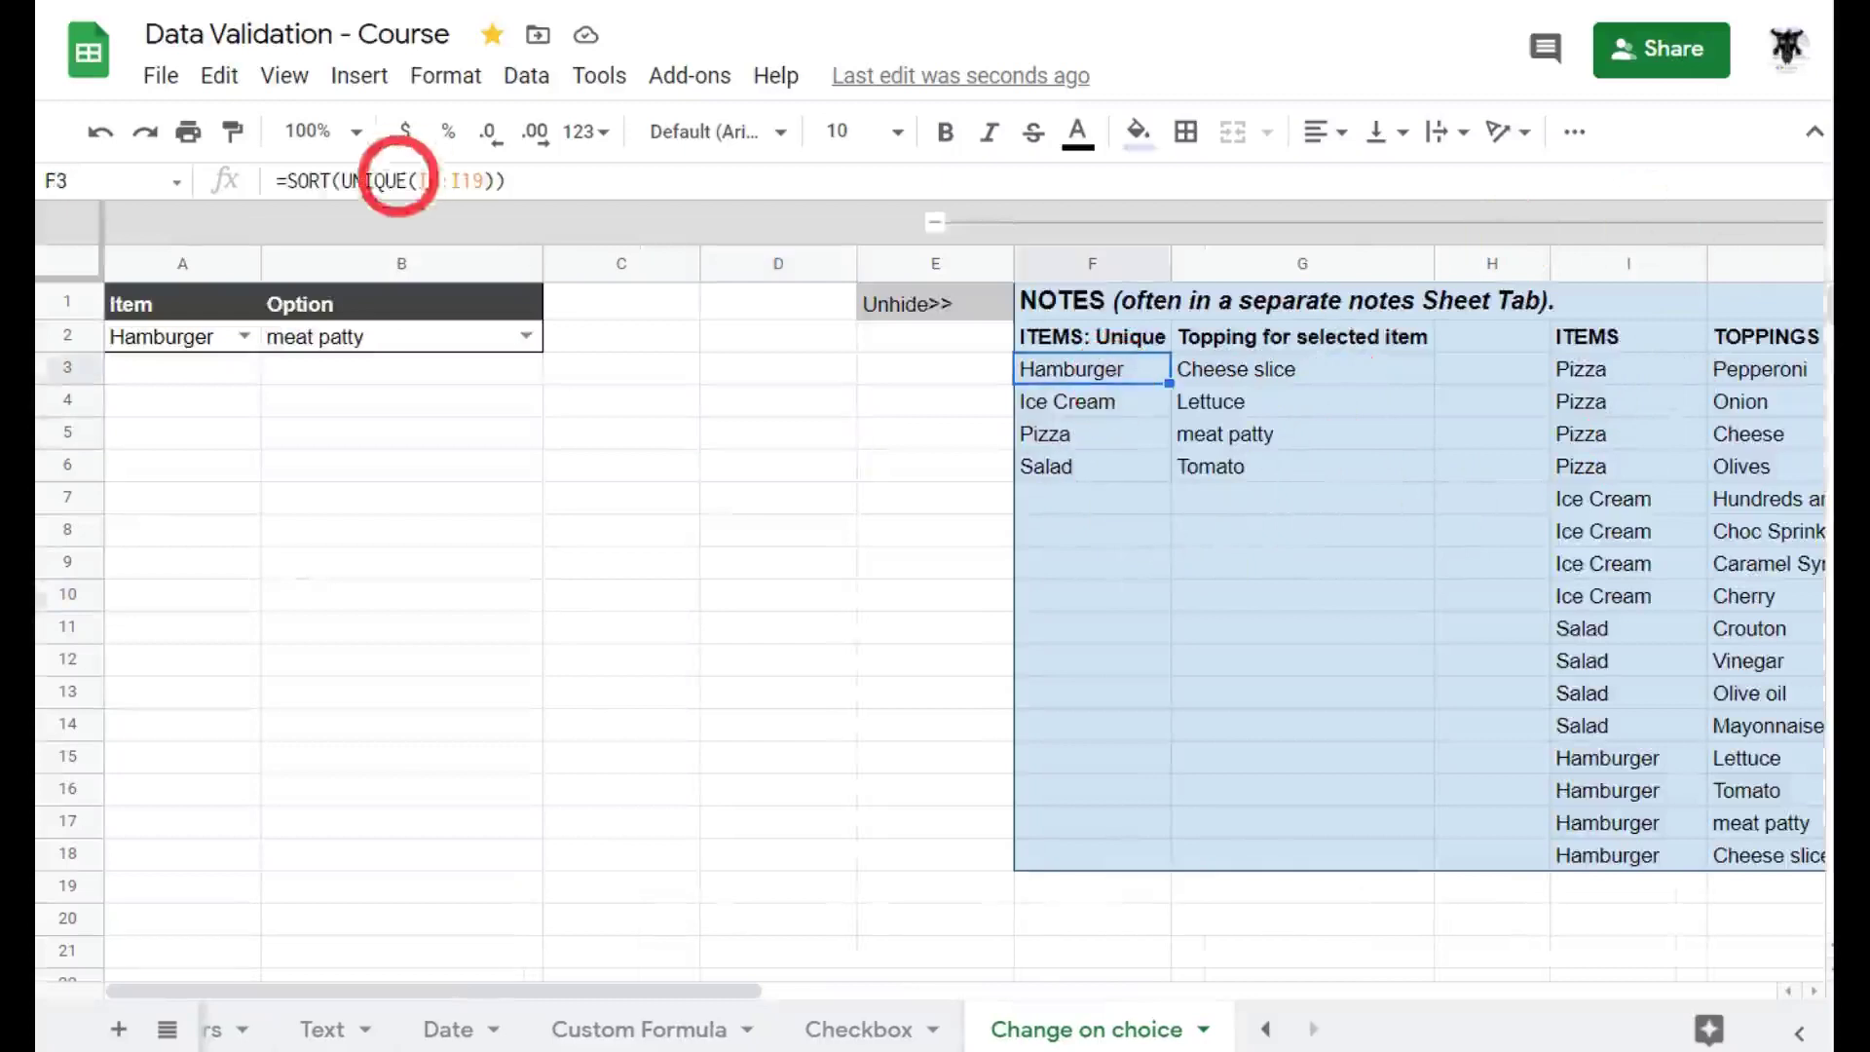
pyautogui.click(346, 180)
pyautogui.moveTo(341, 180); pyautogui.dragTo(495, 180)
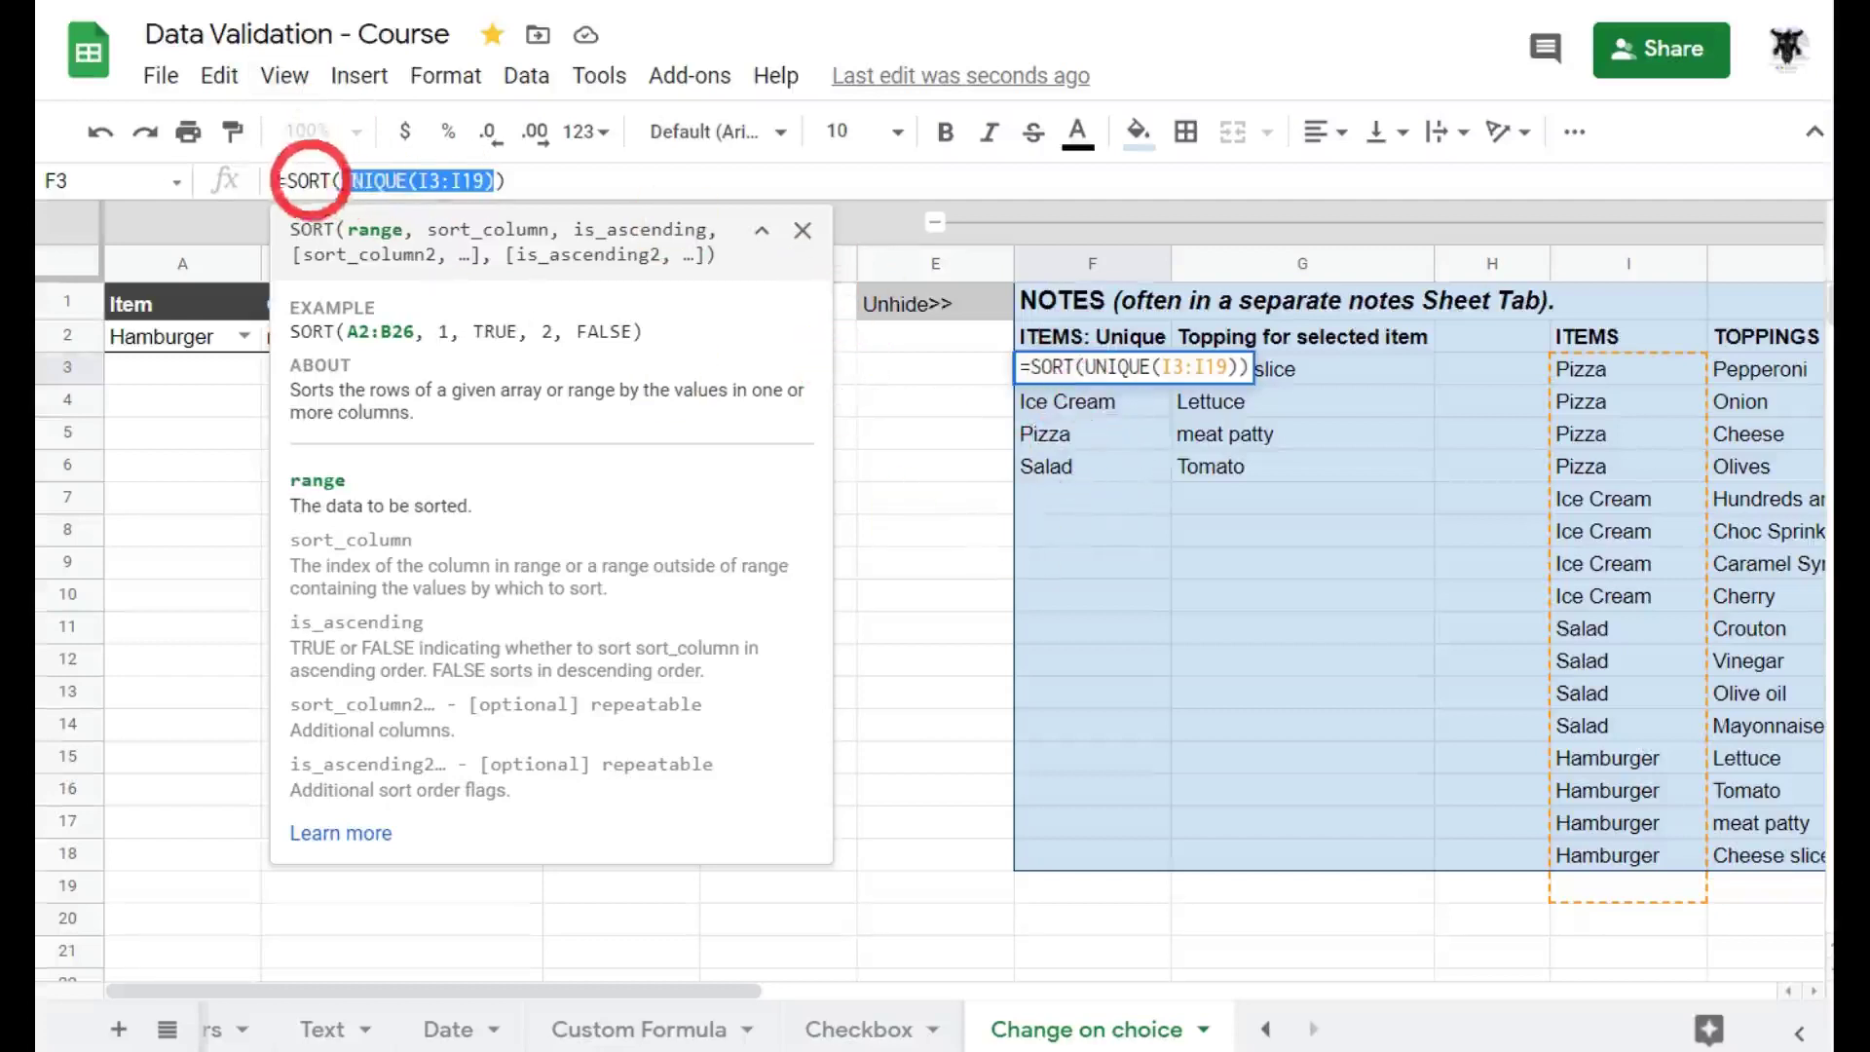
pyautogui.click(305, 179)
pyautogui.click(573, 173)
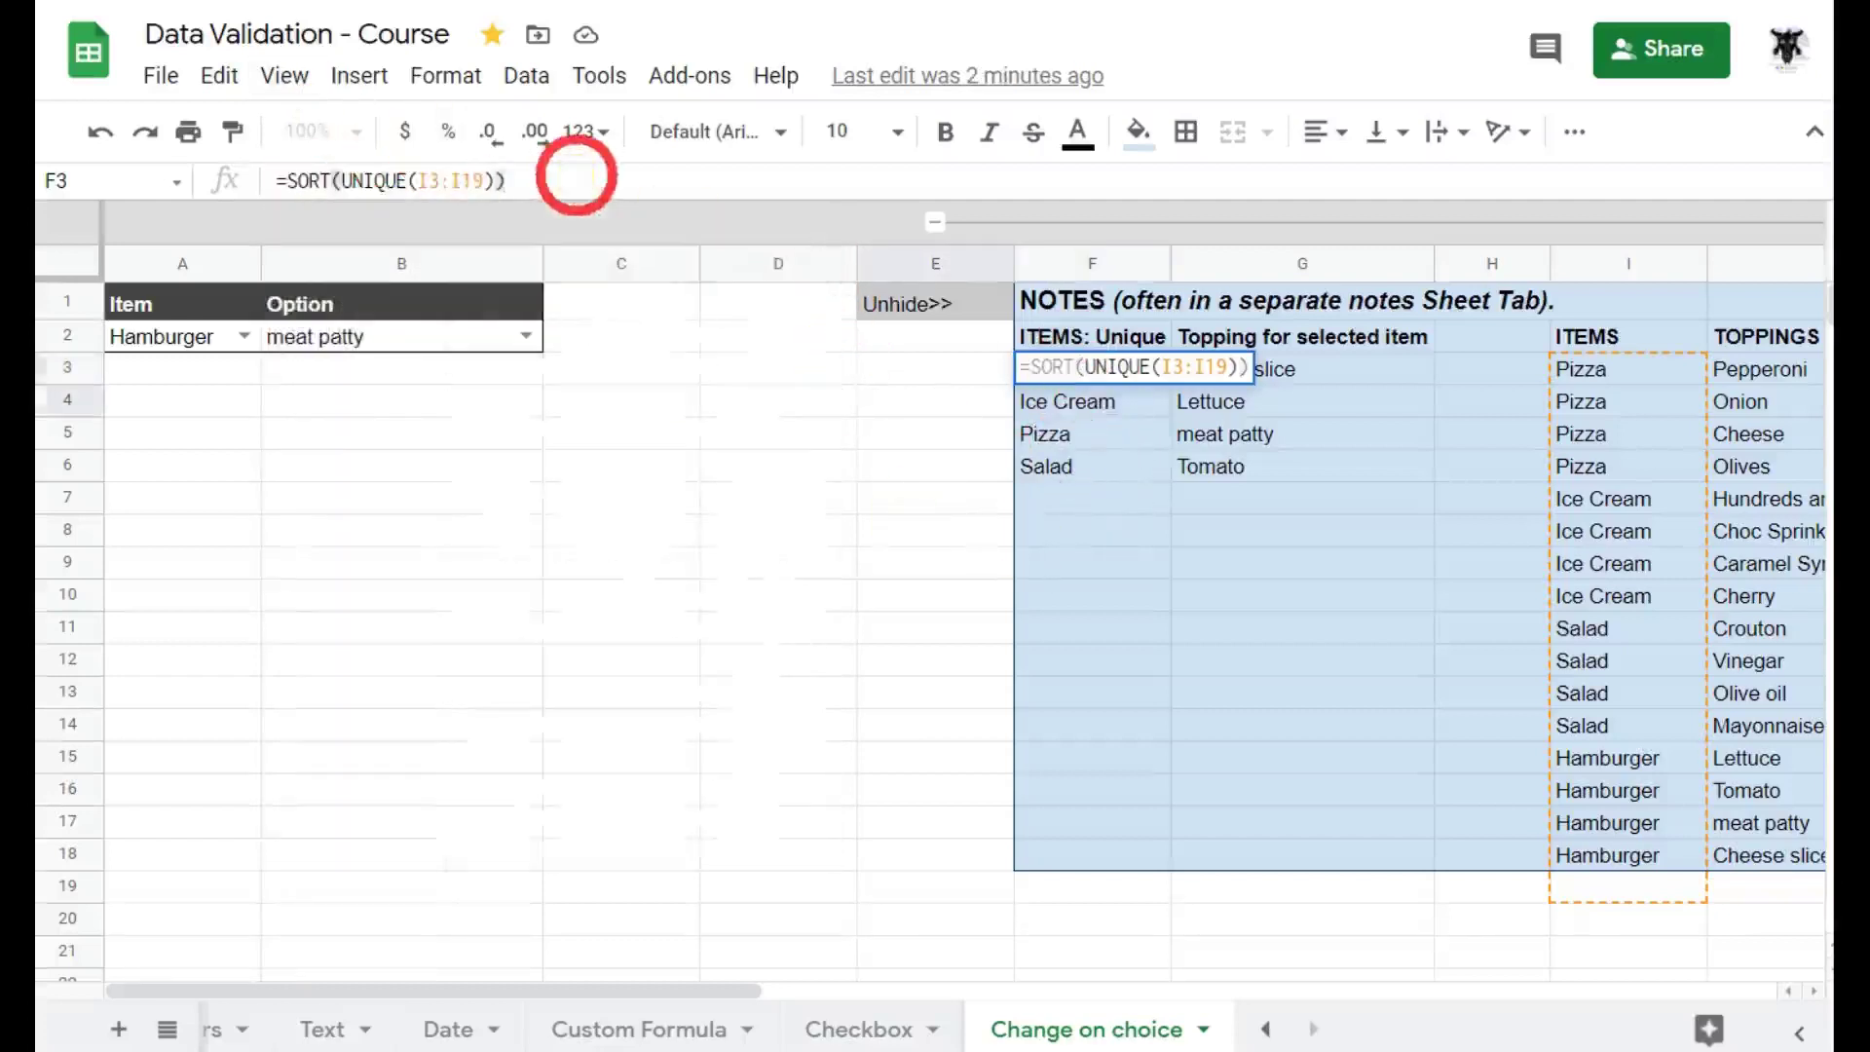
pyautogui.press('Return')
pyautogui.click(390, 433)
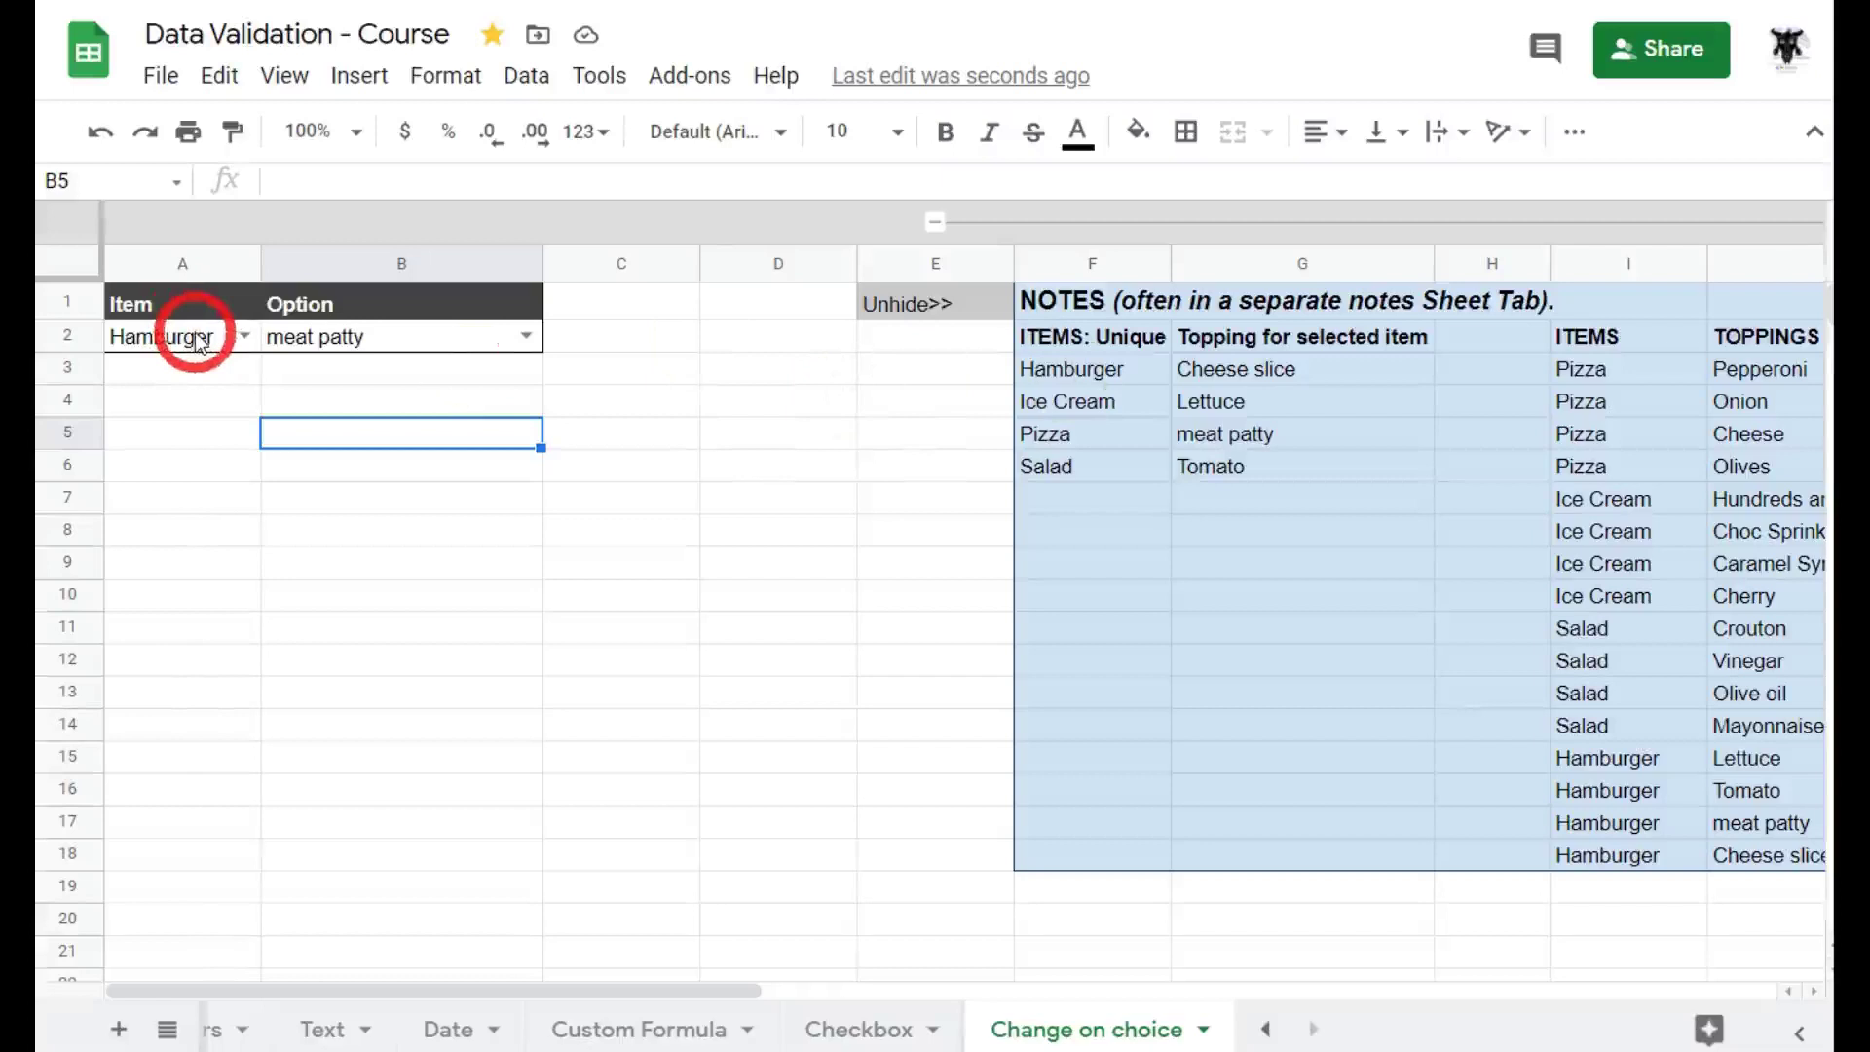
# Set A2's =$F$3:$F$8 validation to Reject input with validation help text shown.
pyautogui.click(199, 341)
pyautogui.rightClick(199, 347)
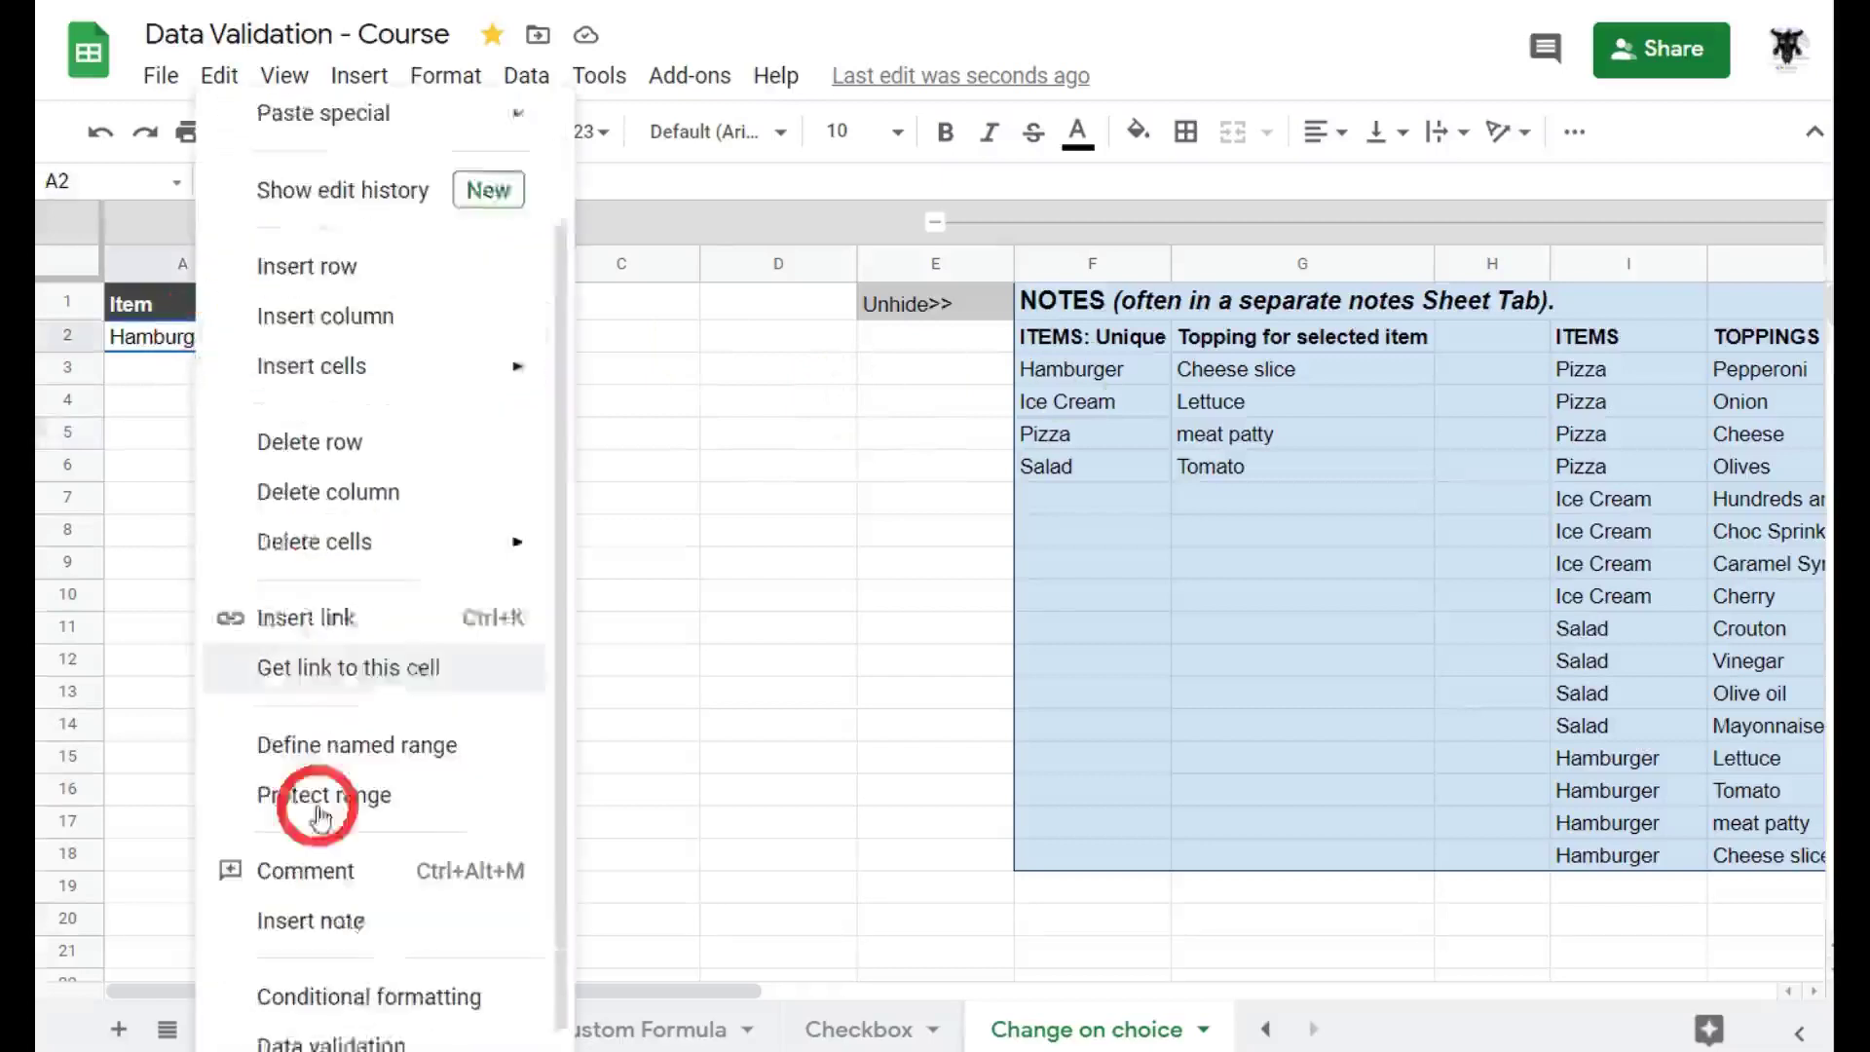
pyautogui.click(409, 1023)
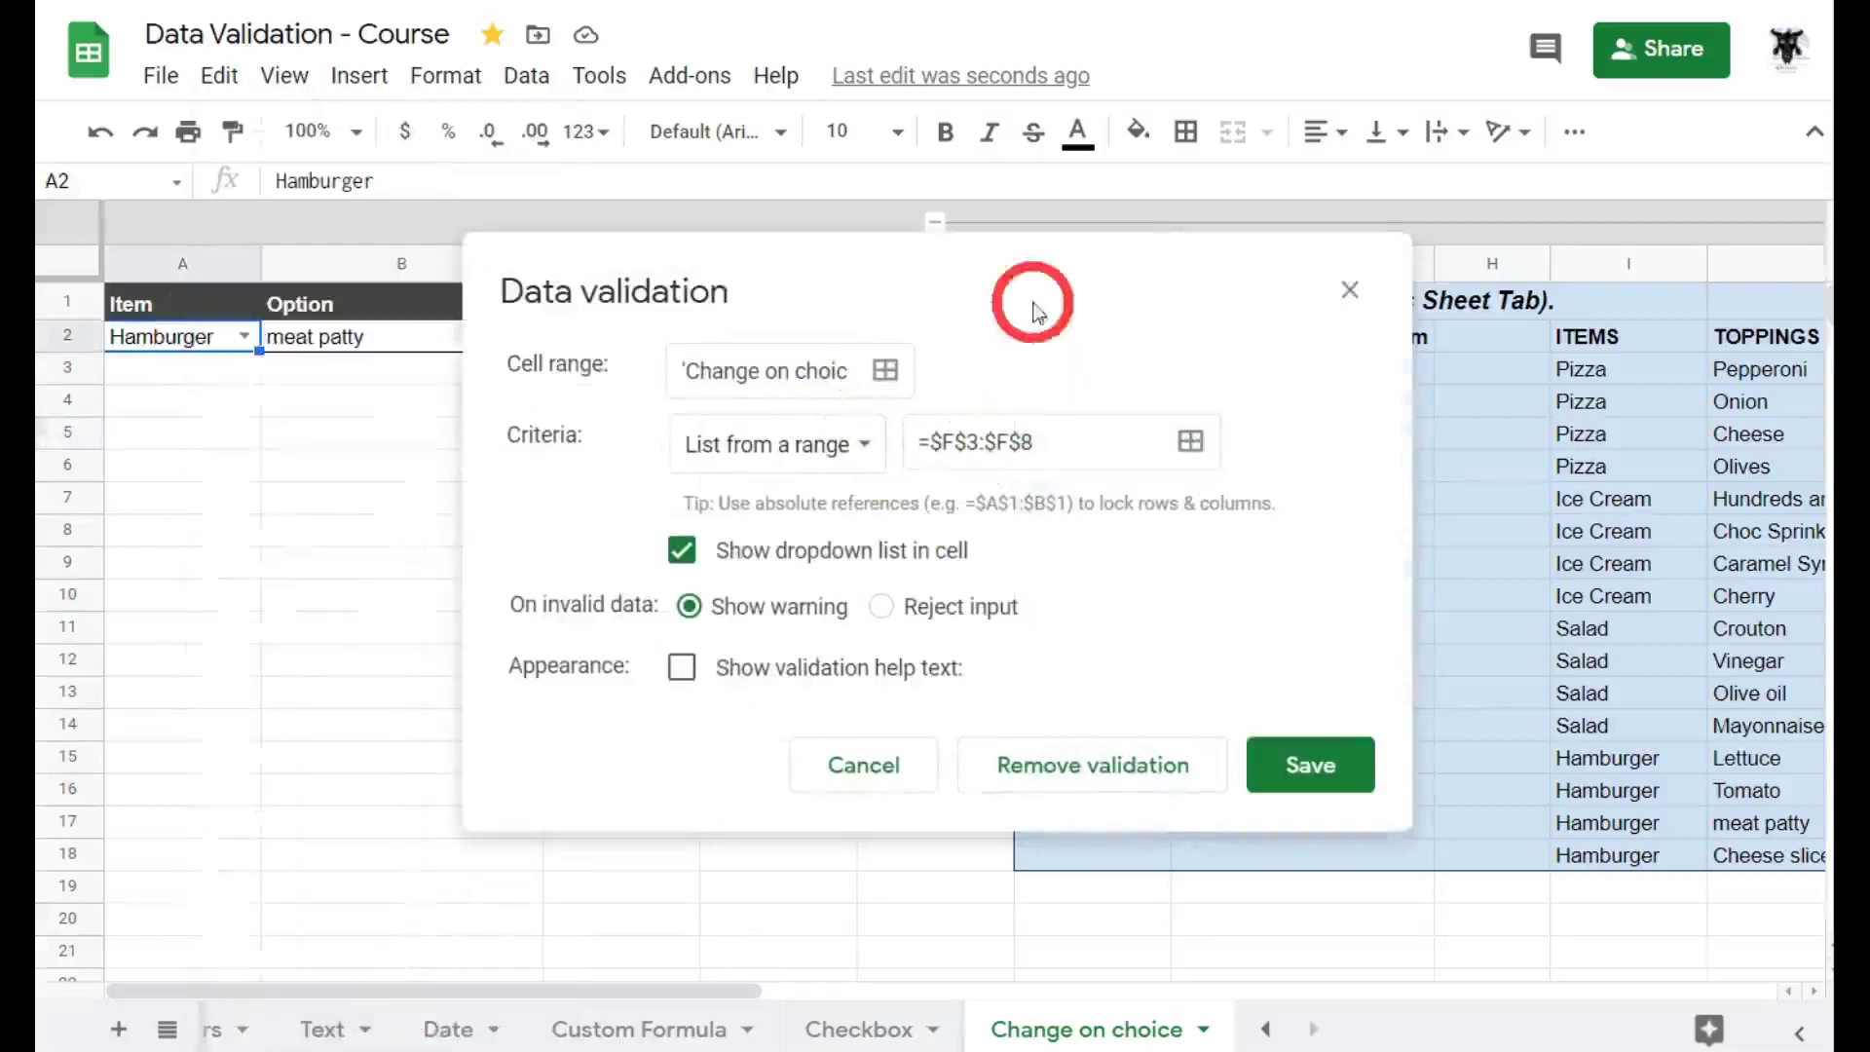
pyautogui.moveTo(1033, 310); pyautogui.dragTo(536, 209)
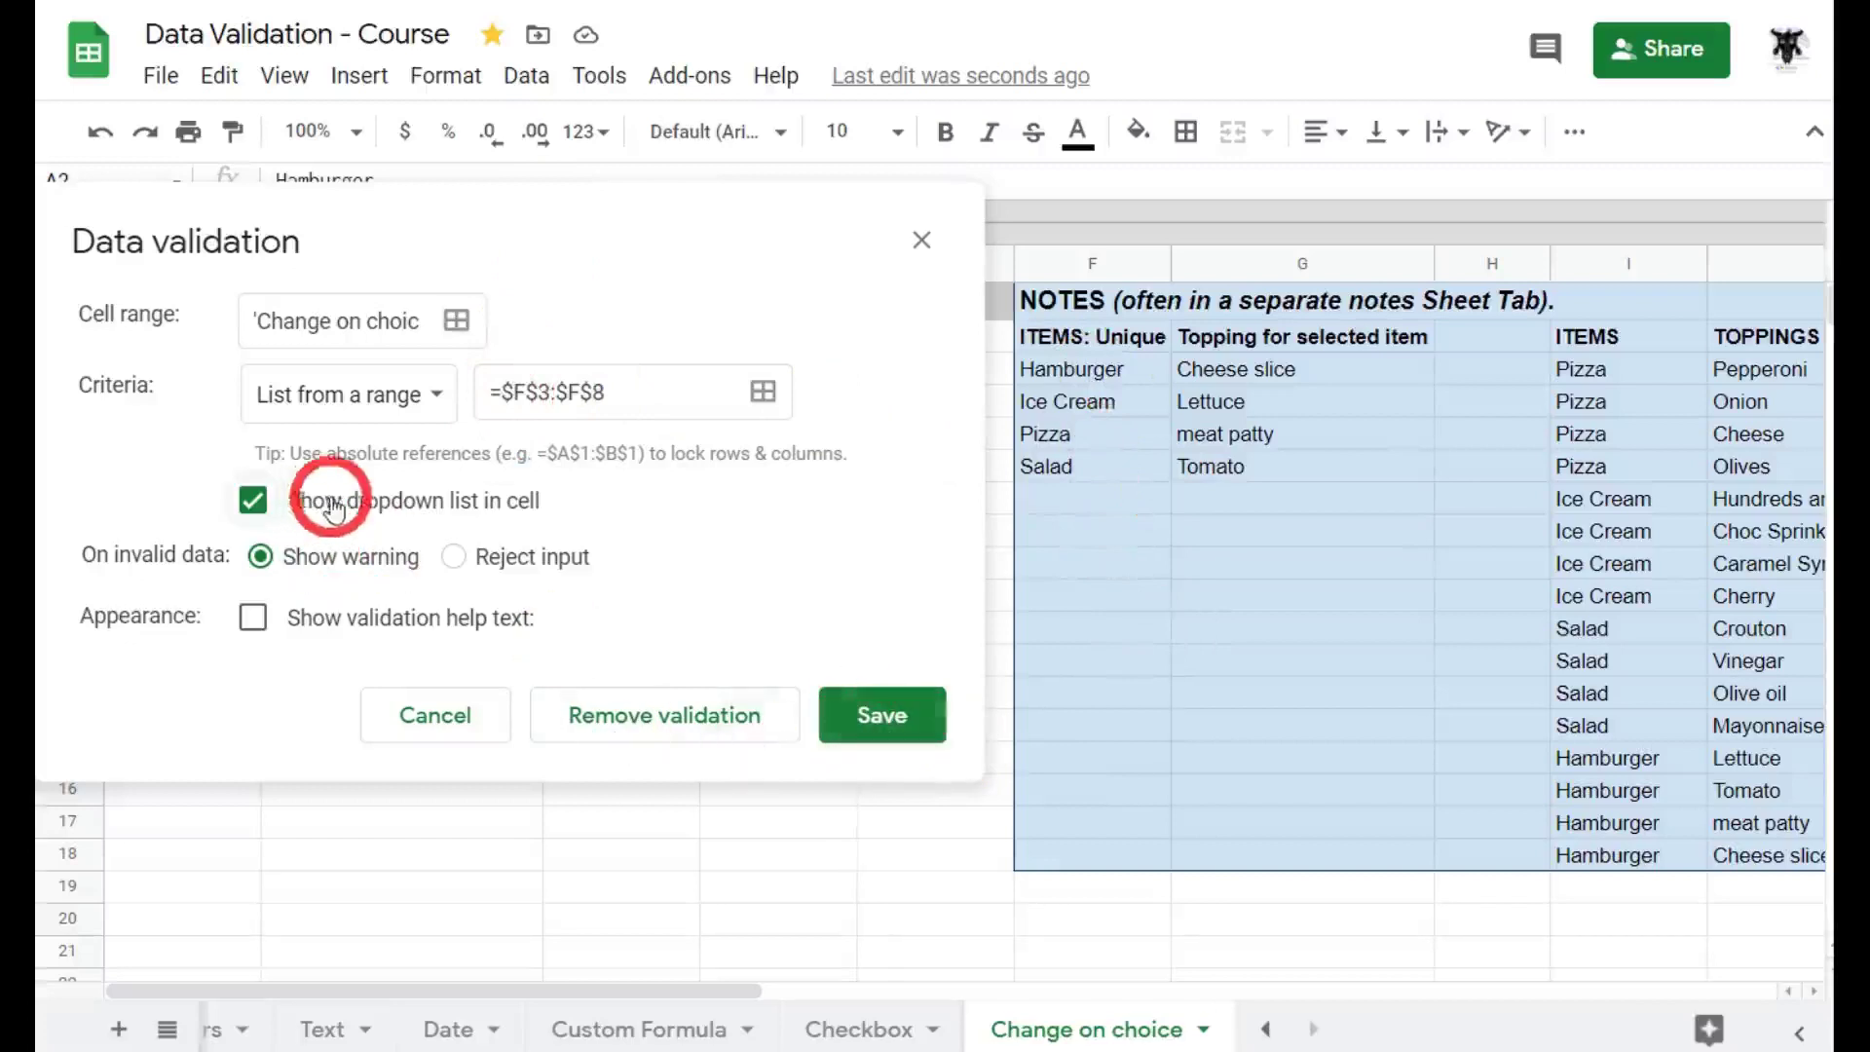
pyautogui.click(454, 557)
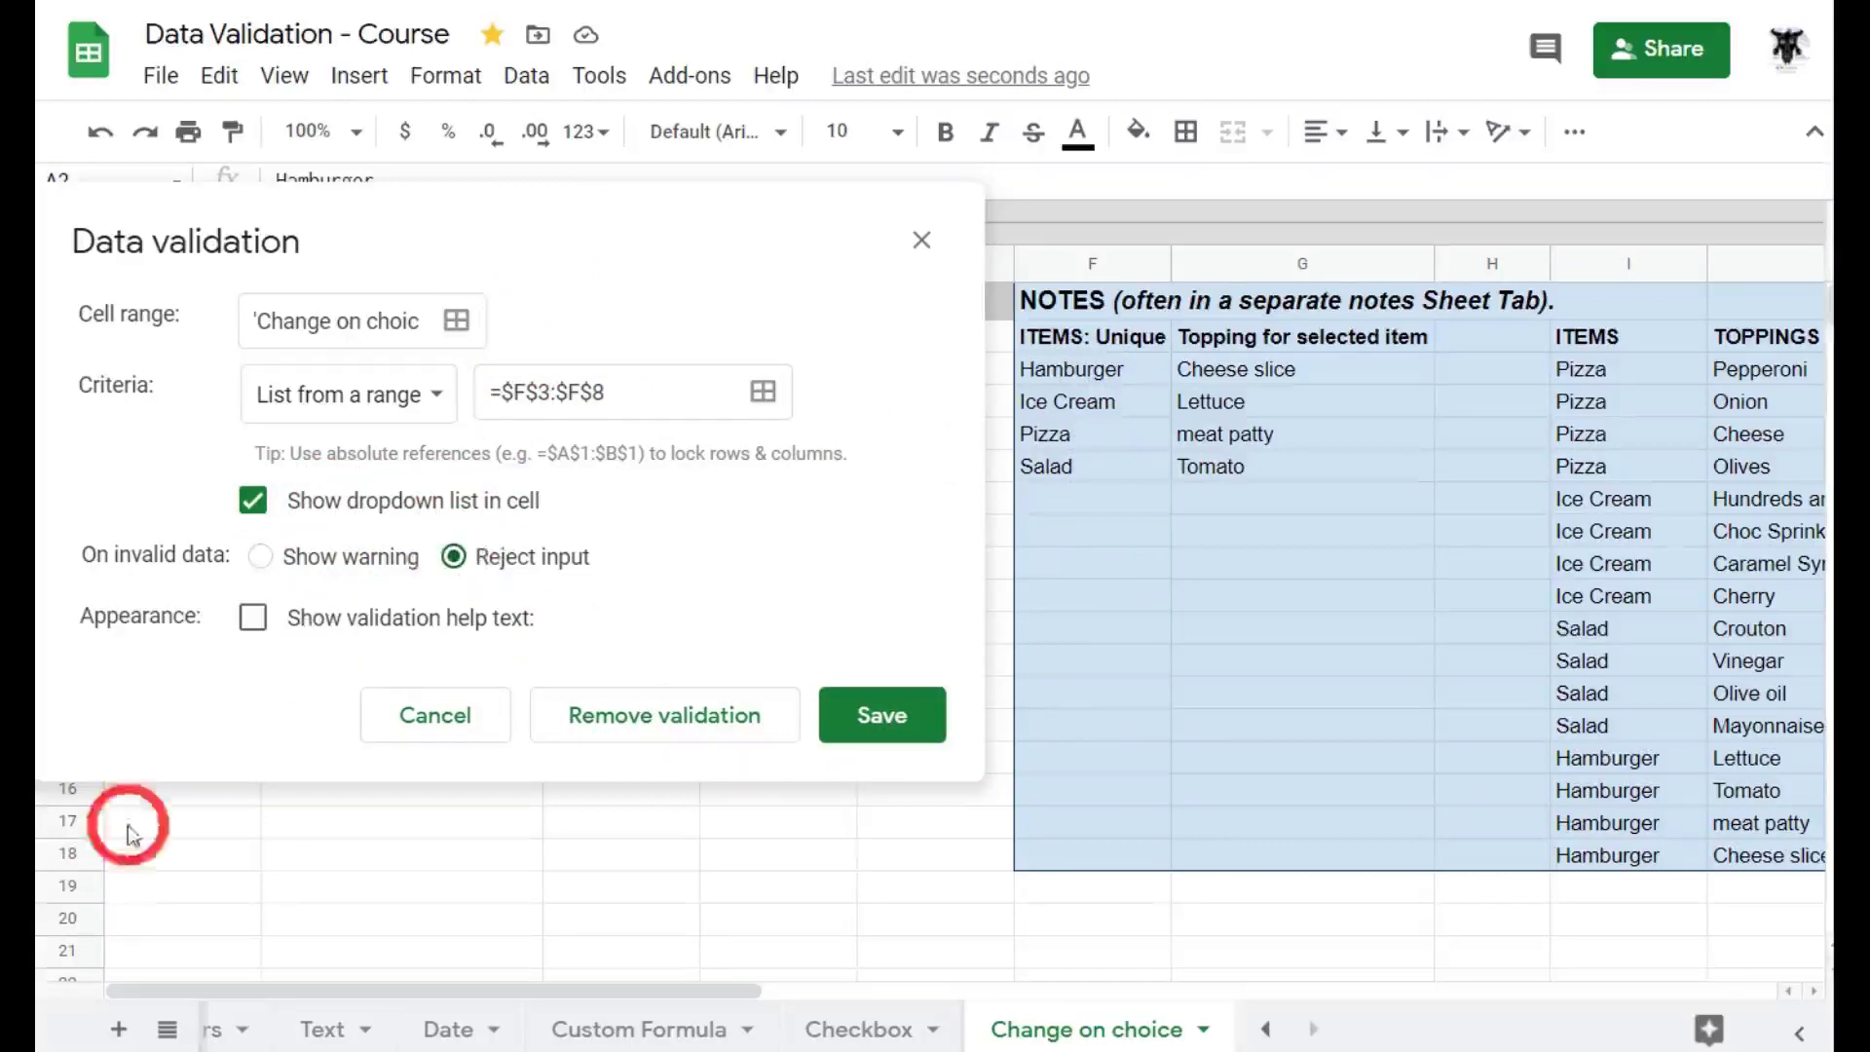
pyautogui.click(253, 619)
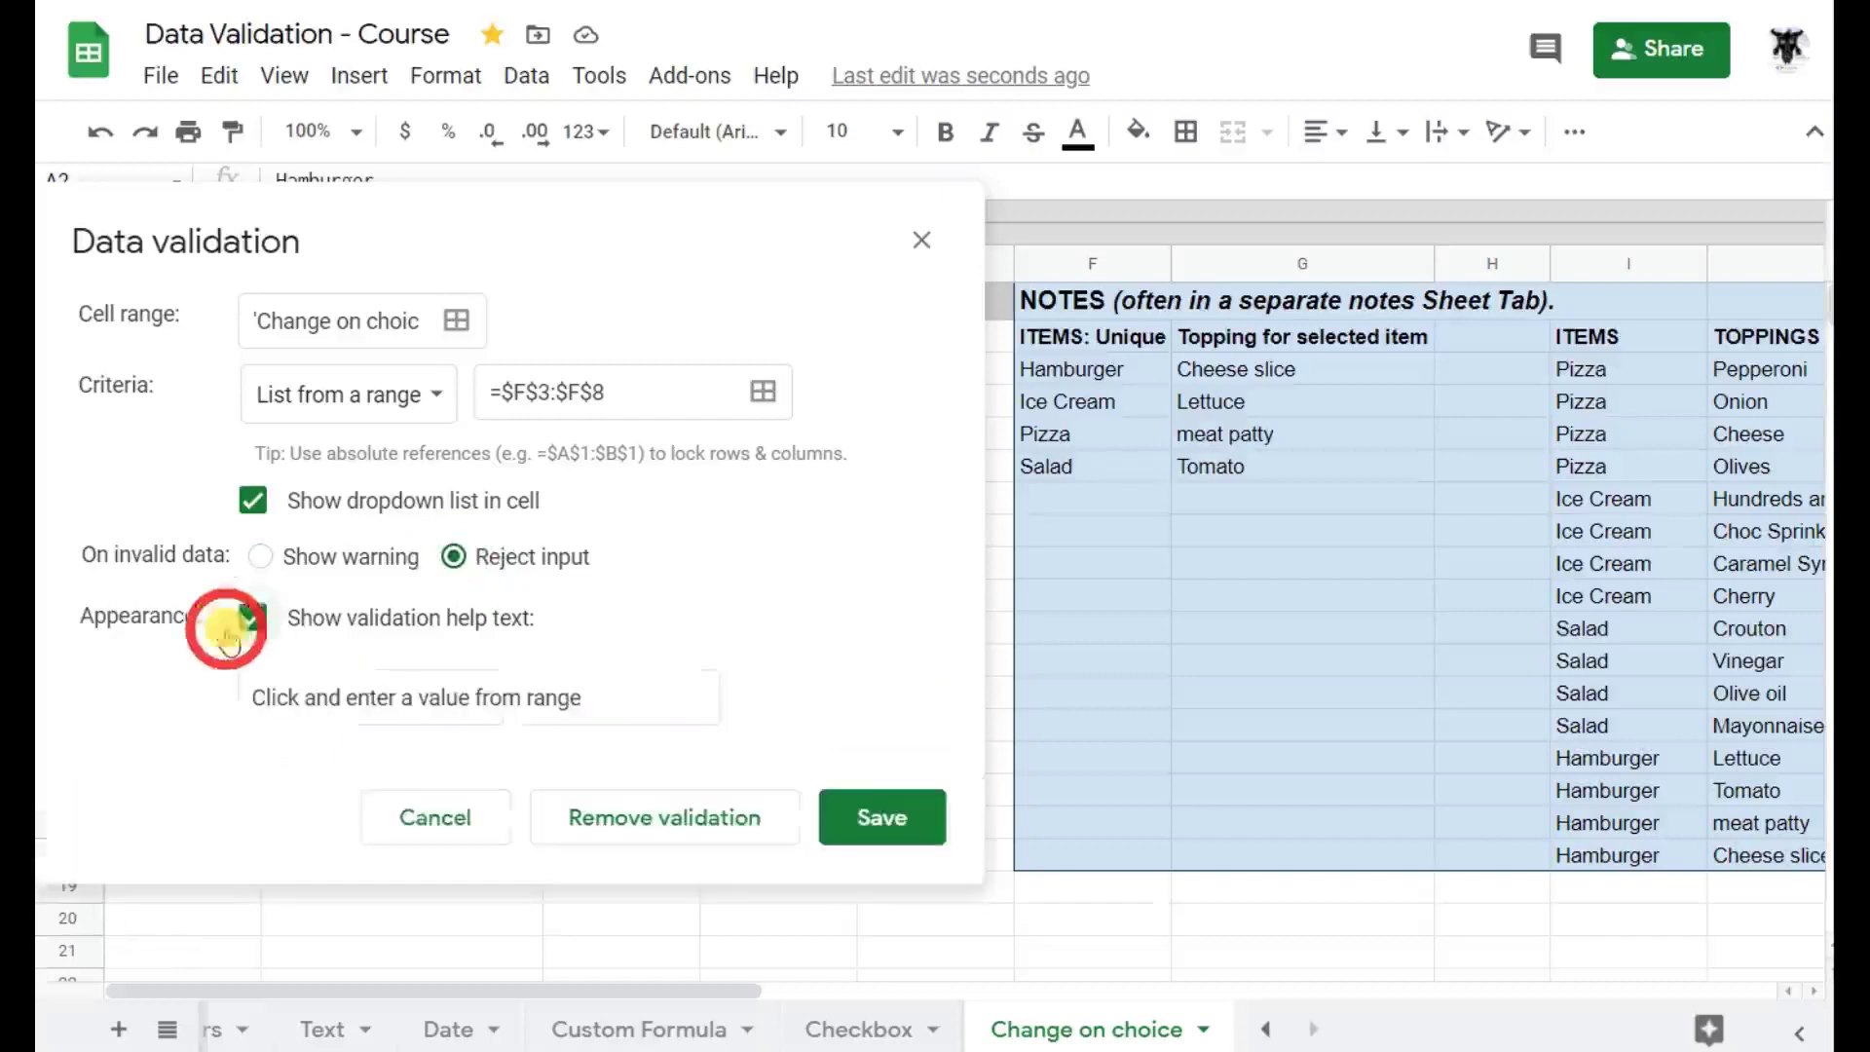
pyautogui.click(883, 813)
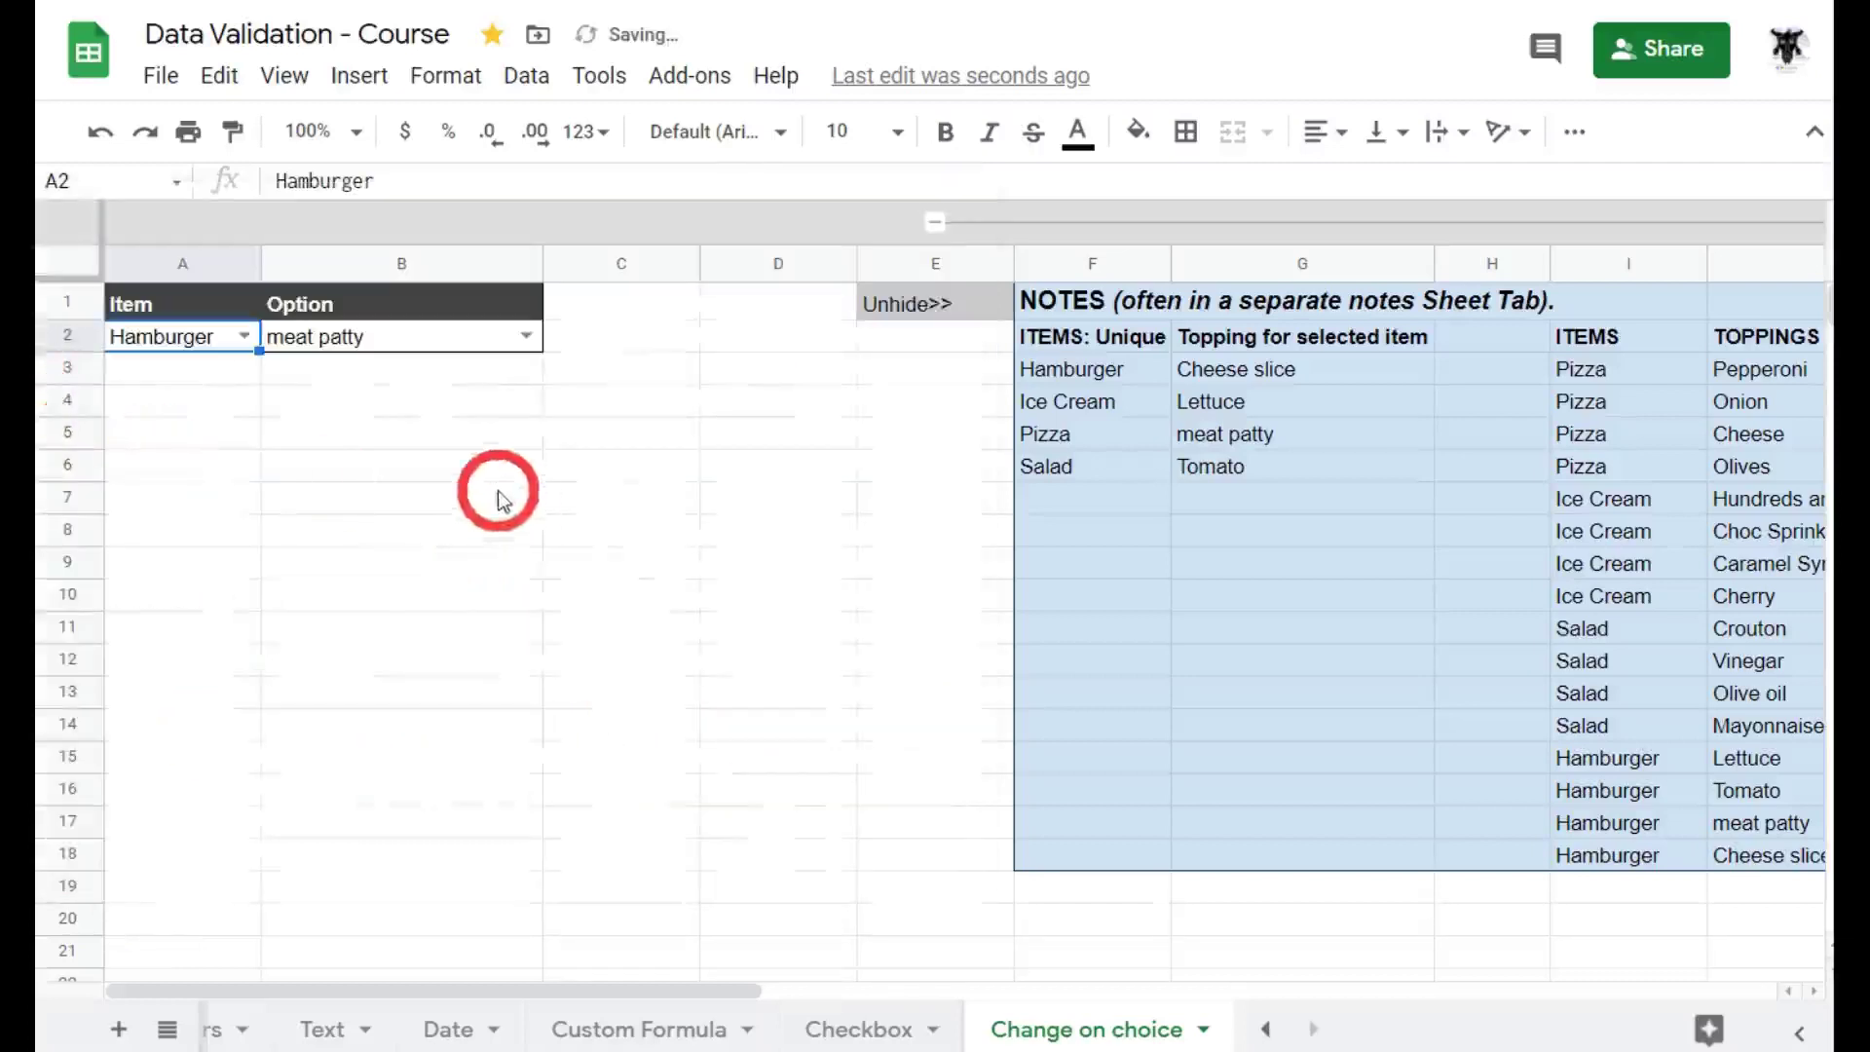
# Check A2's help text while keeping Hamburger, then select the topping results in column G.
pyautogui.click(247, 338)
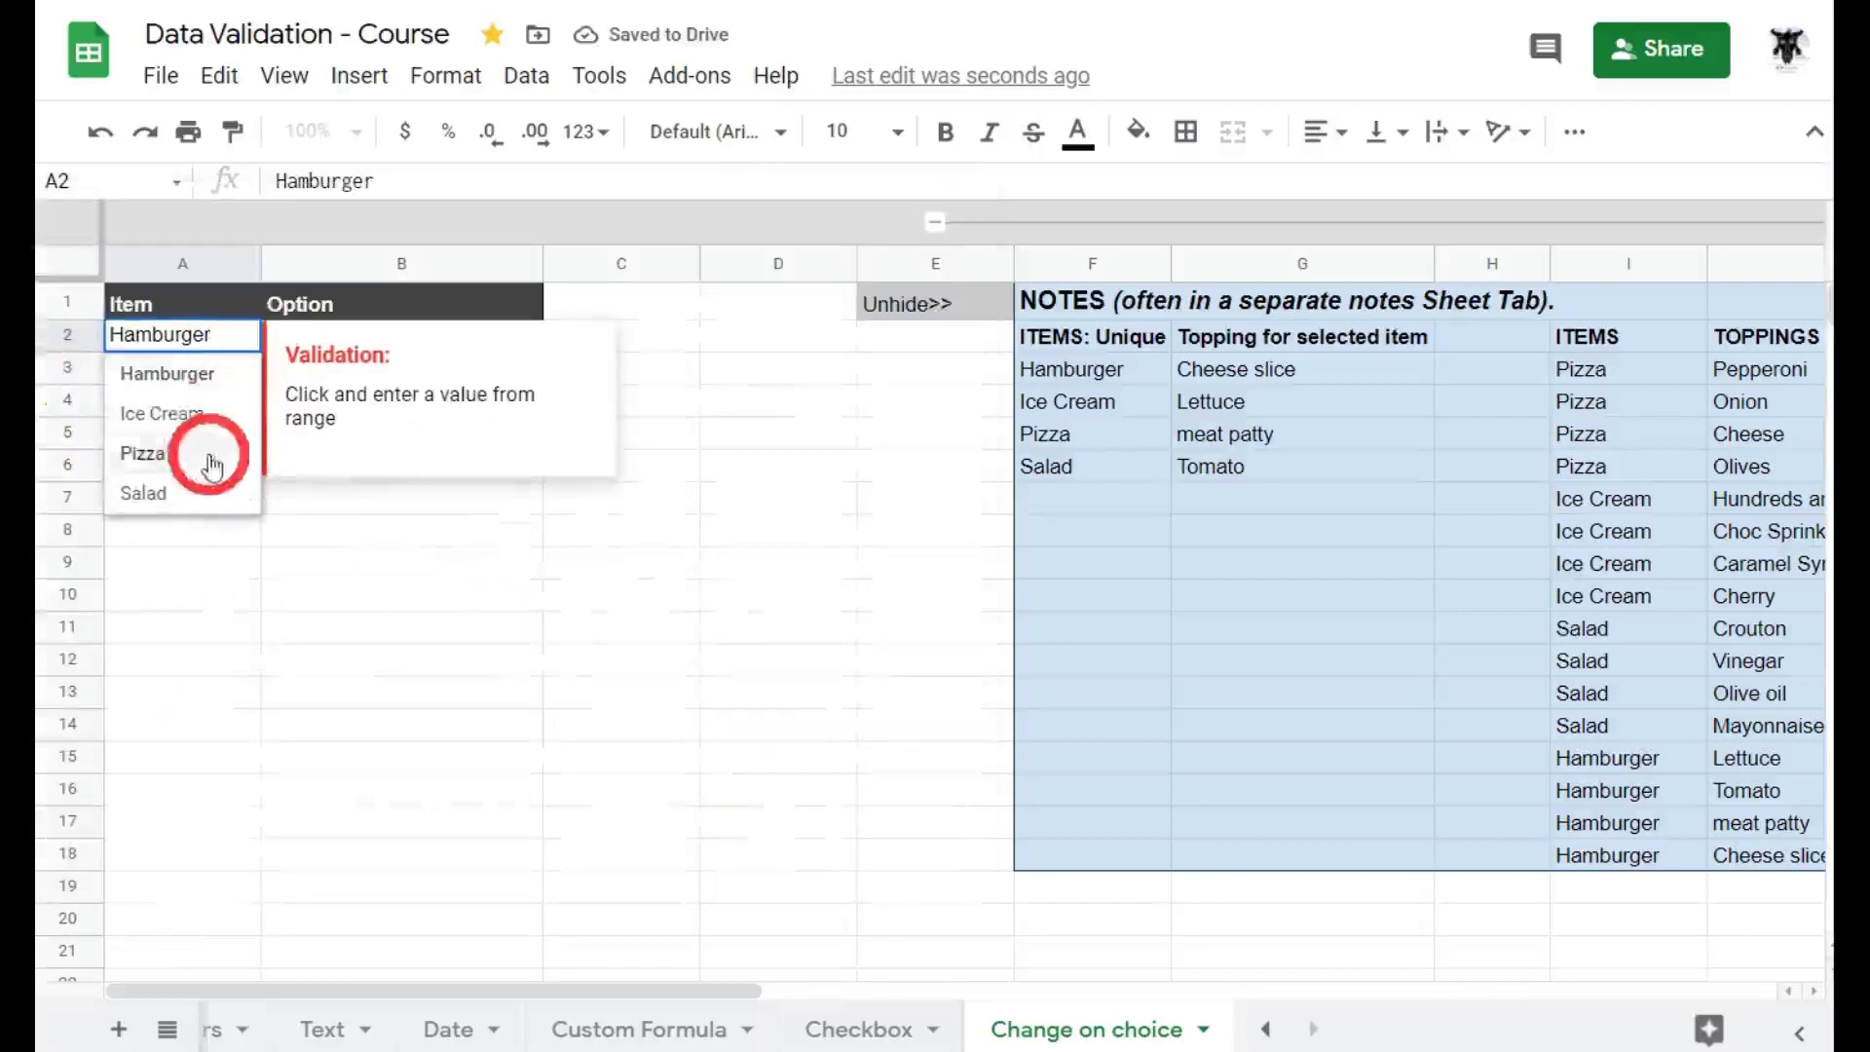
pyautogui.click(604, 628)
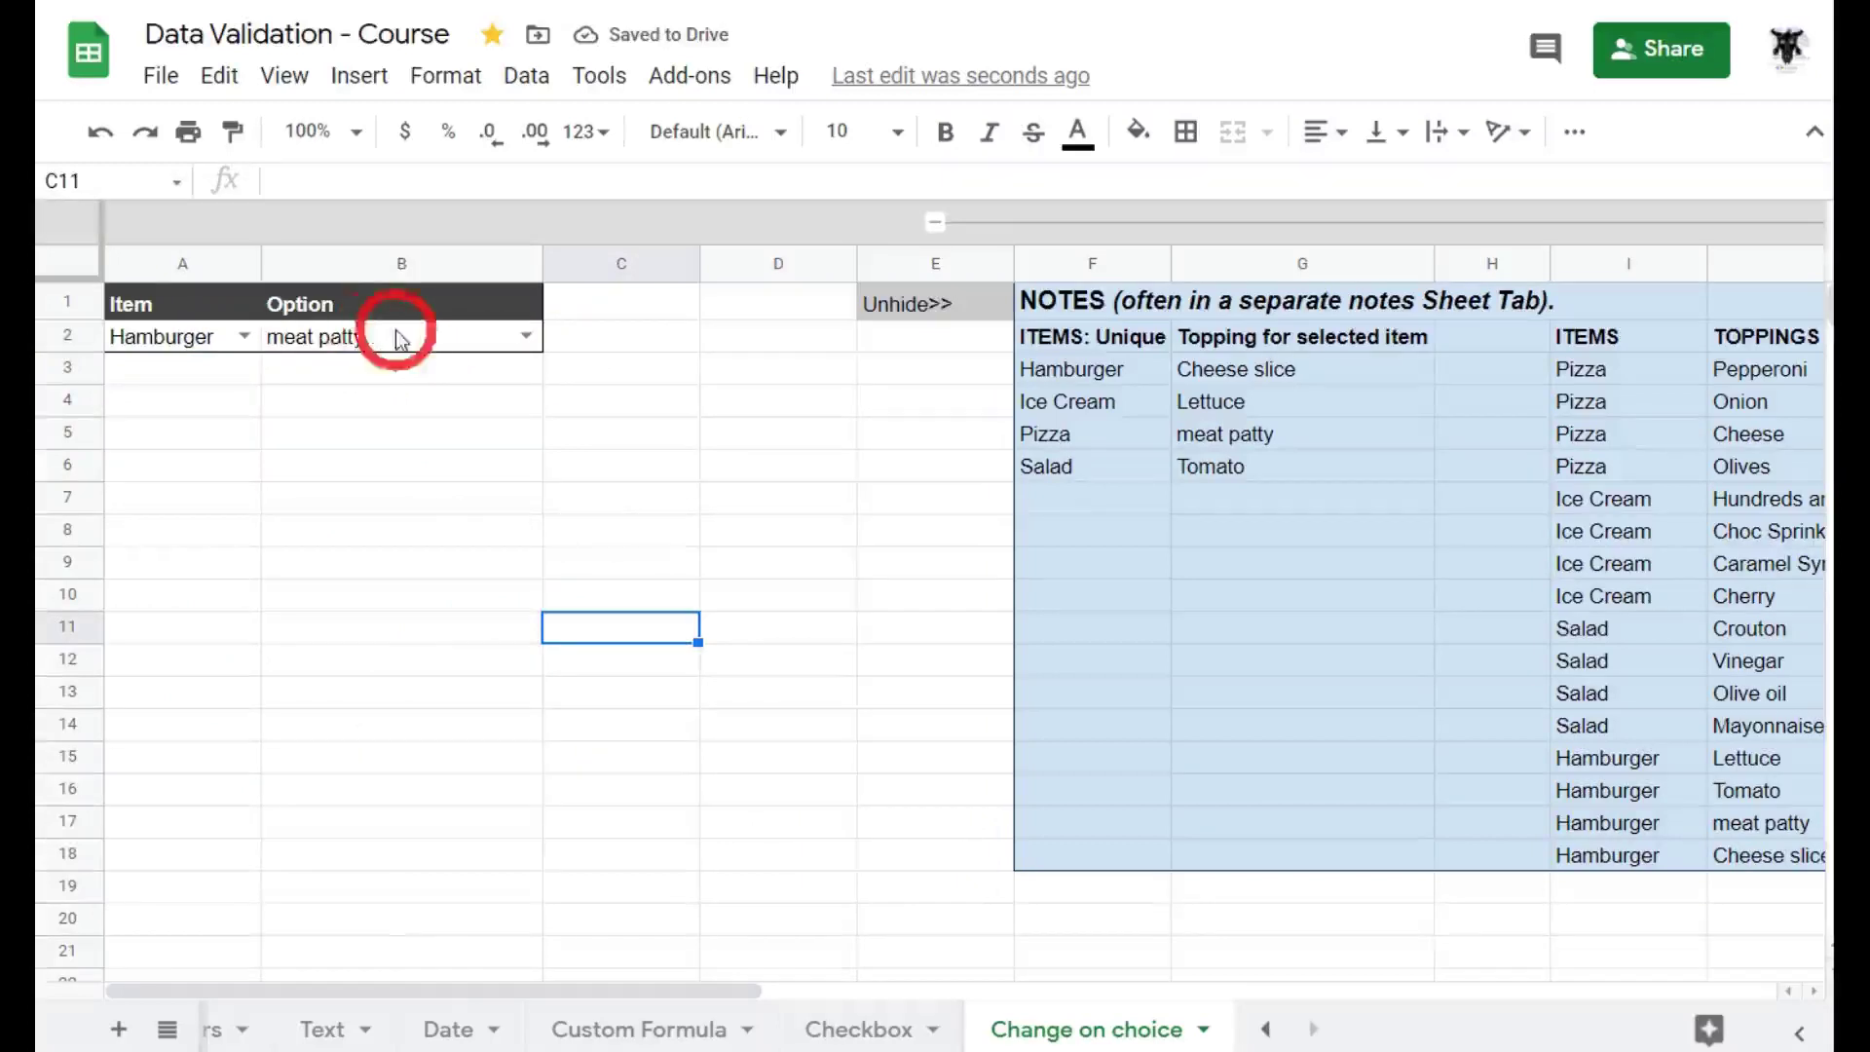
pyautogui.hscroll(5, 871, 511)
pyautogui.hscroll(-5, 872, 506)
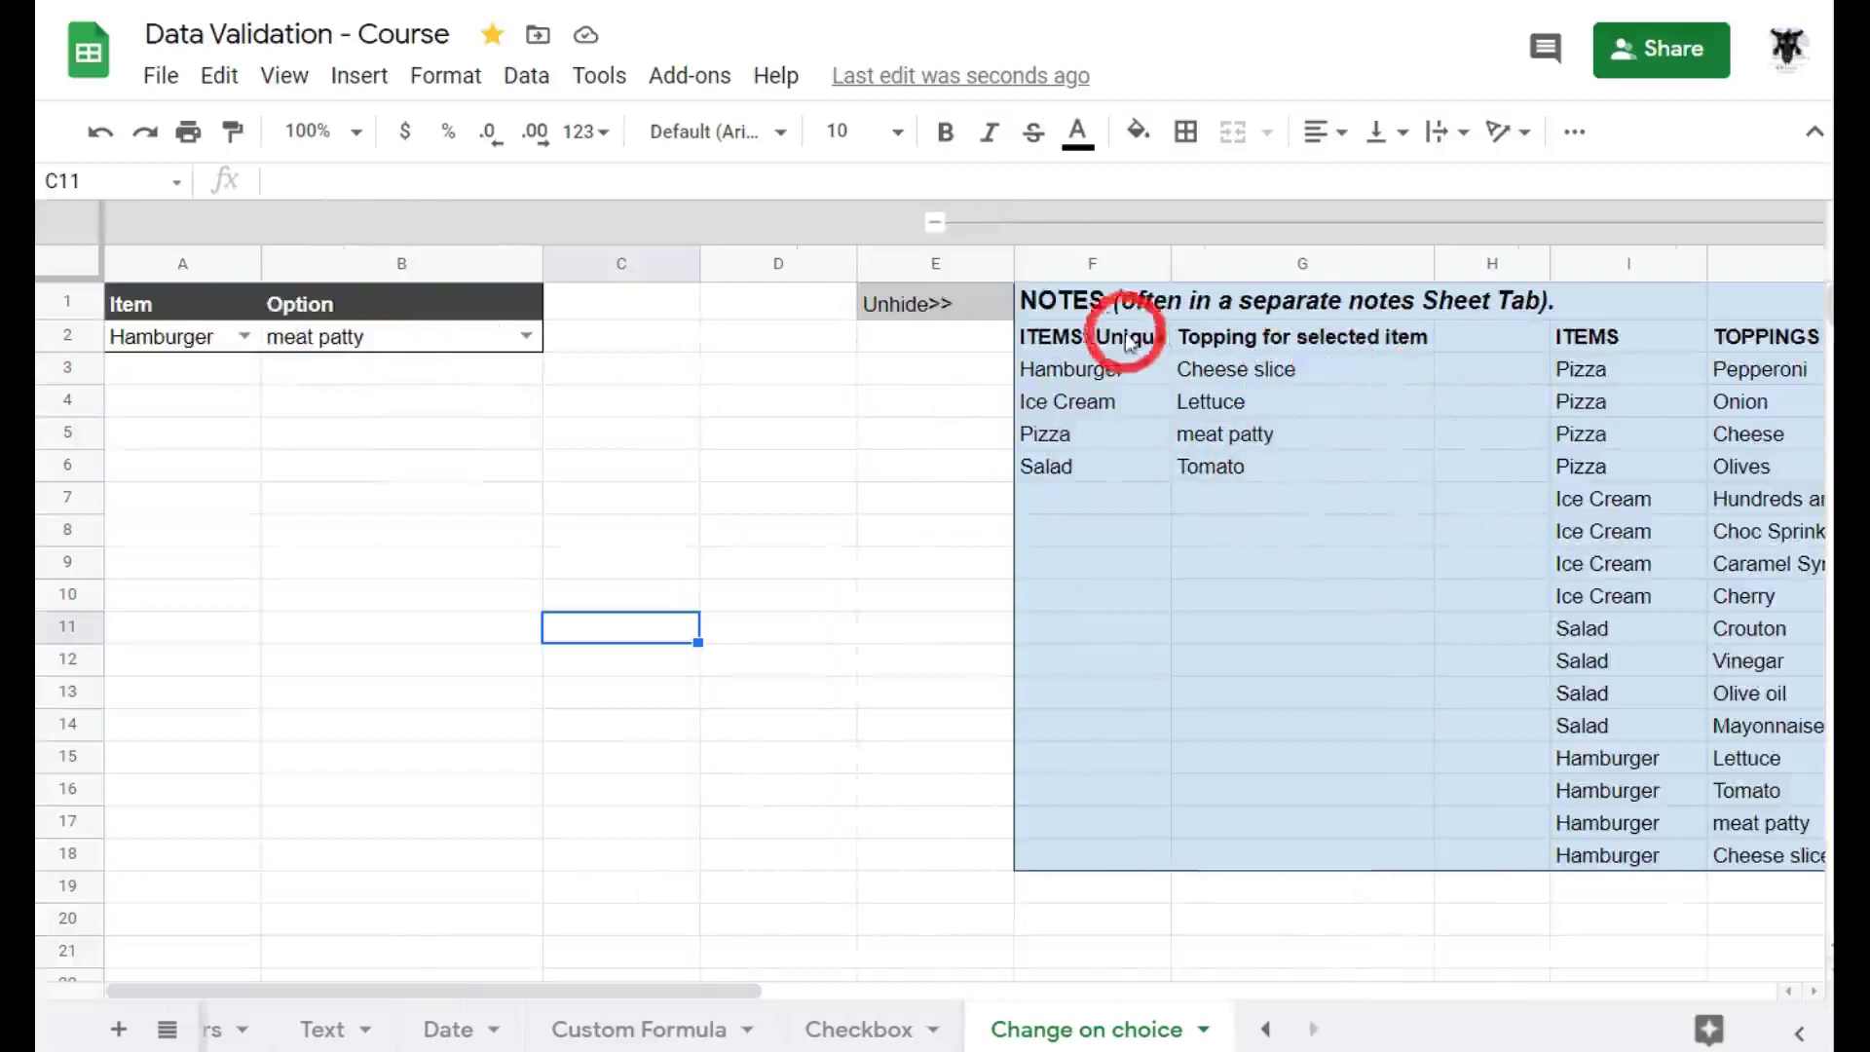
pyautogui.click(1321, 263)
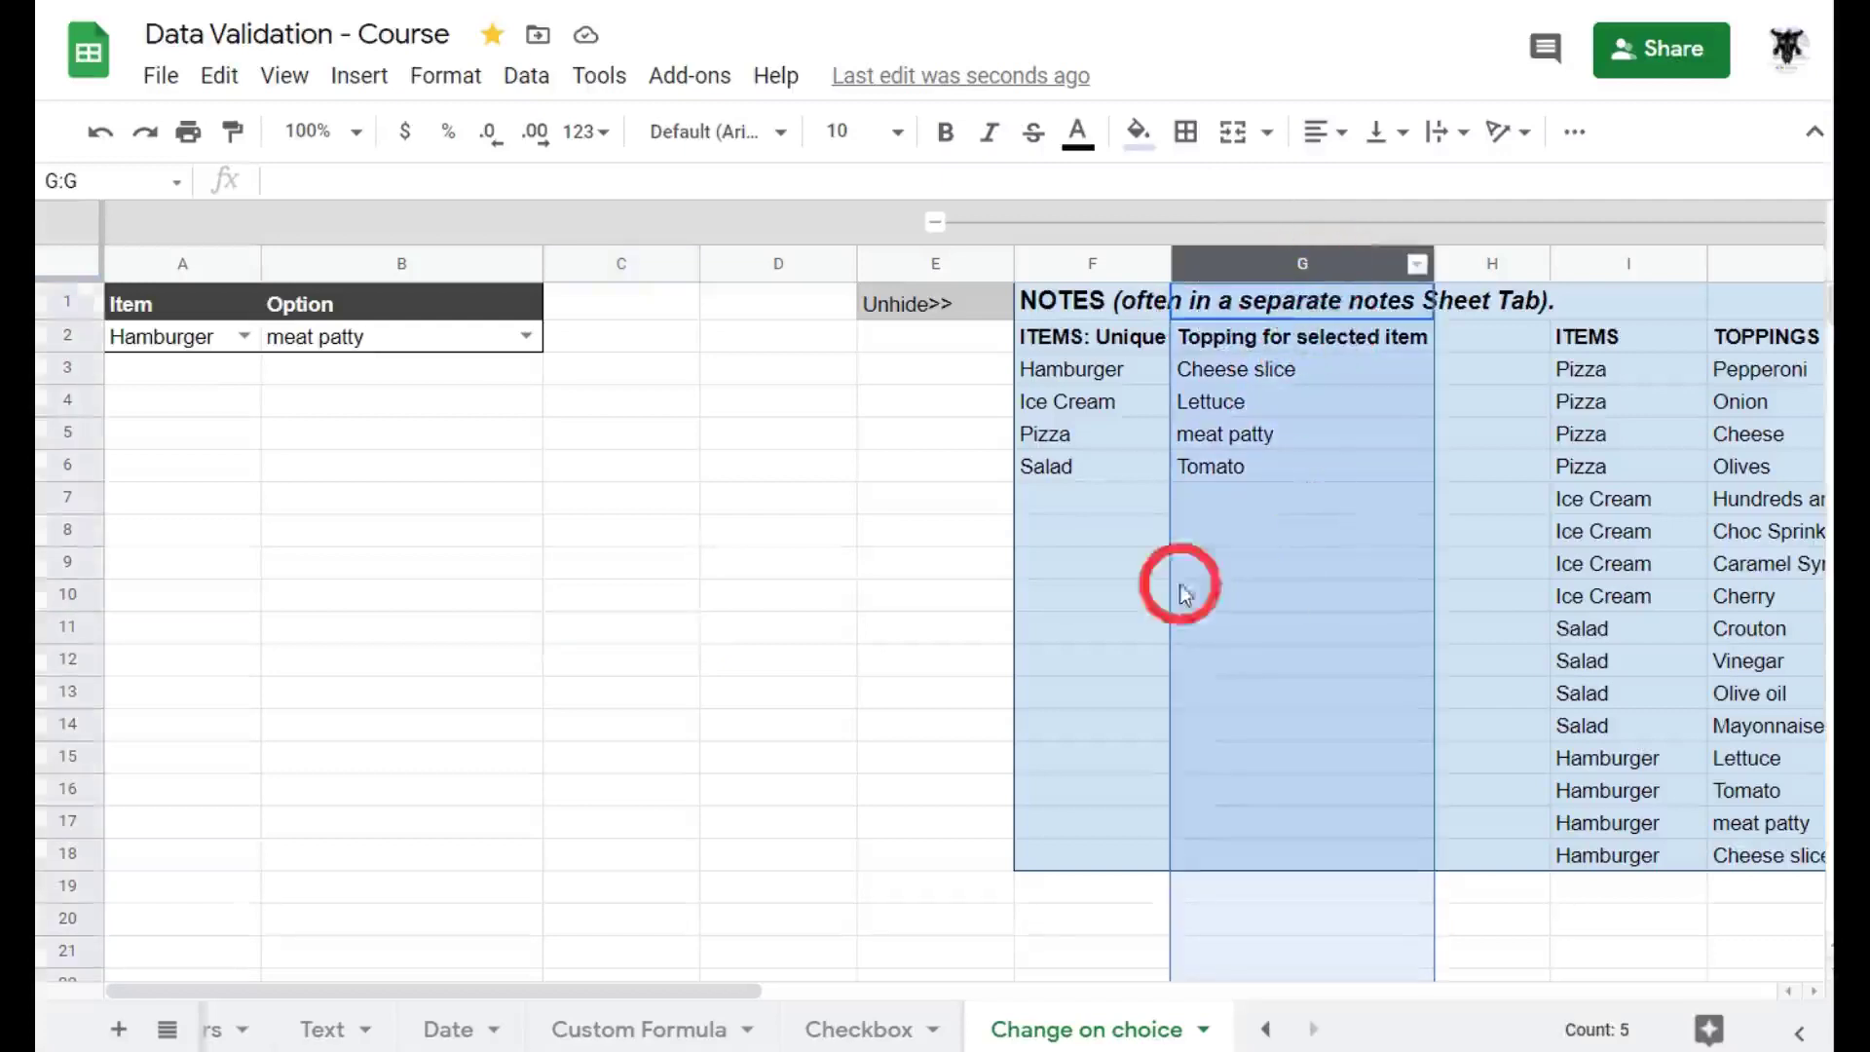
# Switch A2 through Ice Cream, Pizza and Salad, then inspect G3's FILTER formula.
pyautogui.click(242, 334)
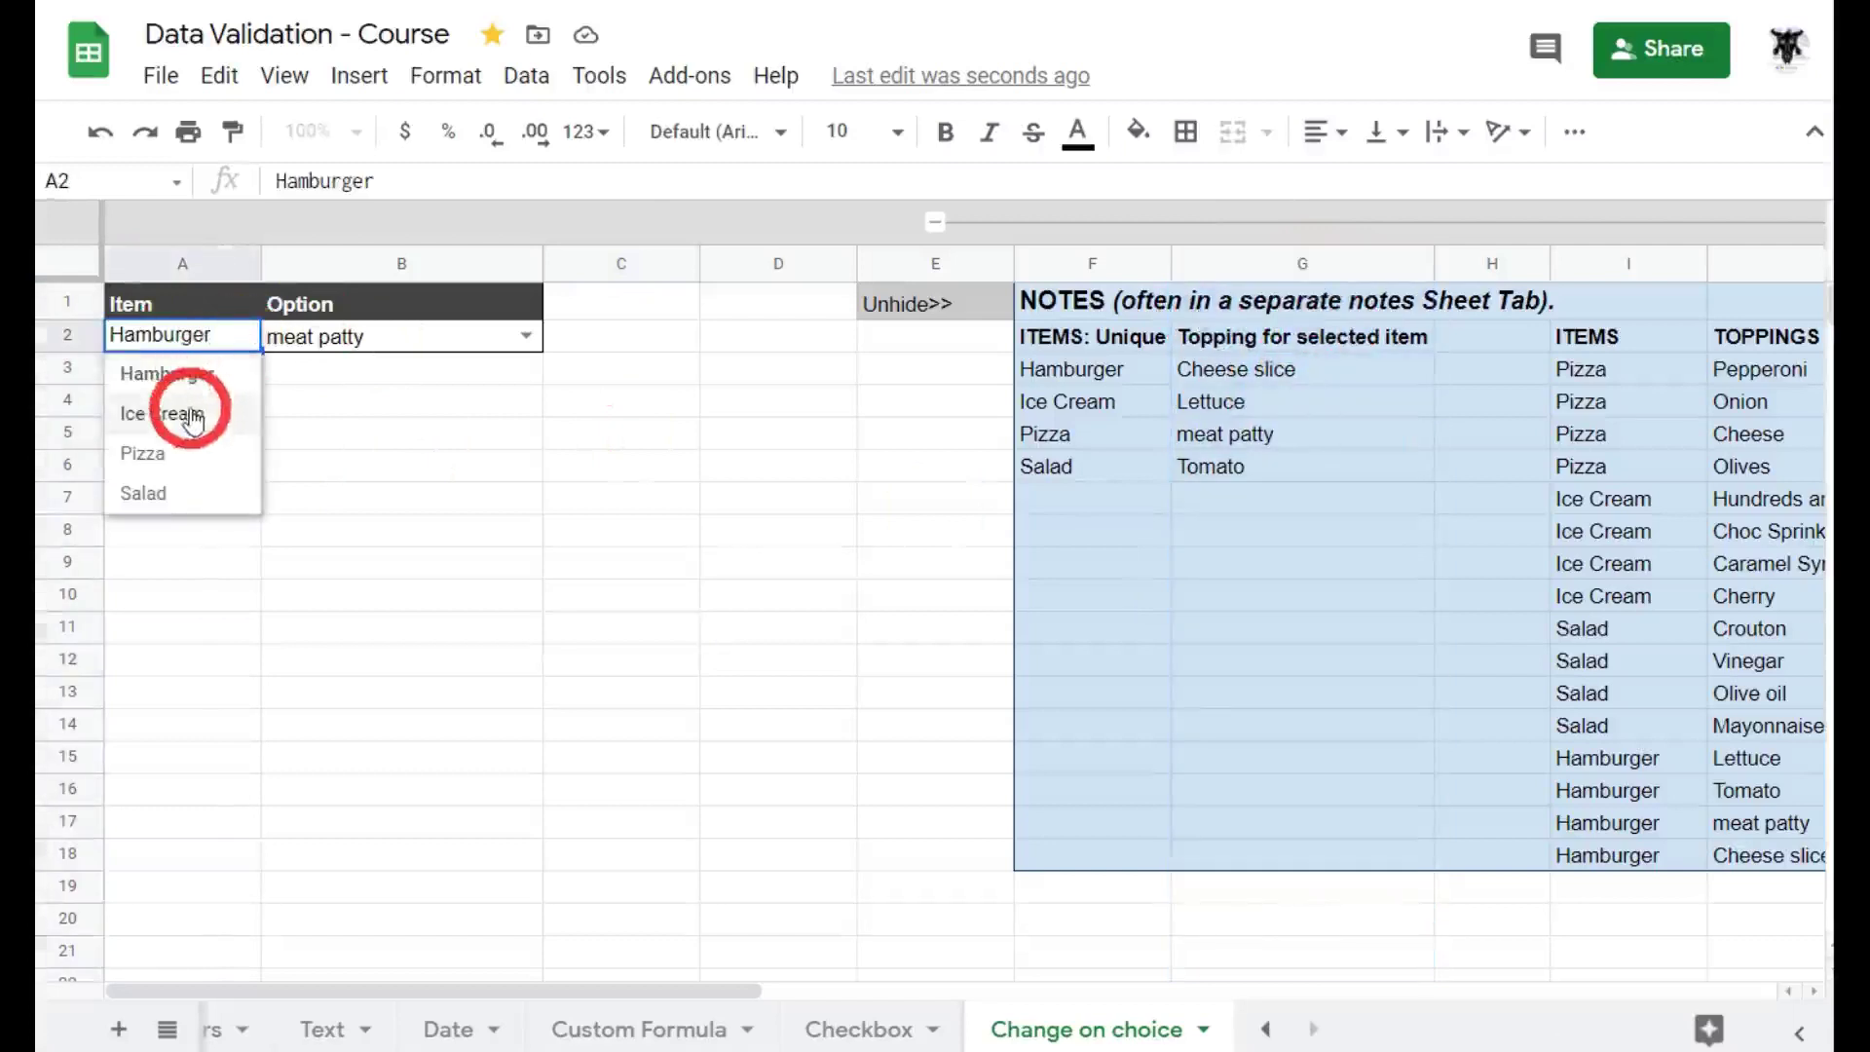
pyautogui.click(191, 415)
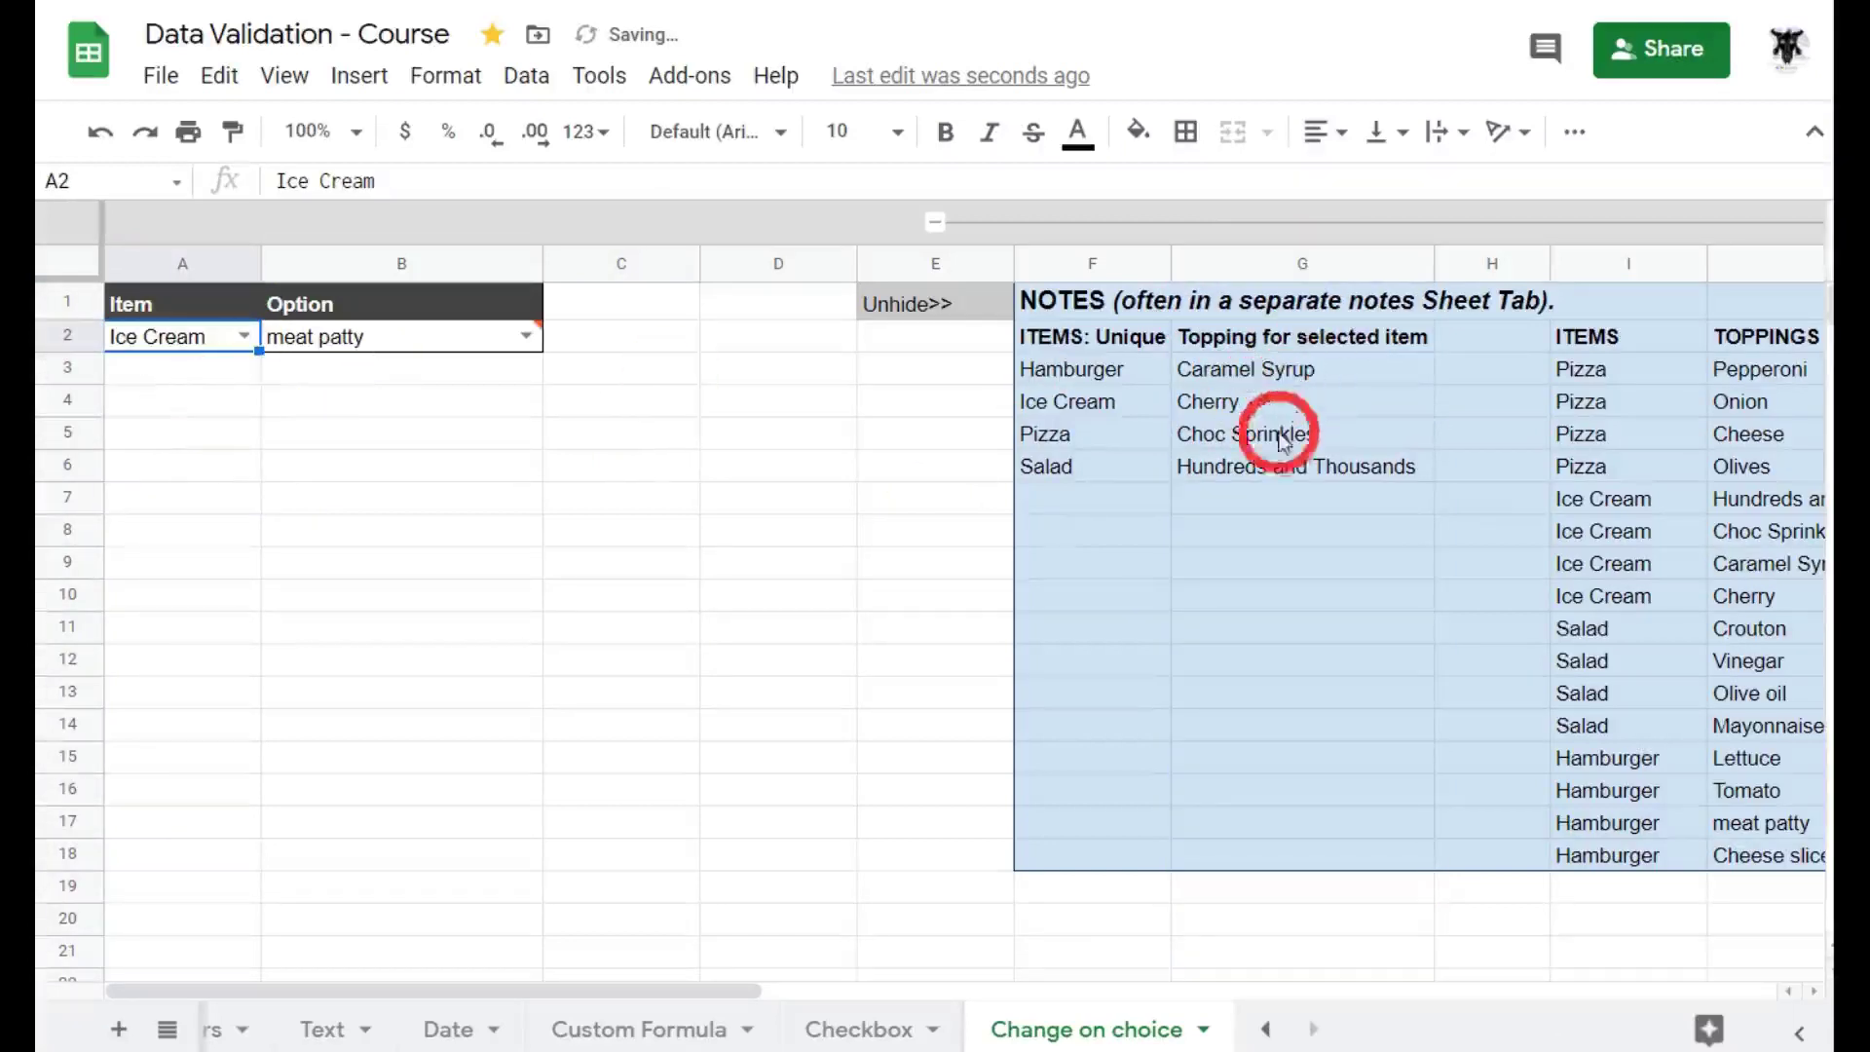
pyautogui.click(244, 336)
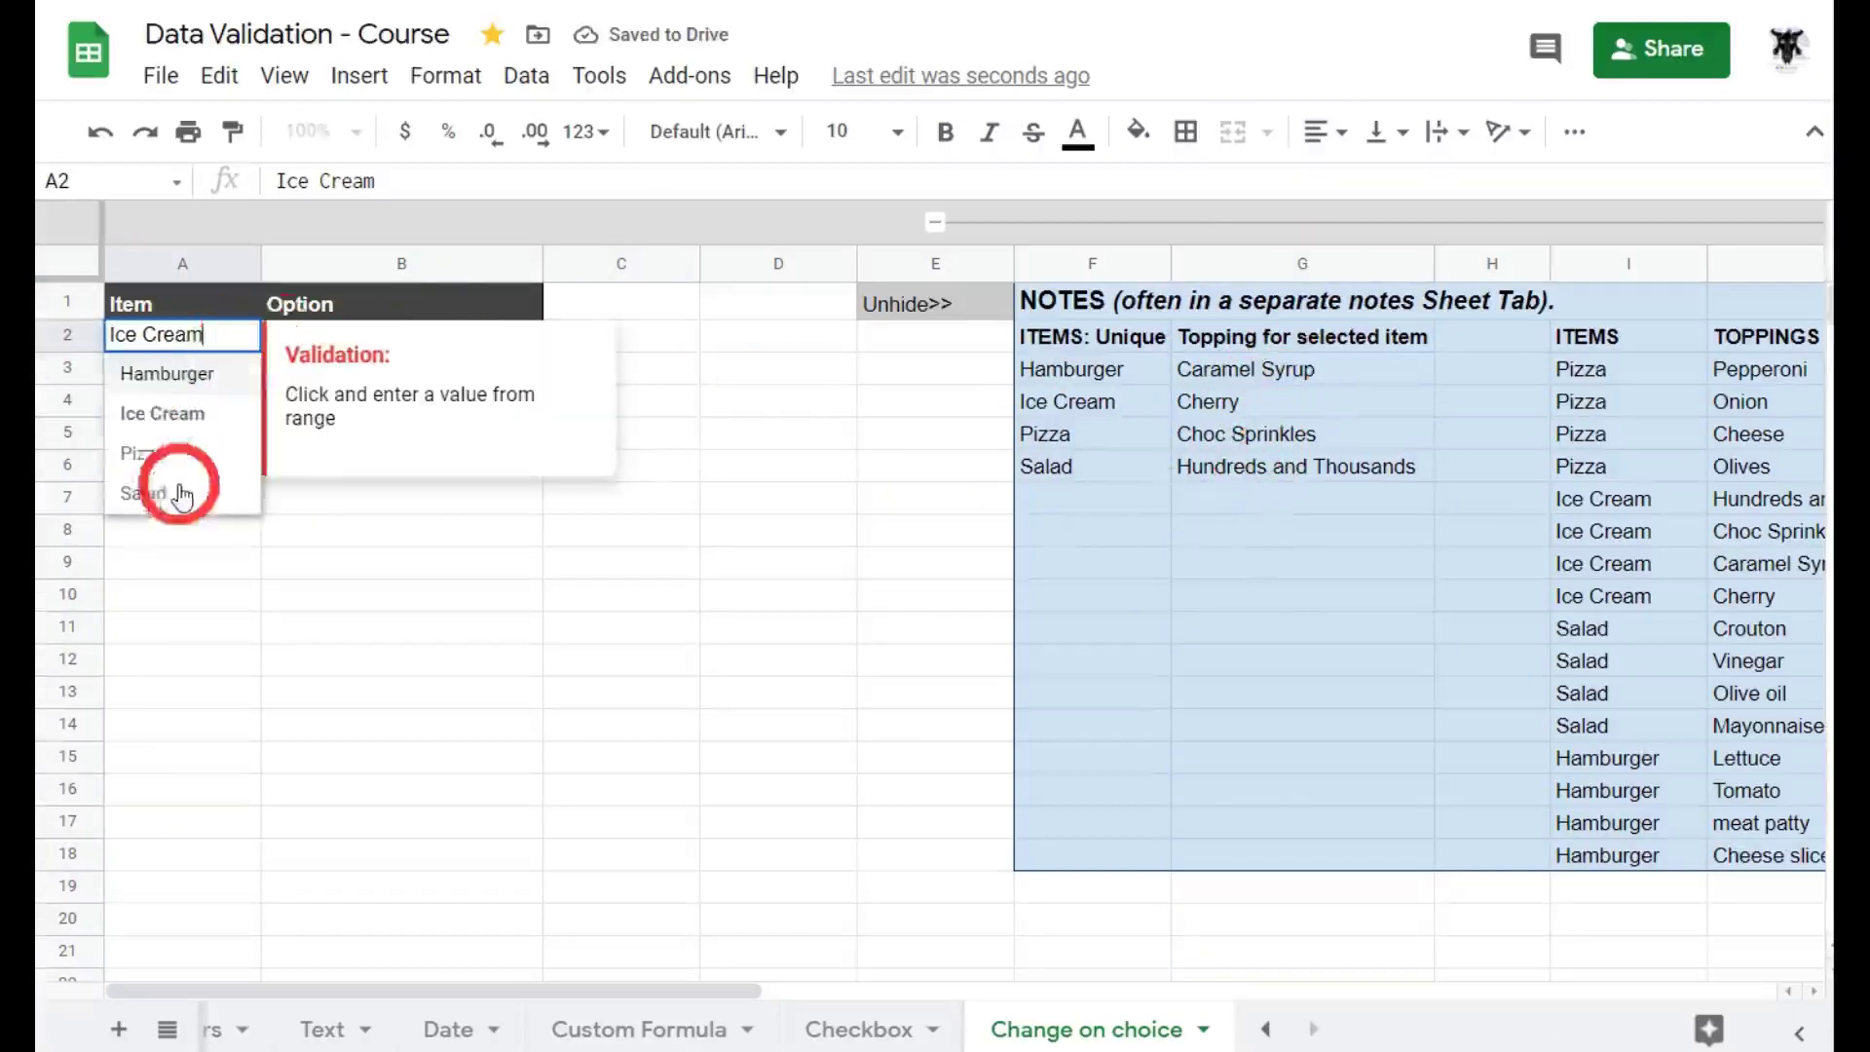
pyautogui.click(156, 452)
pyautogui.click(242, 339)
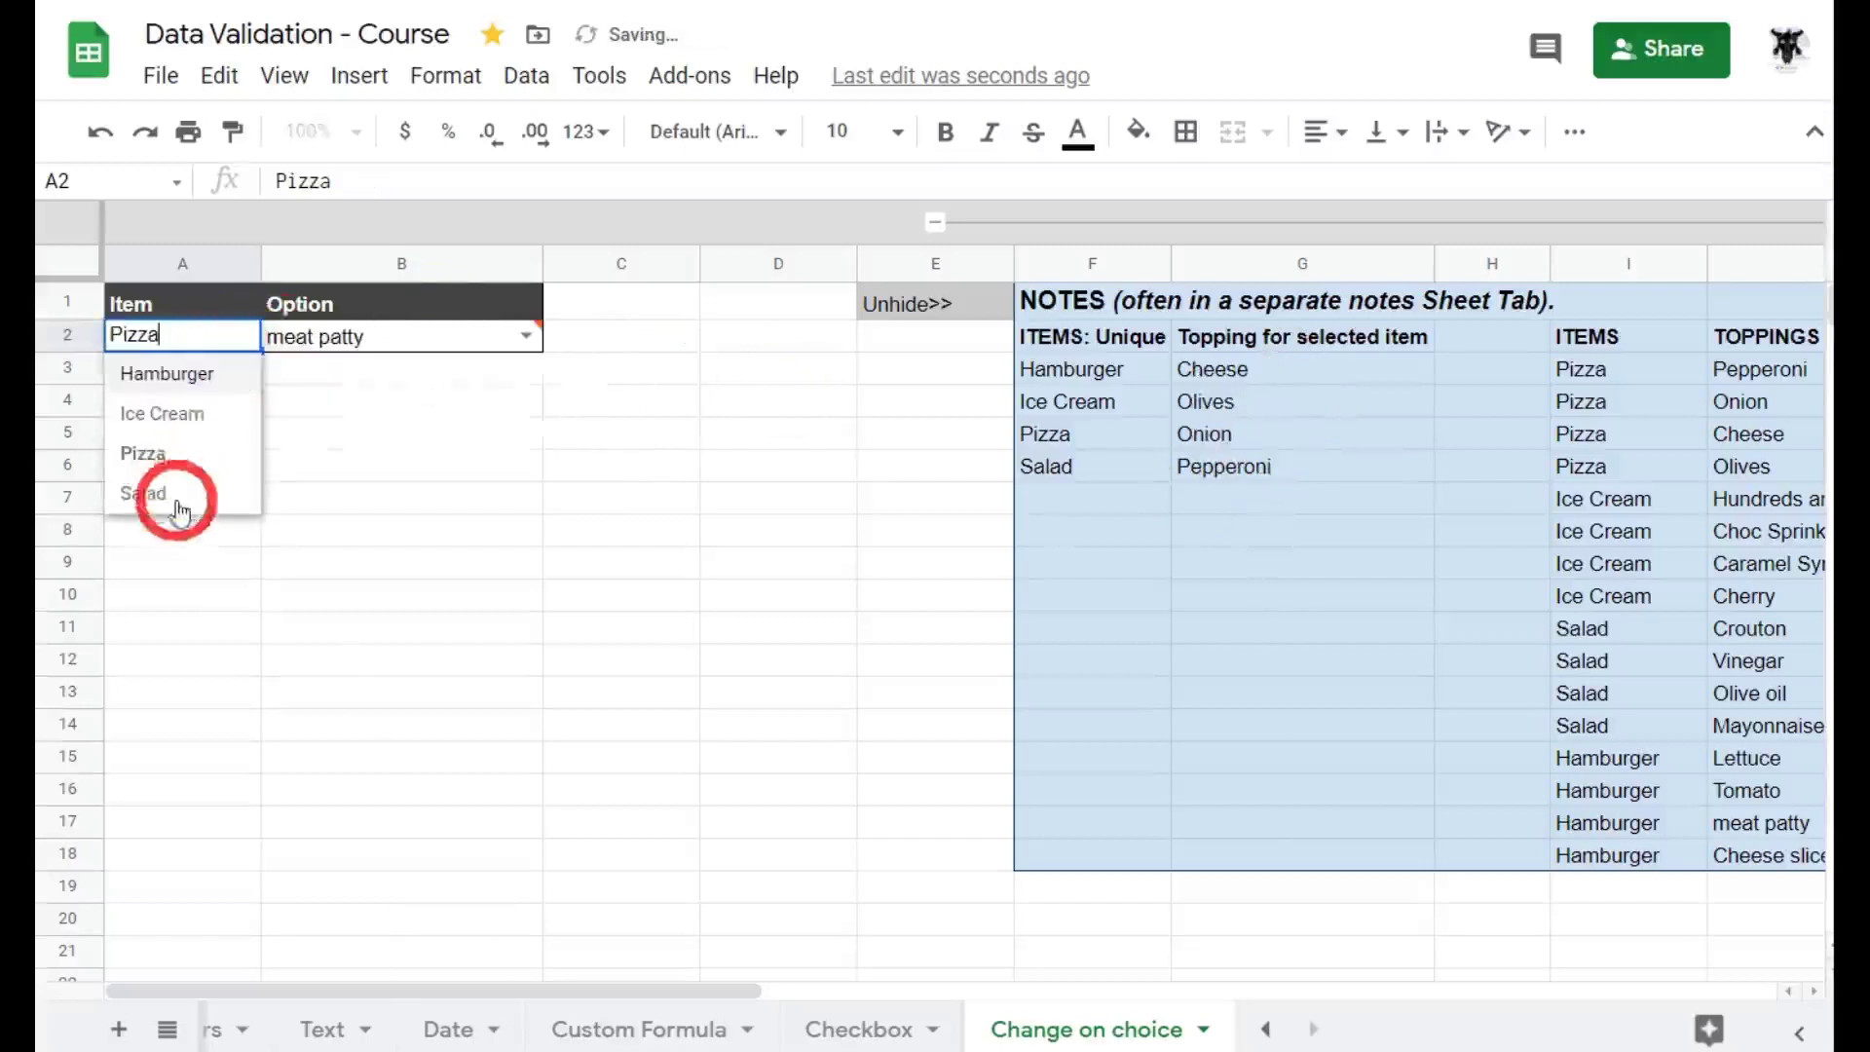
pyautogui.click(167, 495)
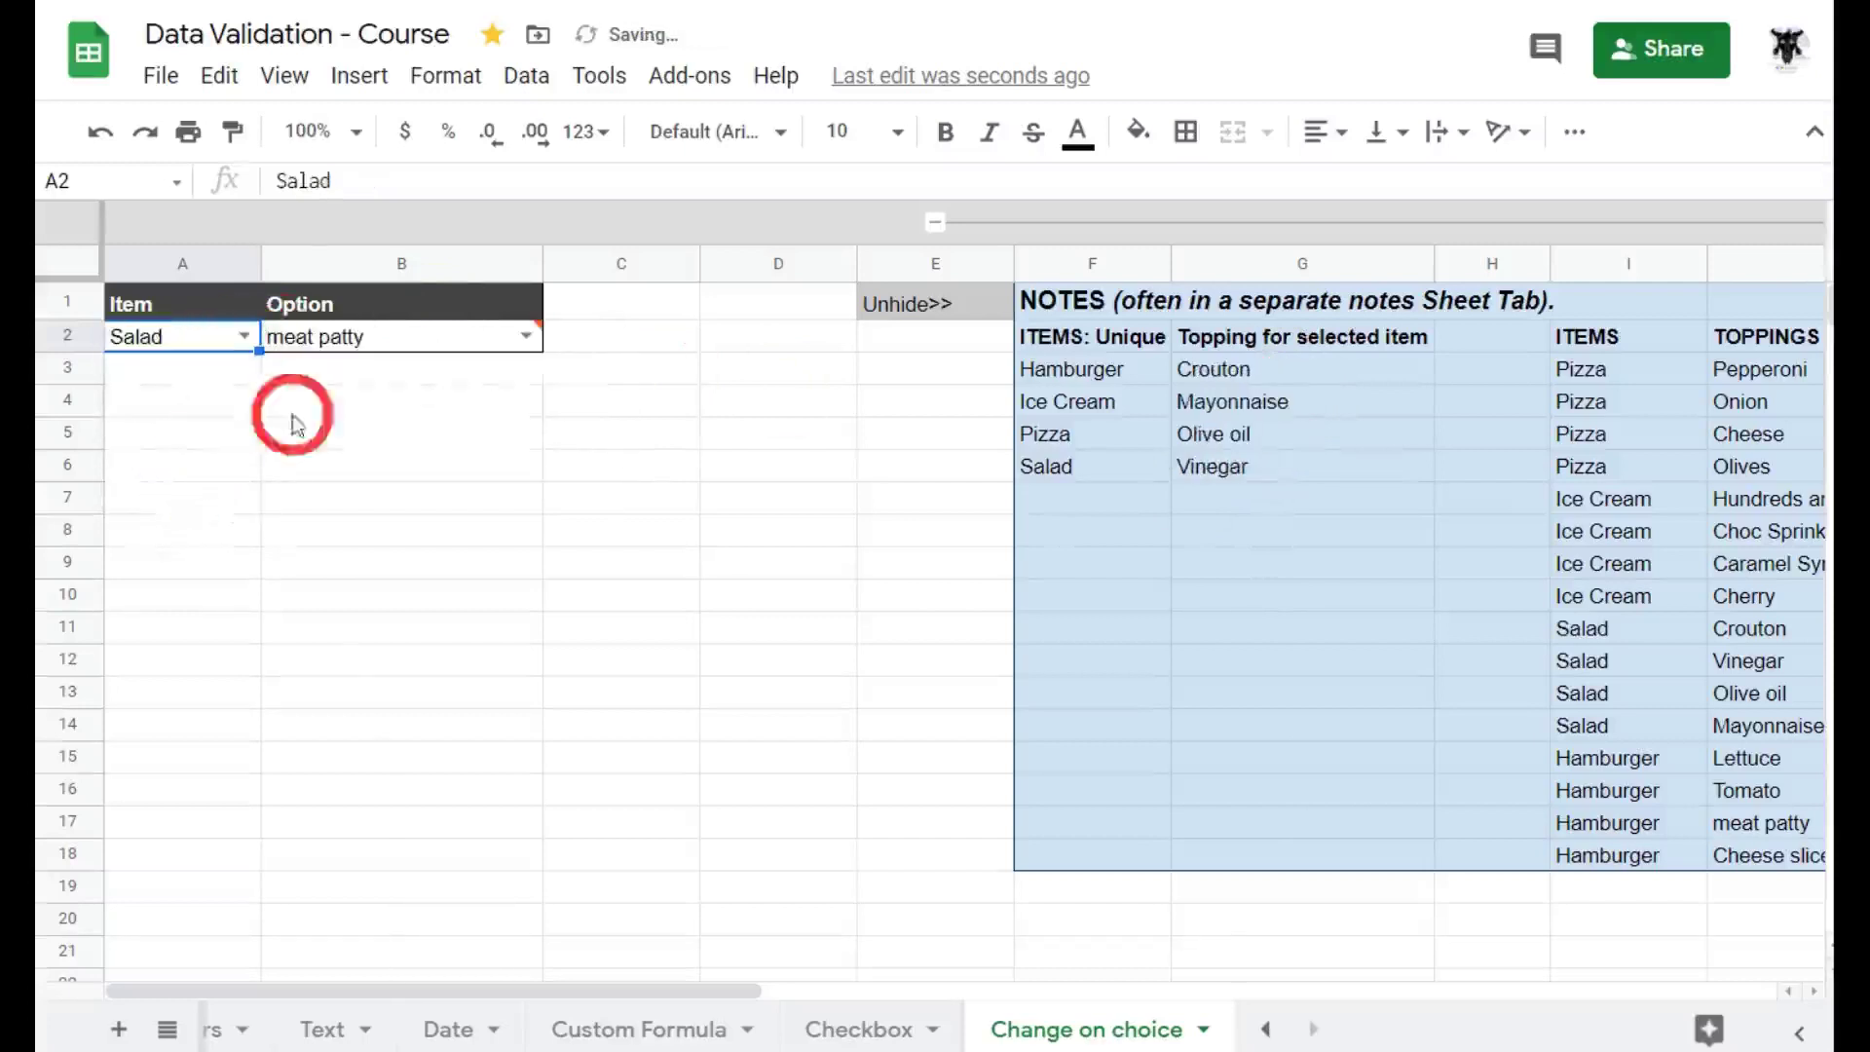
pyautogui.click(1301, 548)
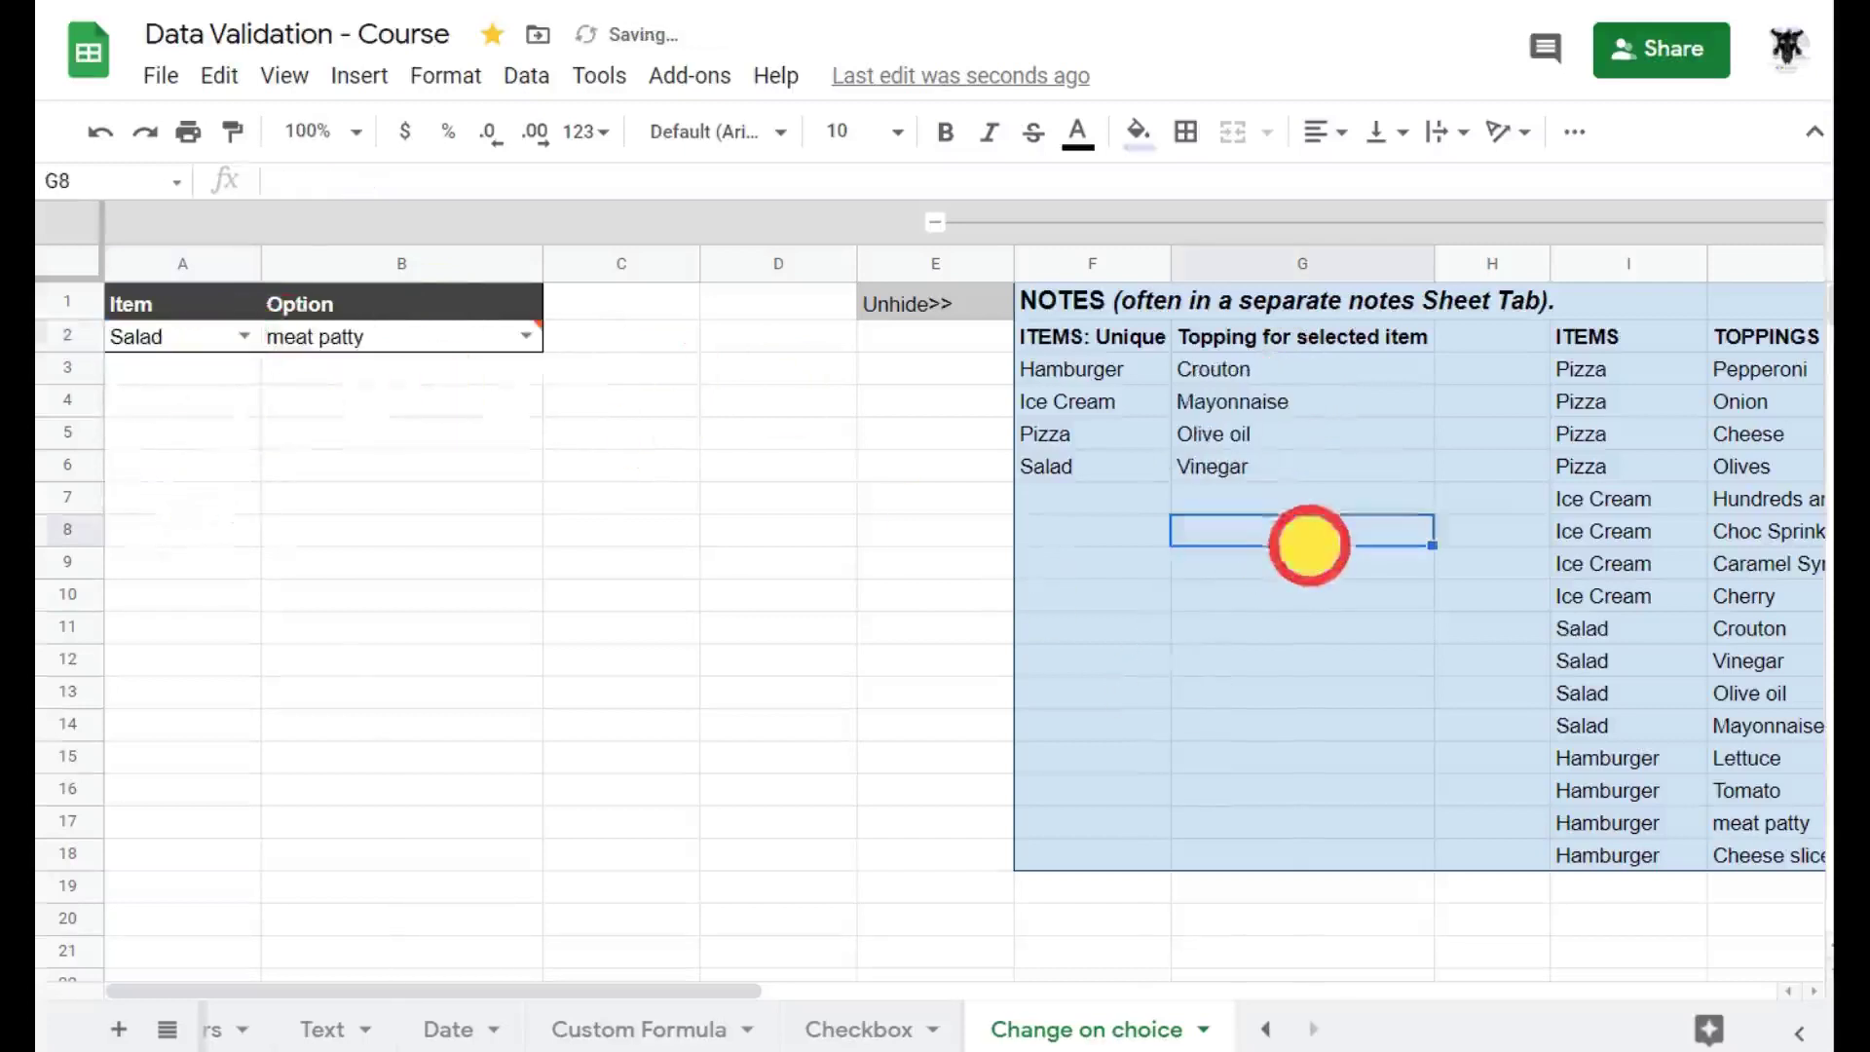
pyautogui.click(1293, 380)
pyautogui.hscroll(5, 848, 331)
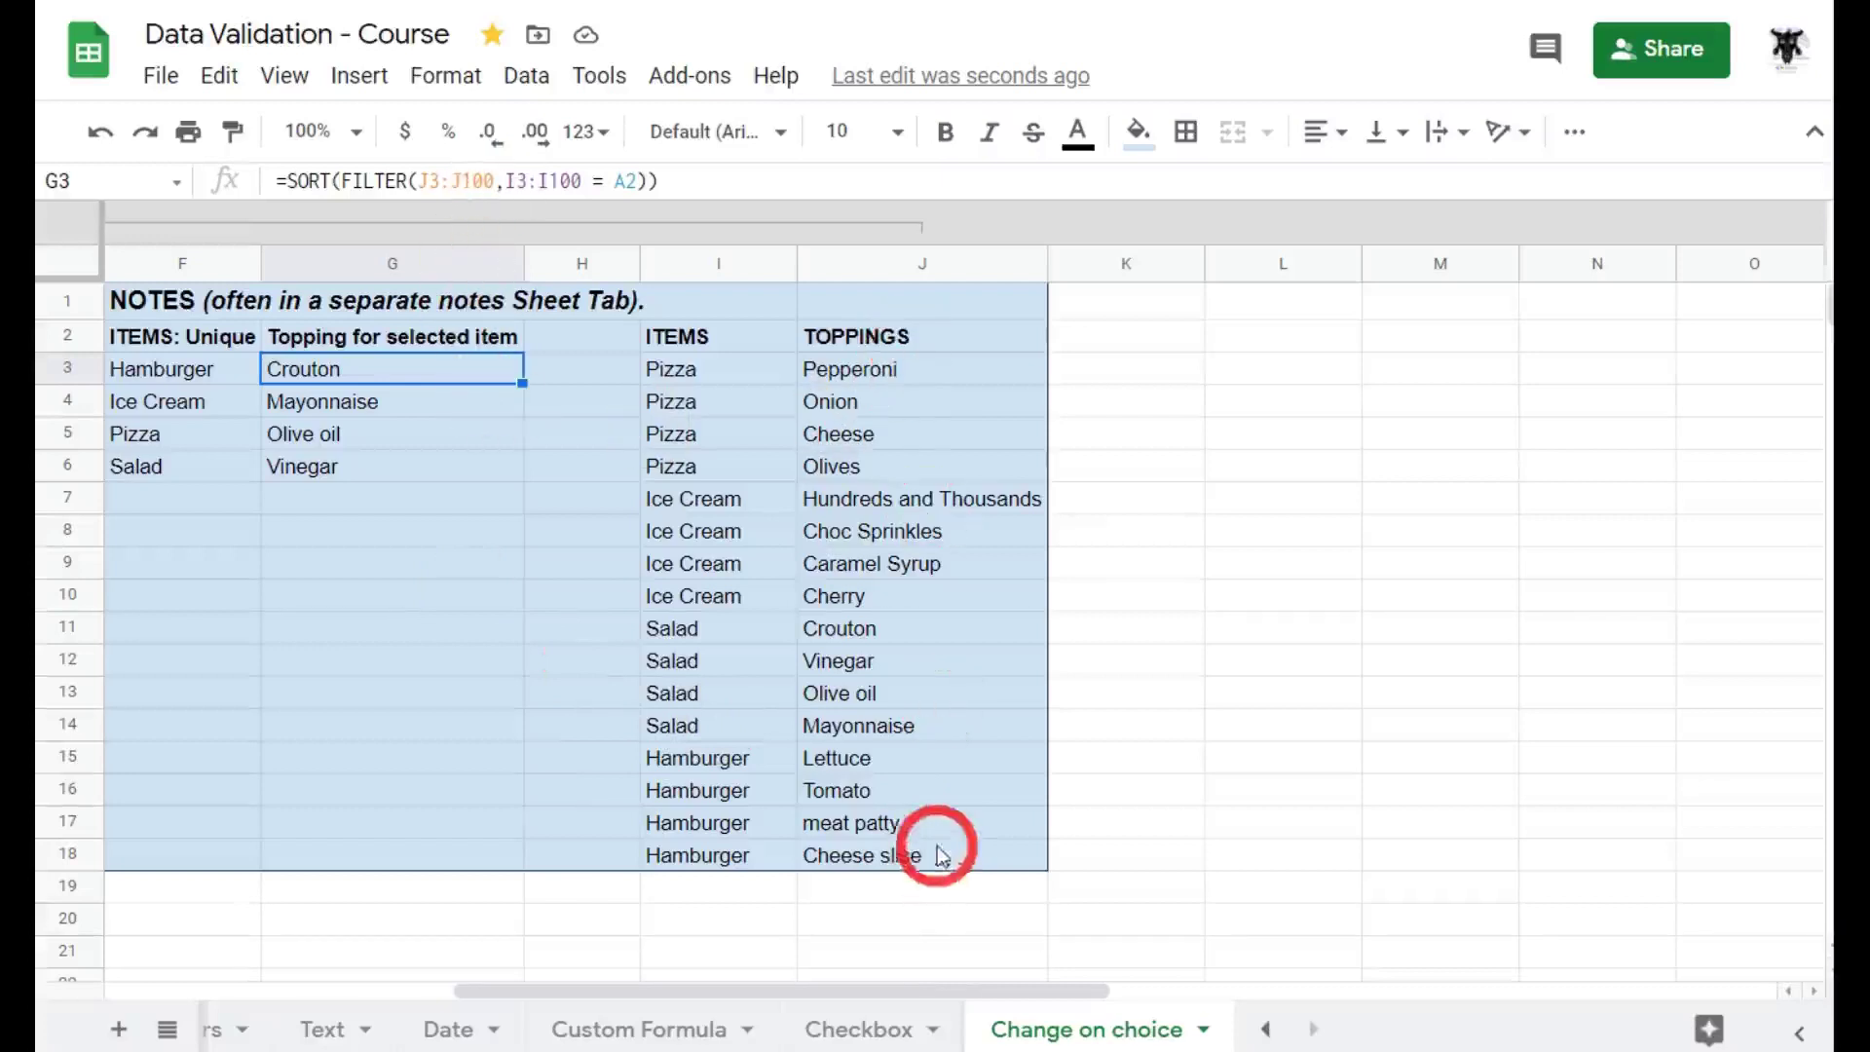
pyautogui.moveTo(493, 180); pyautogui.dragTo(415, 180)
pyautogui.click(989, 377)
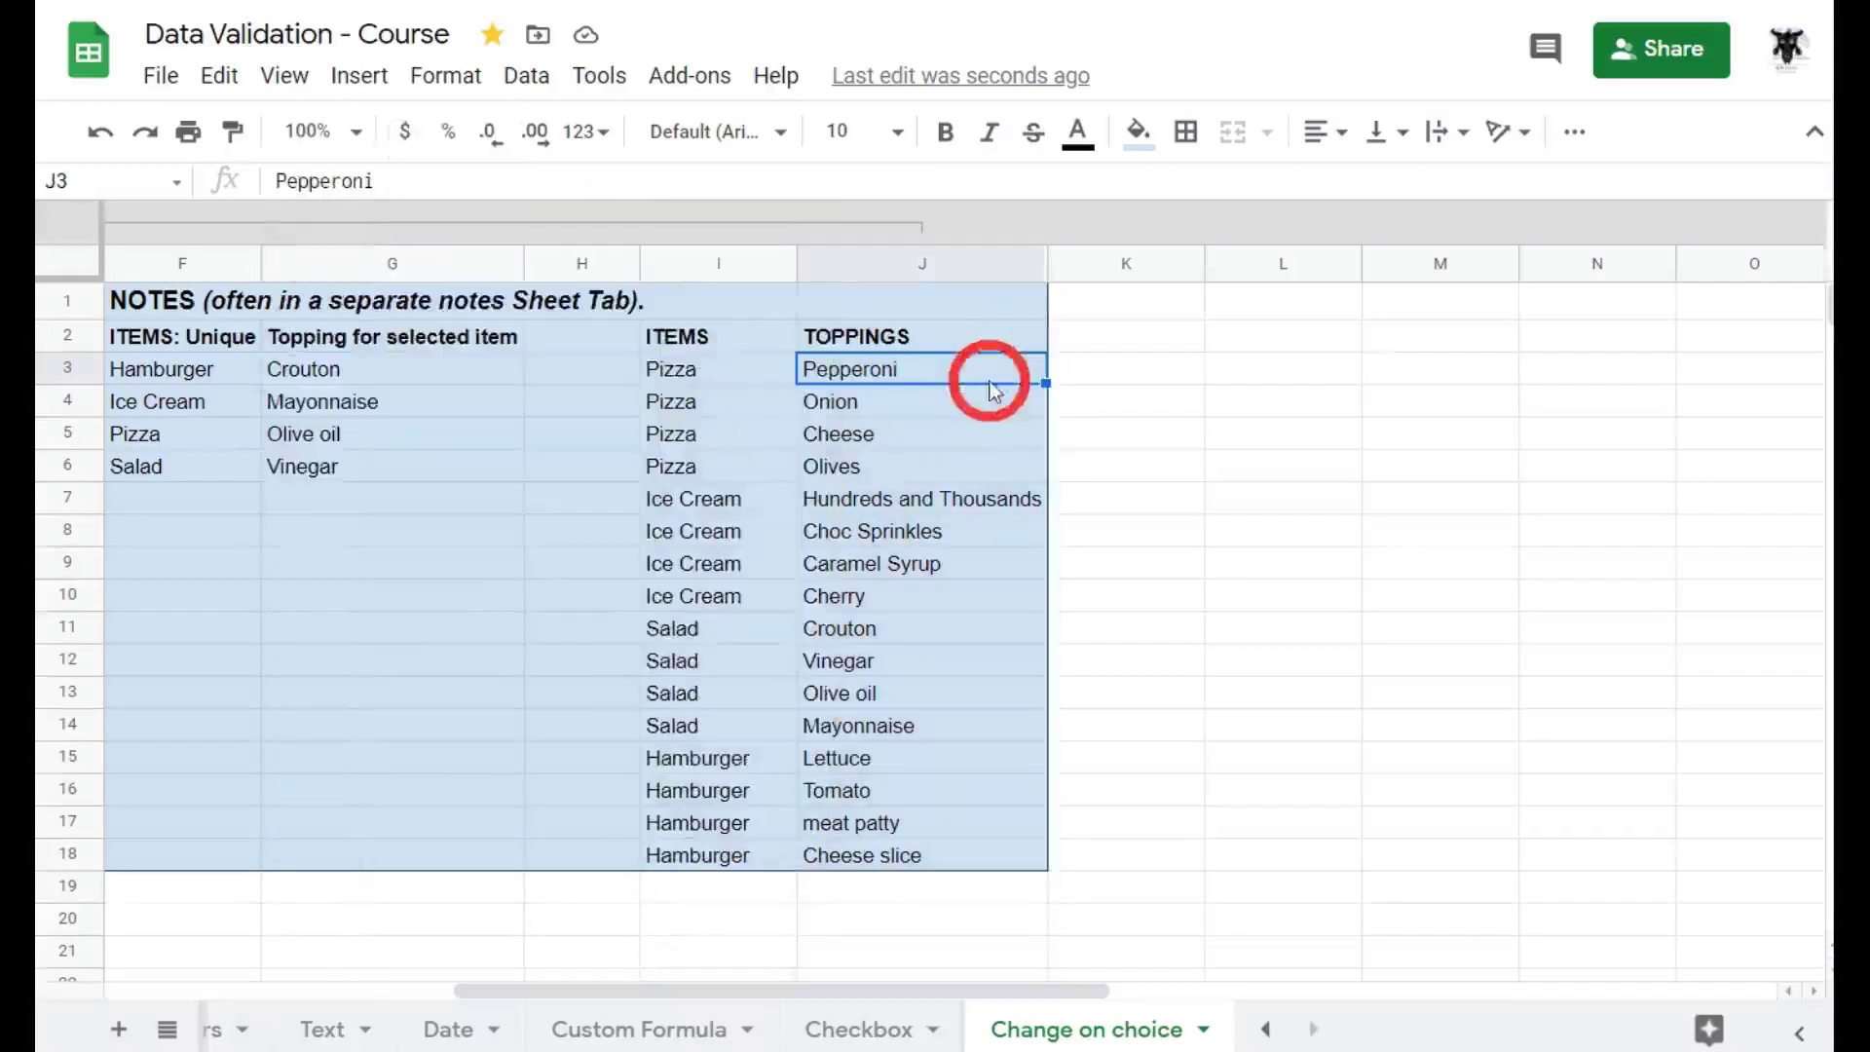
pyautogui.click(447, 370)
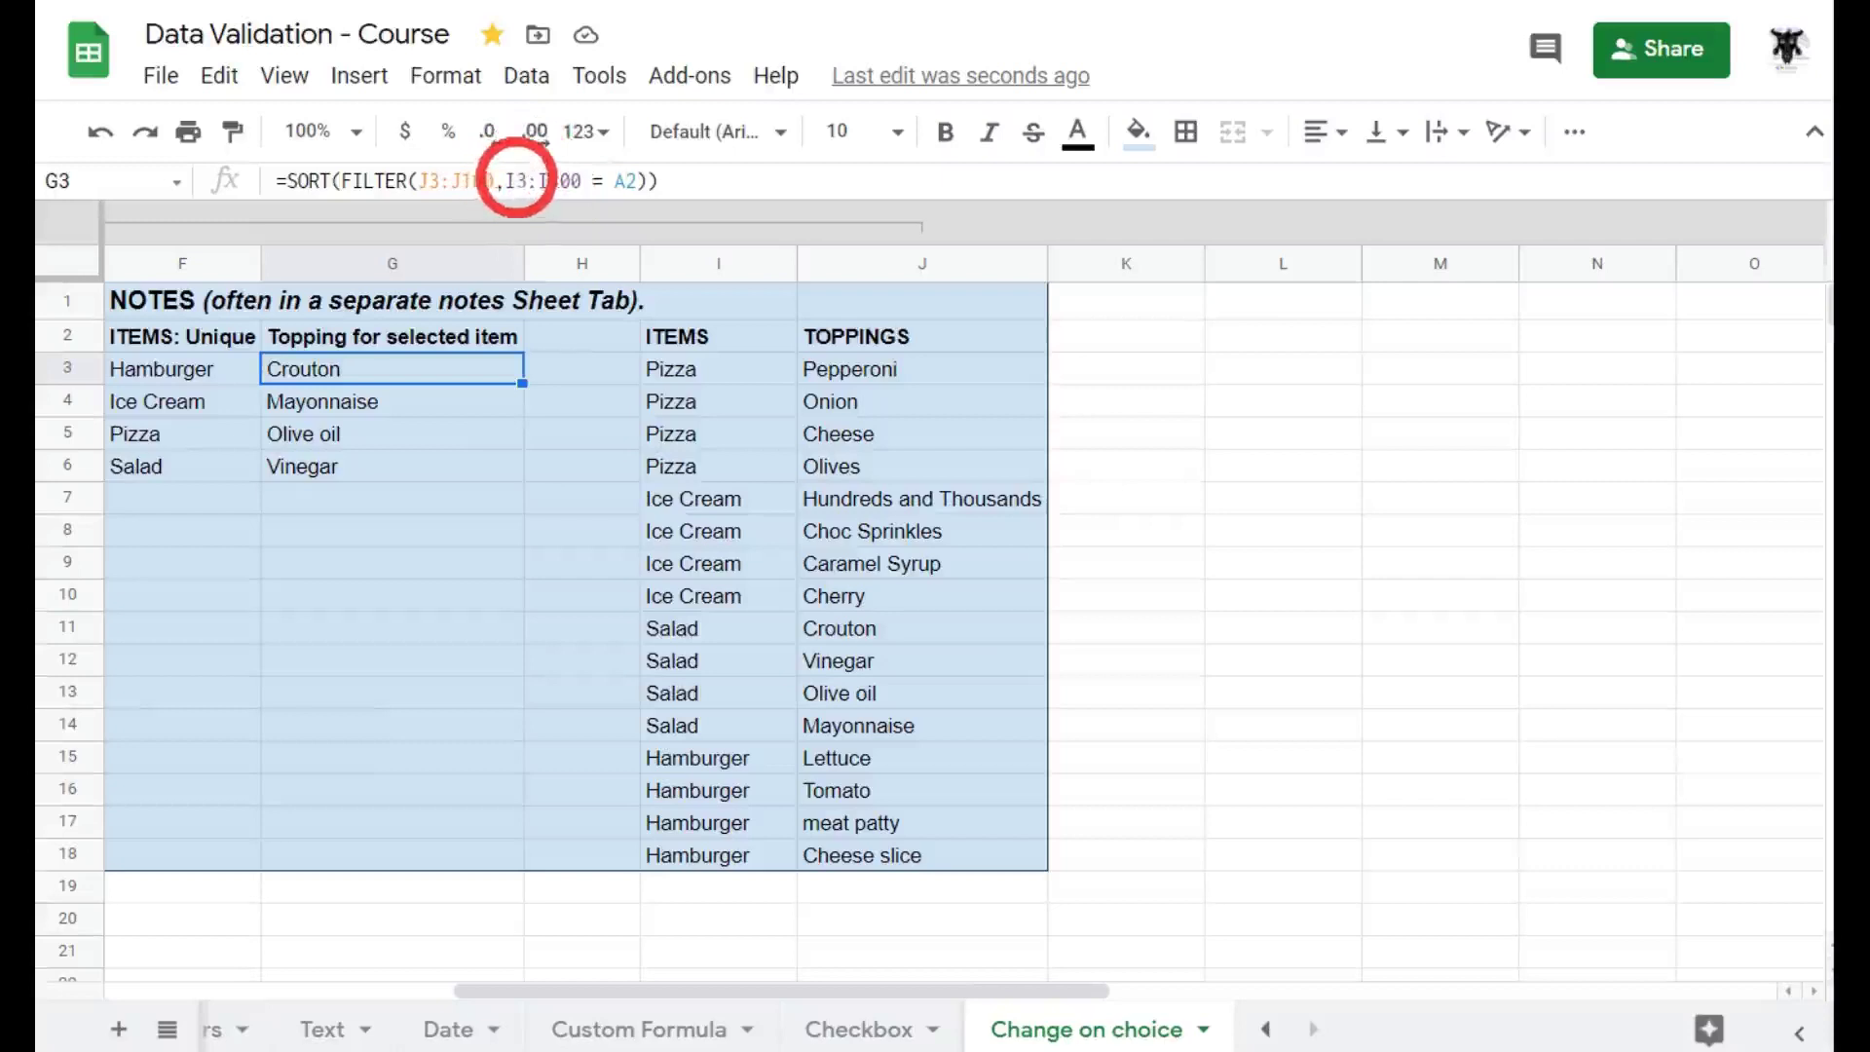
pyautogui.hscroll(-5, 516, 575)
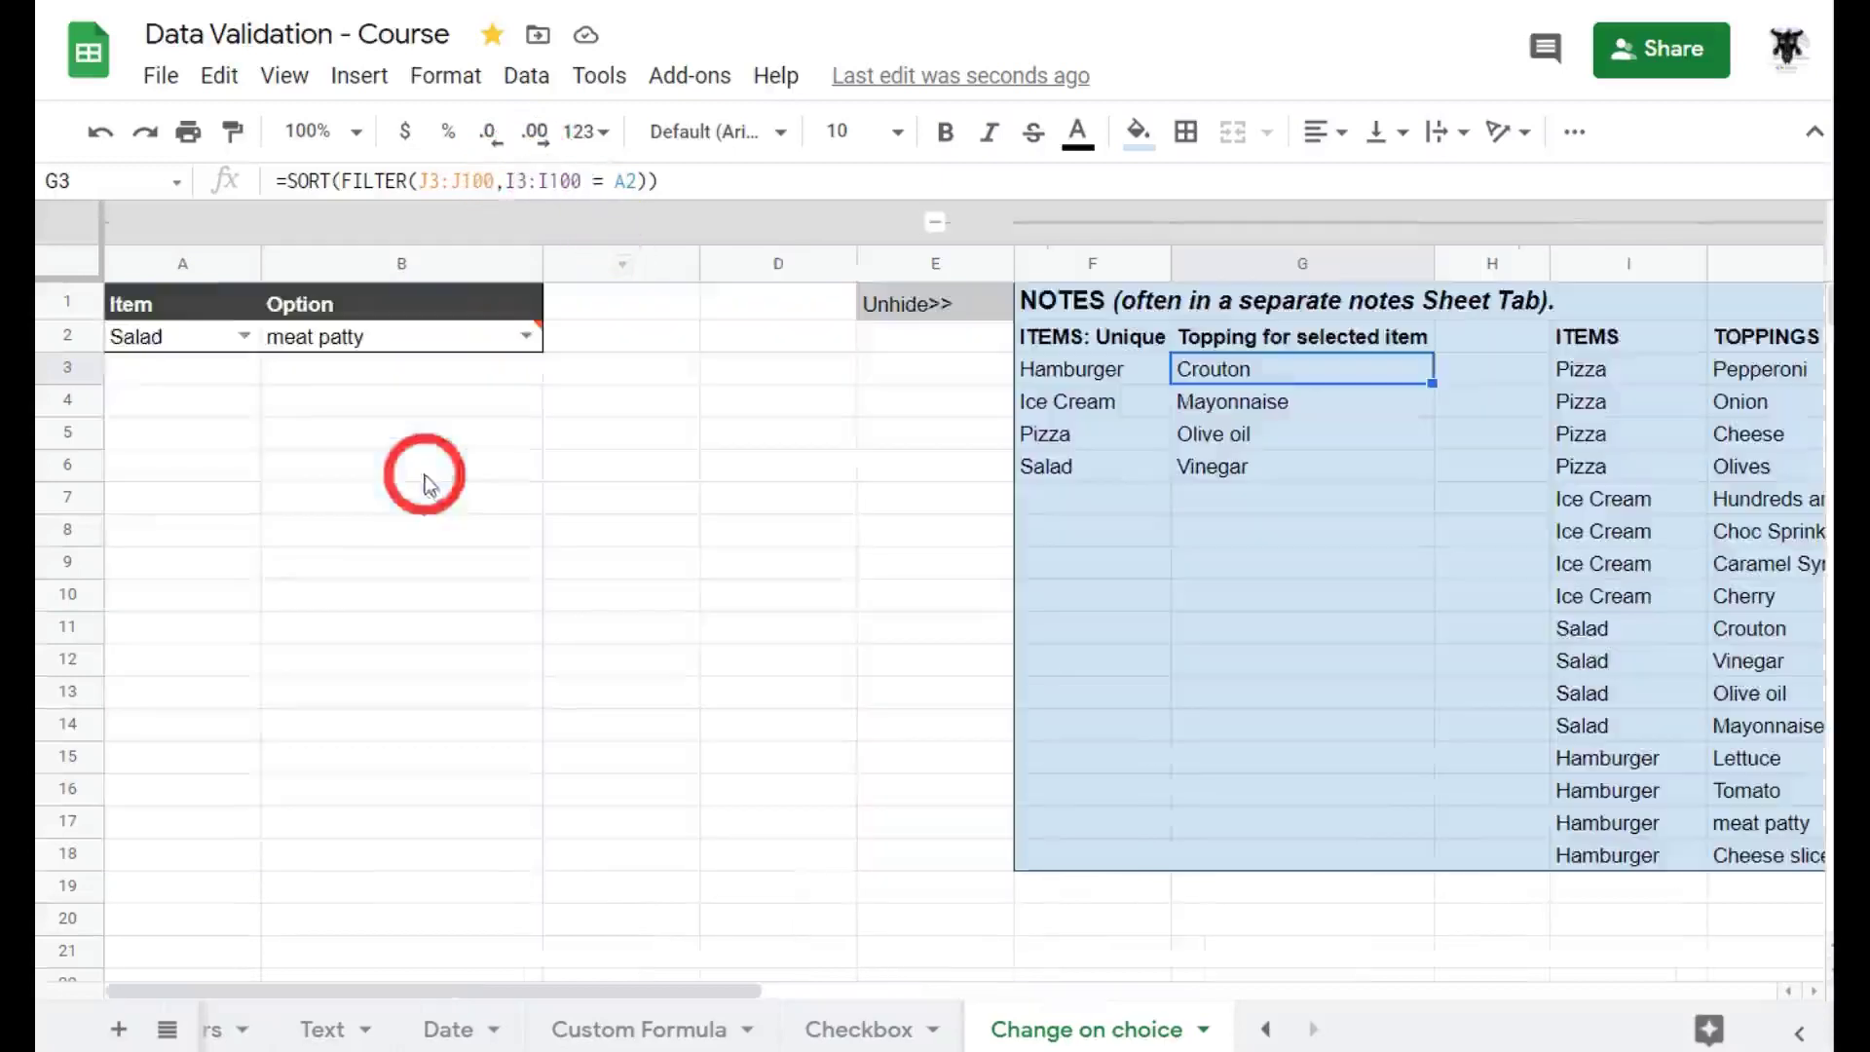
pyautogui.click(178, 343)
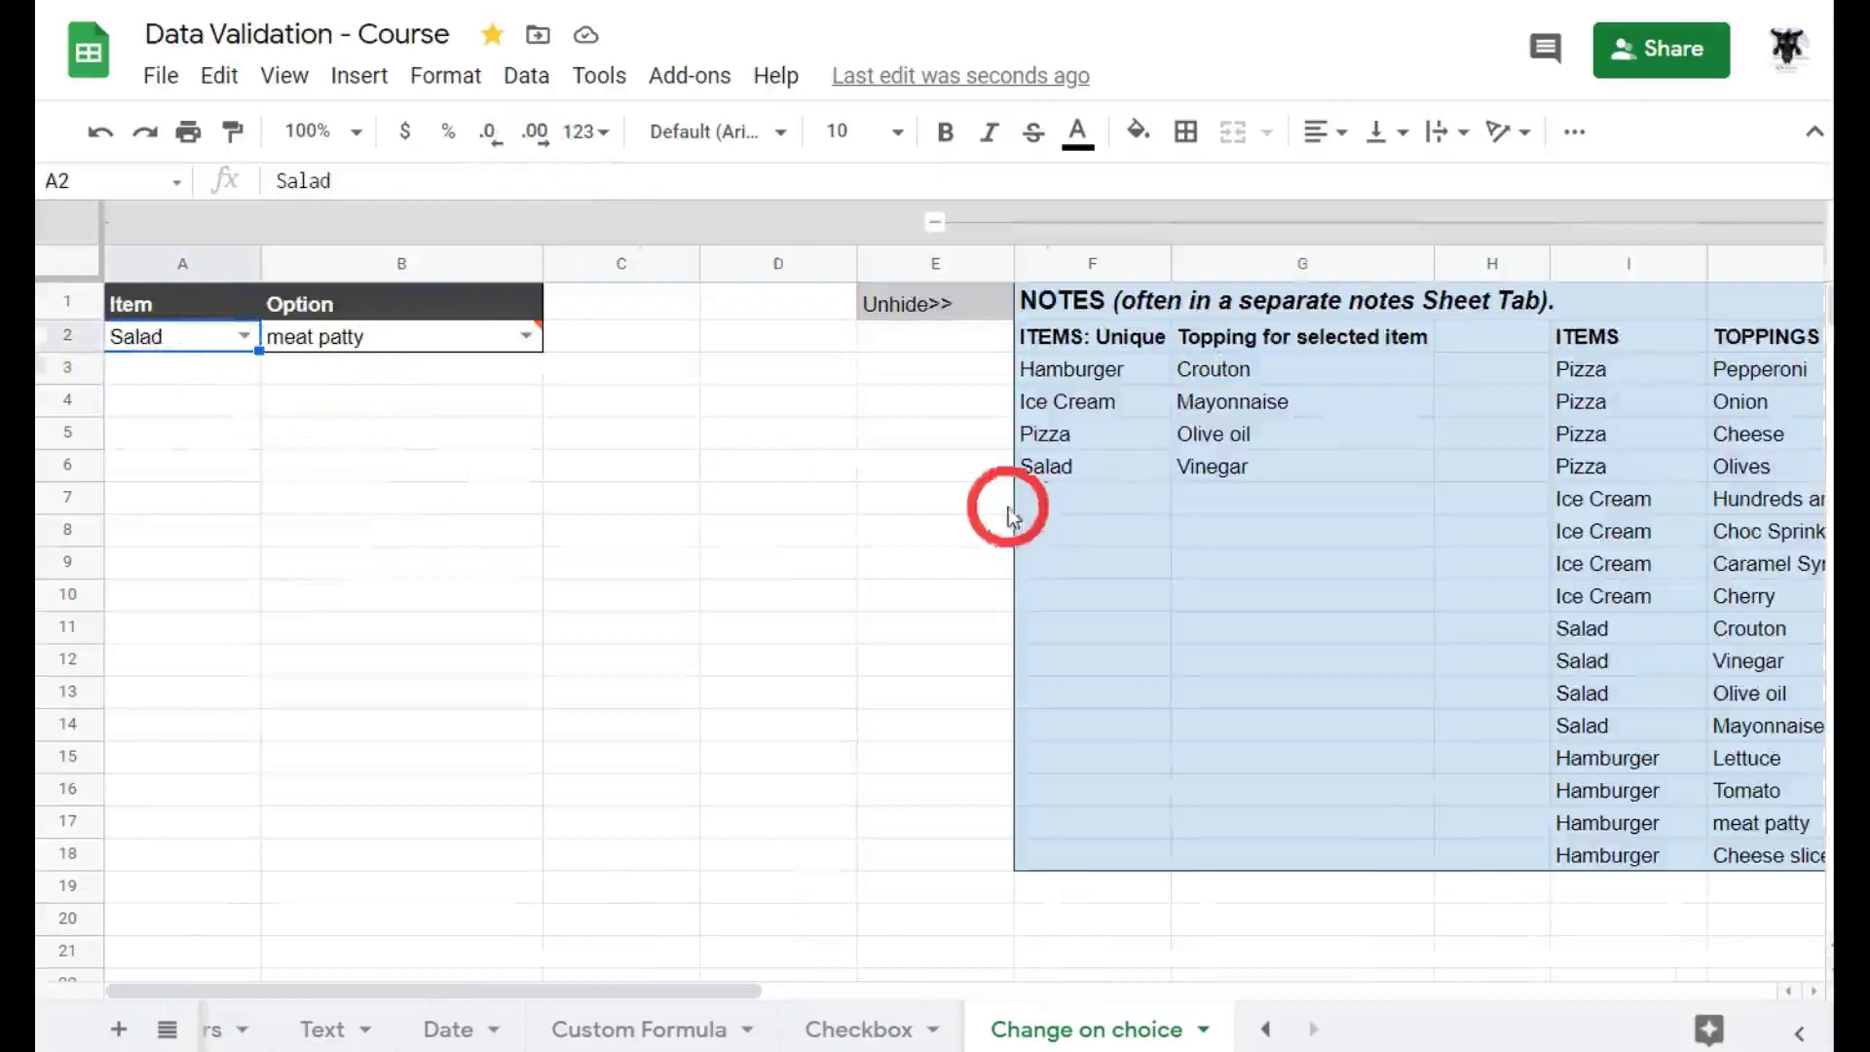
pyautogui.hscroll(5, 1013, 484)
pyautogui.hscroll(-5, 979, 470)
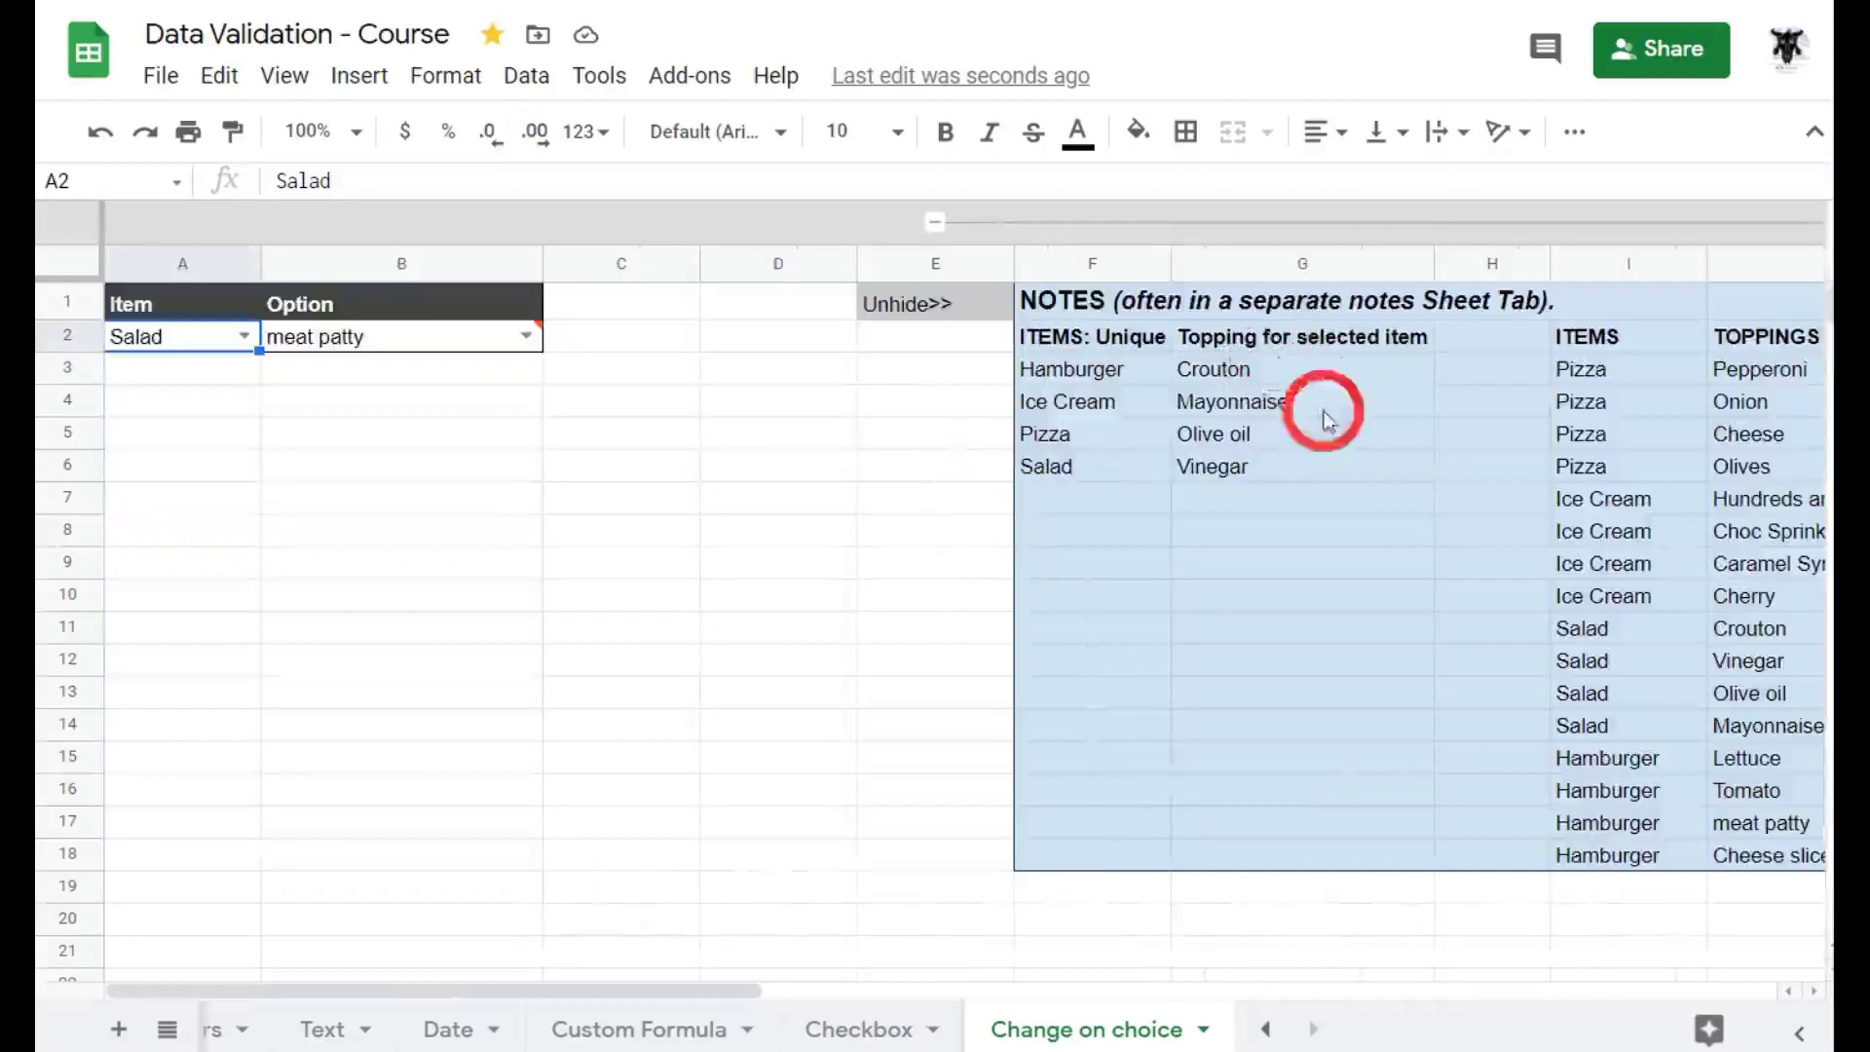
pyautogui.hscroll(5, 1334, 426)
pyautogui.hscroll(-5, 1347, 435)
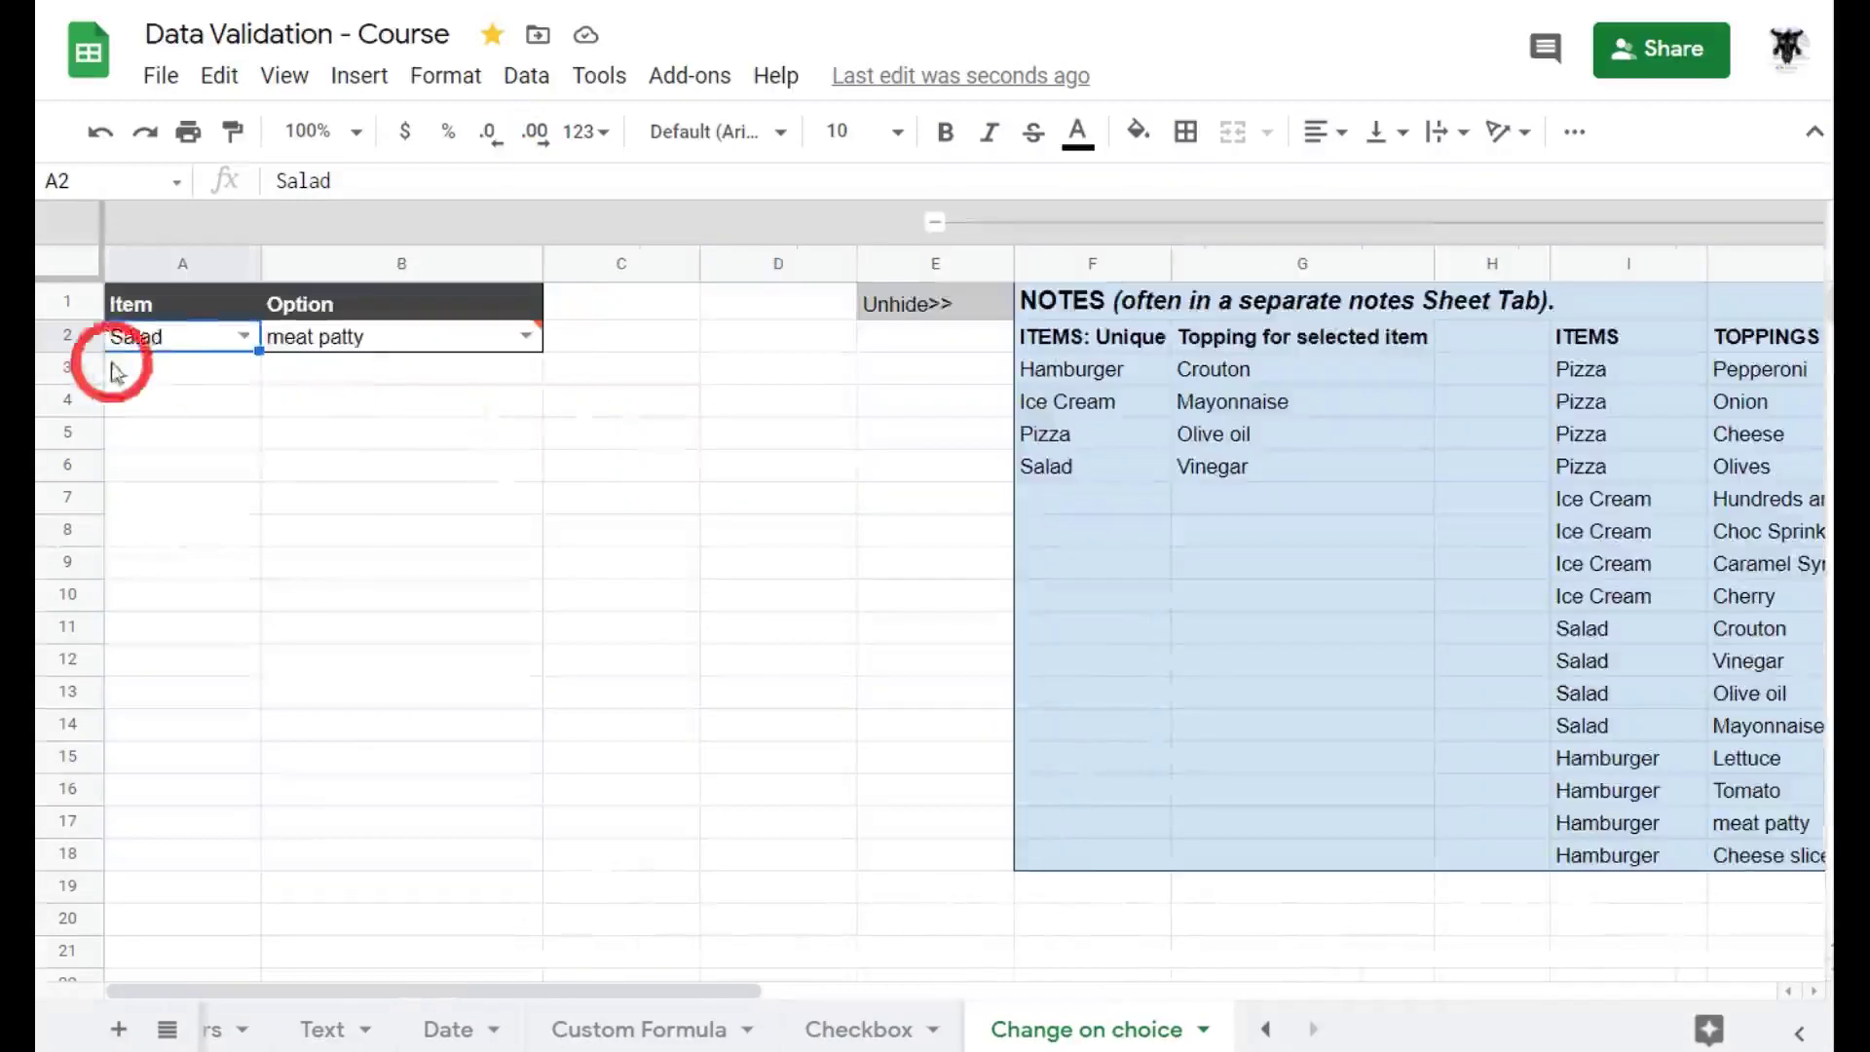
pyautogui.click(1334, 373)
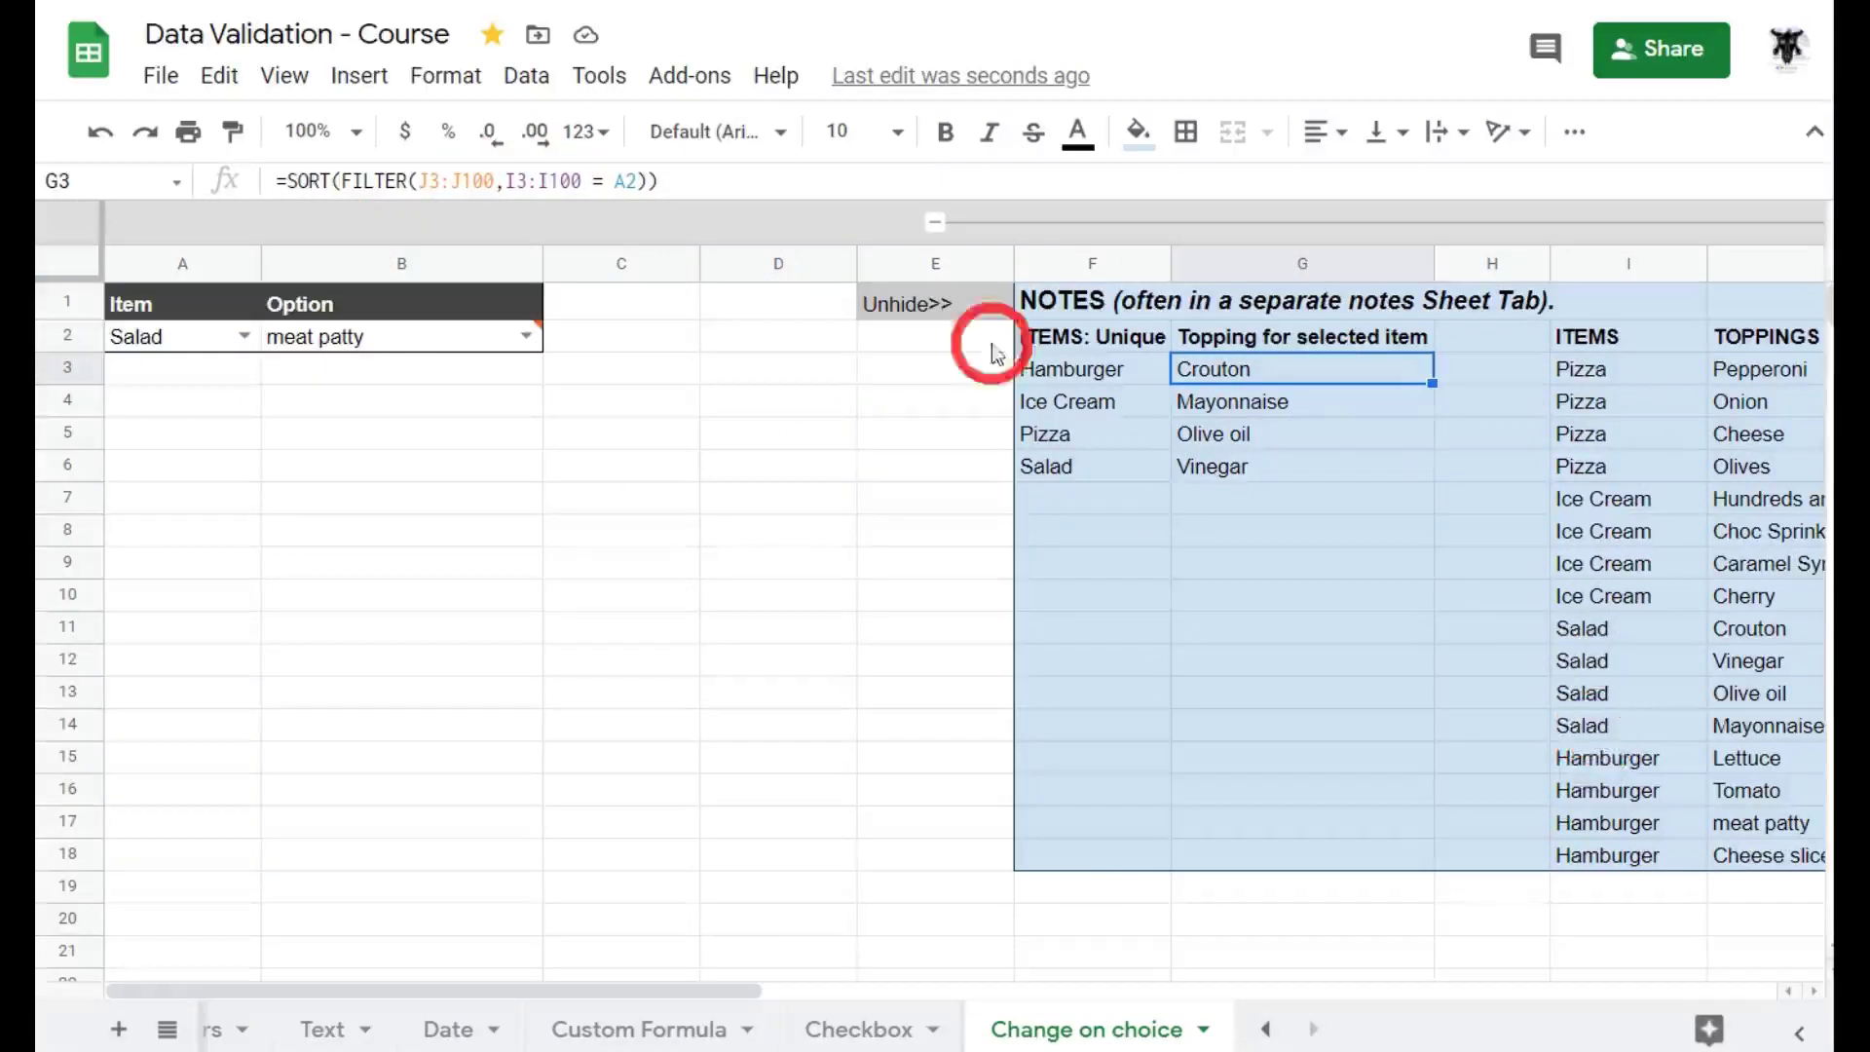
pyautogui.moveTo(419, 180); pyautogui.dragTo(484, 182)
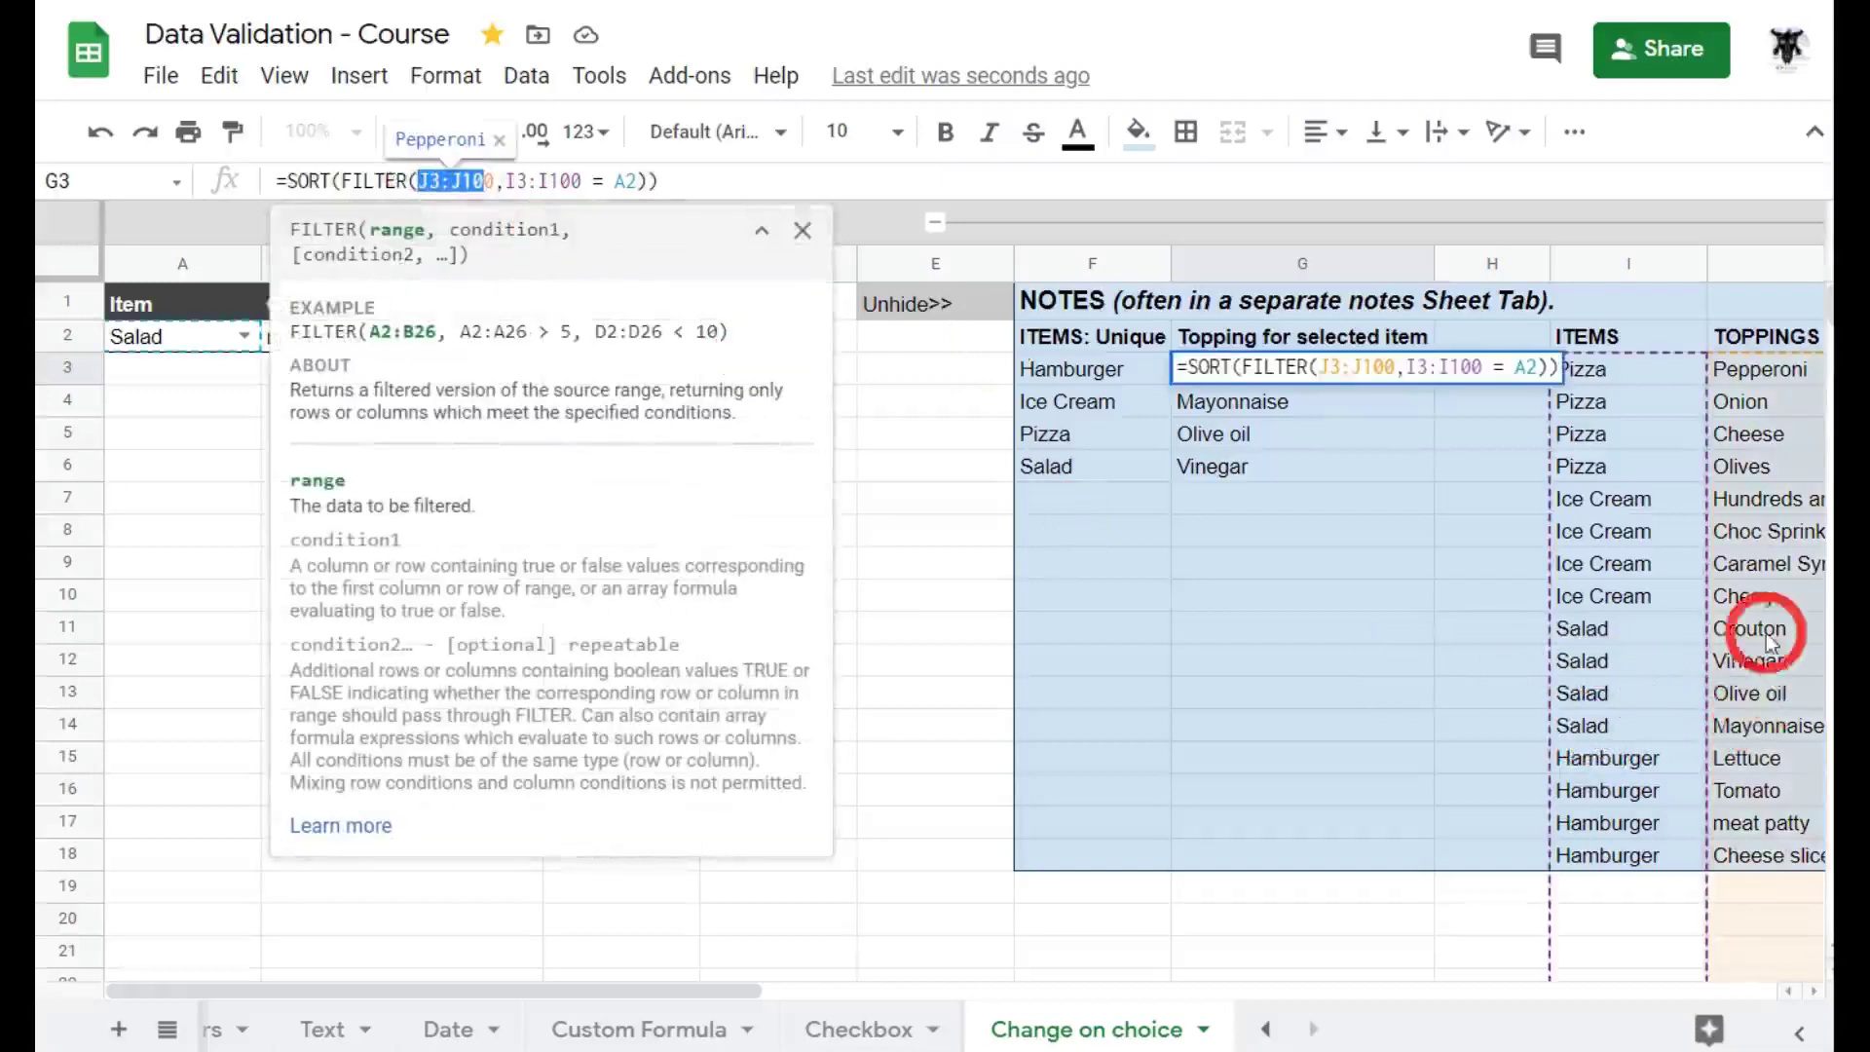
pyautogui.moveTo(1754, 628); pyautogui.dragTo(1749, 706)
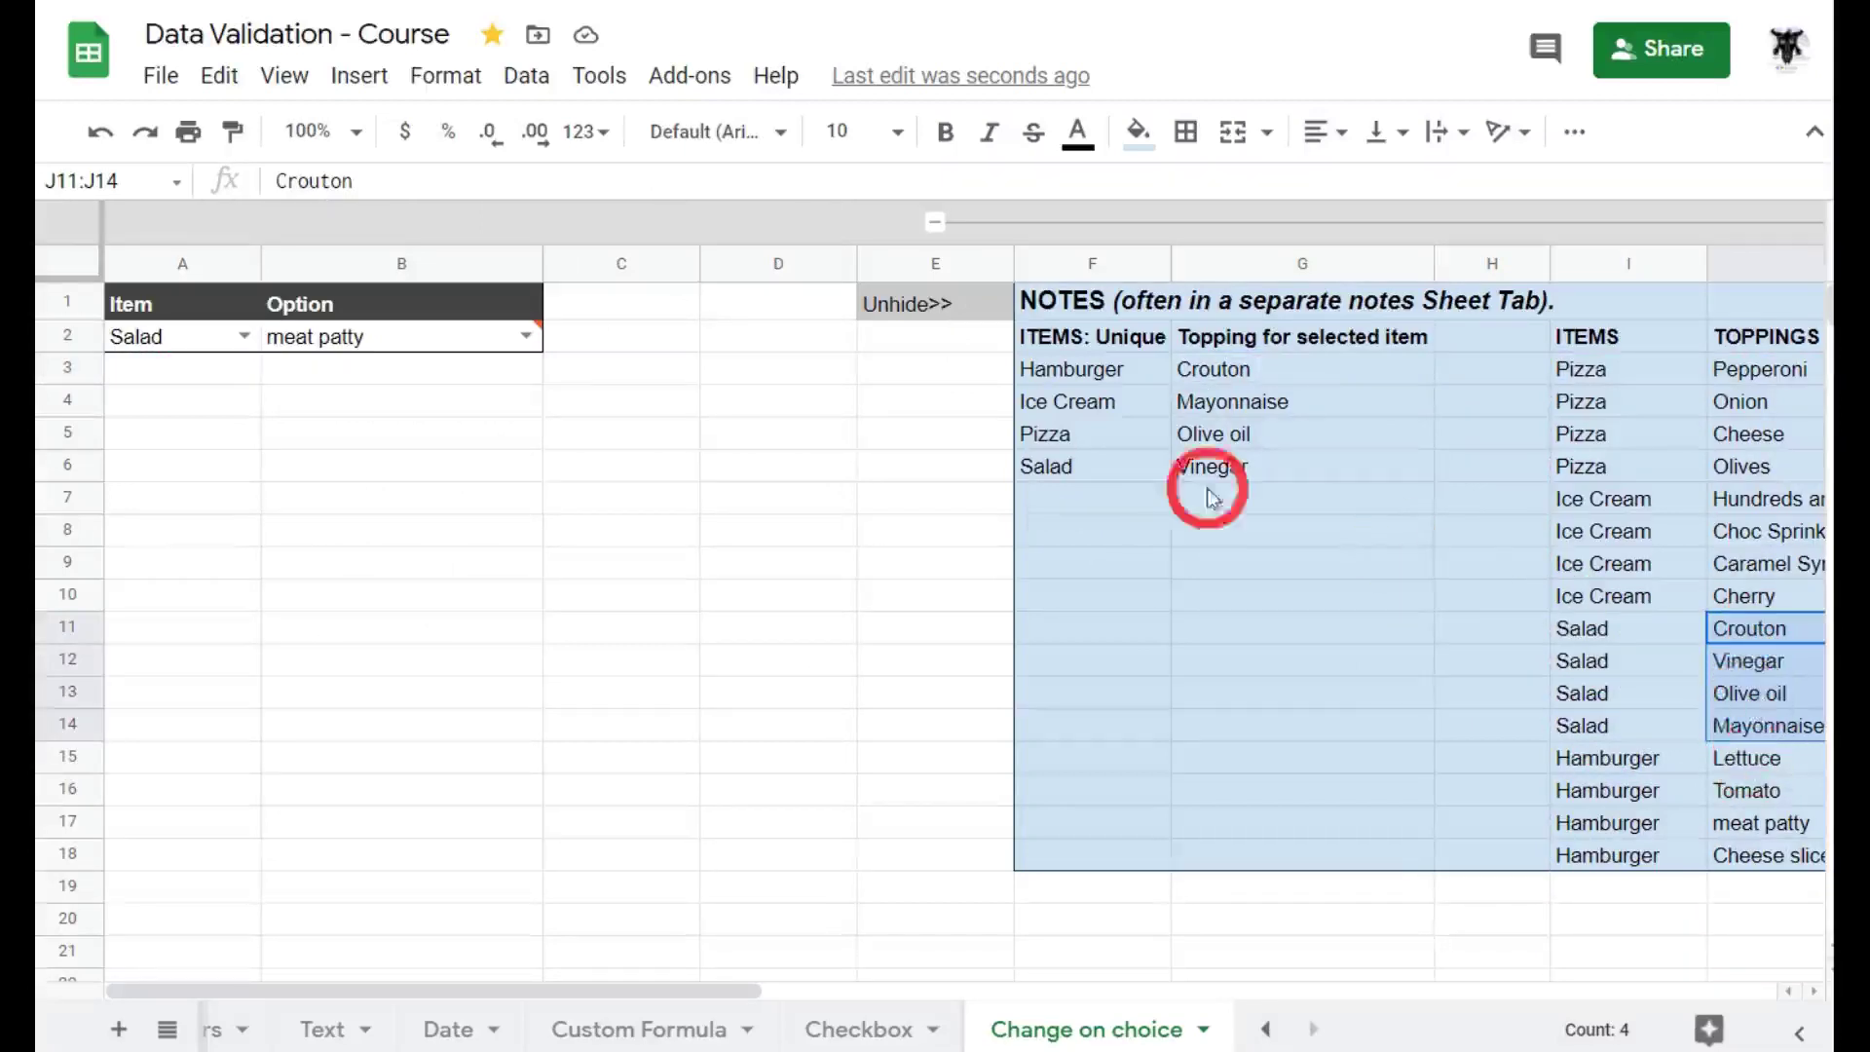
pyautogui.click(1306, 371)
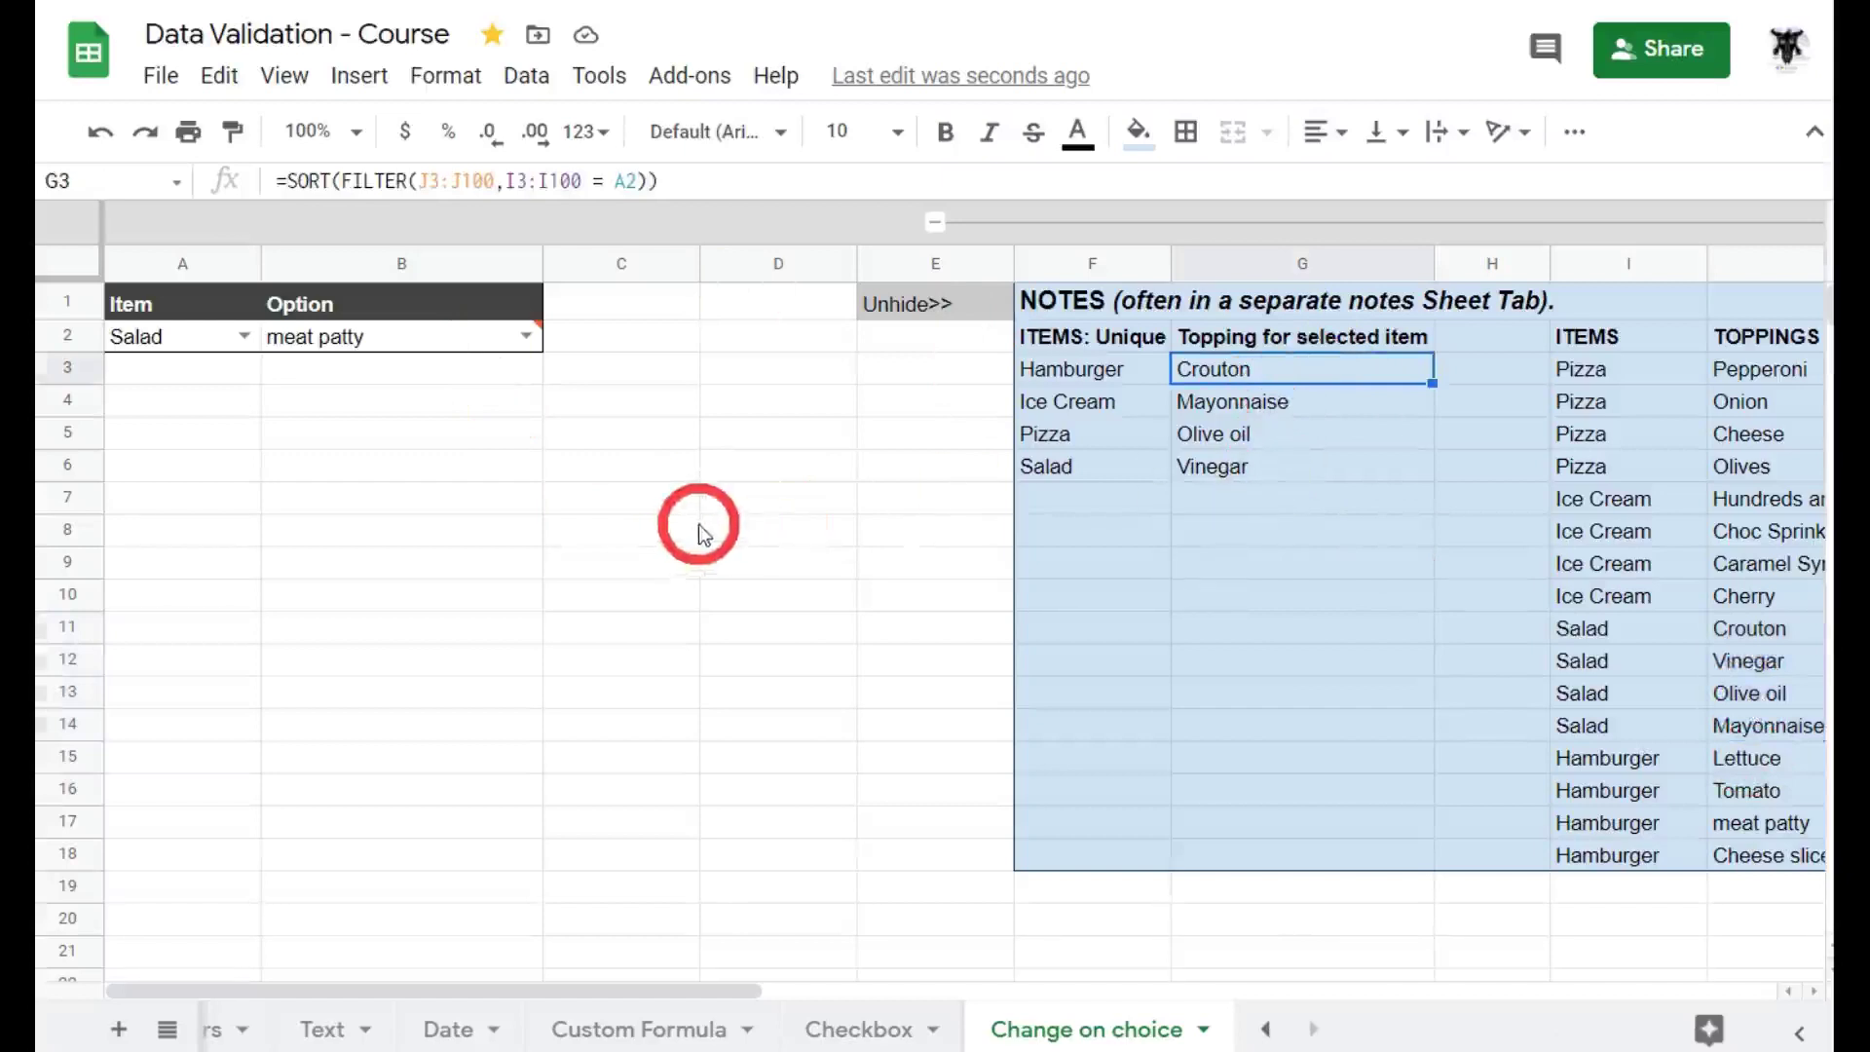
pyautogui.moveTo(389, 346)
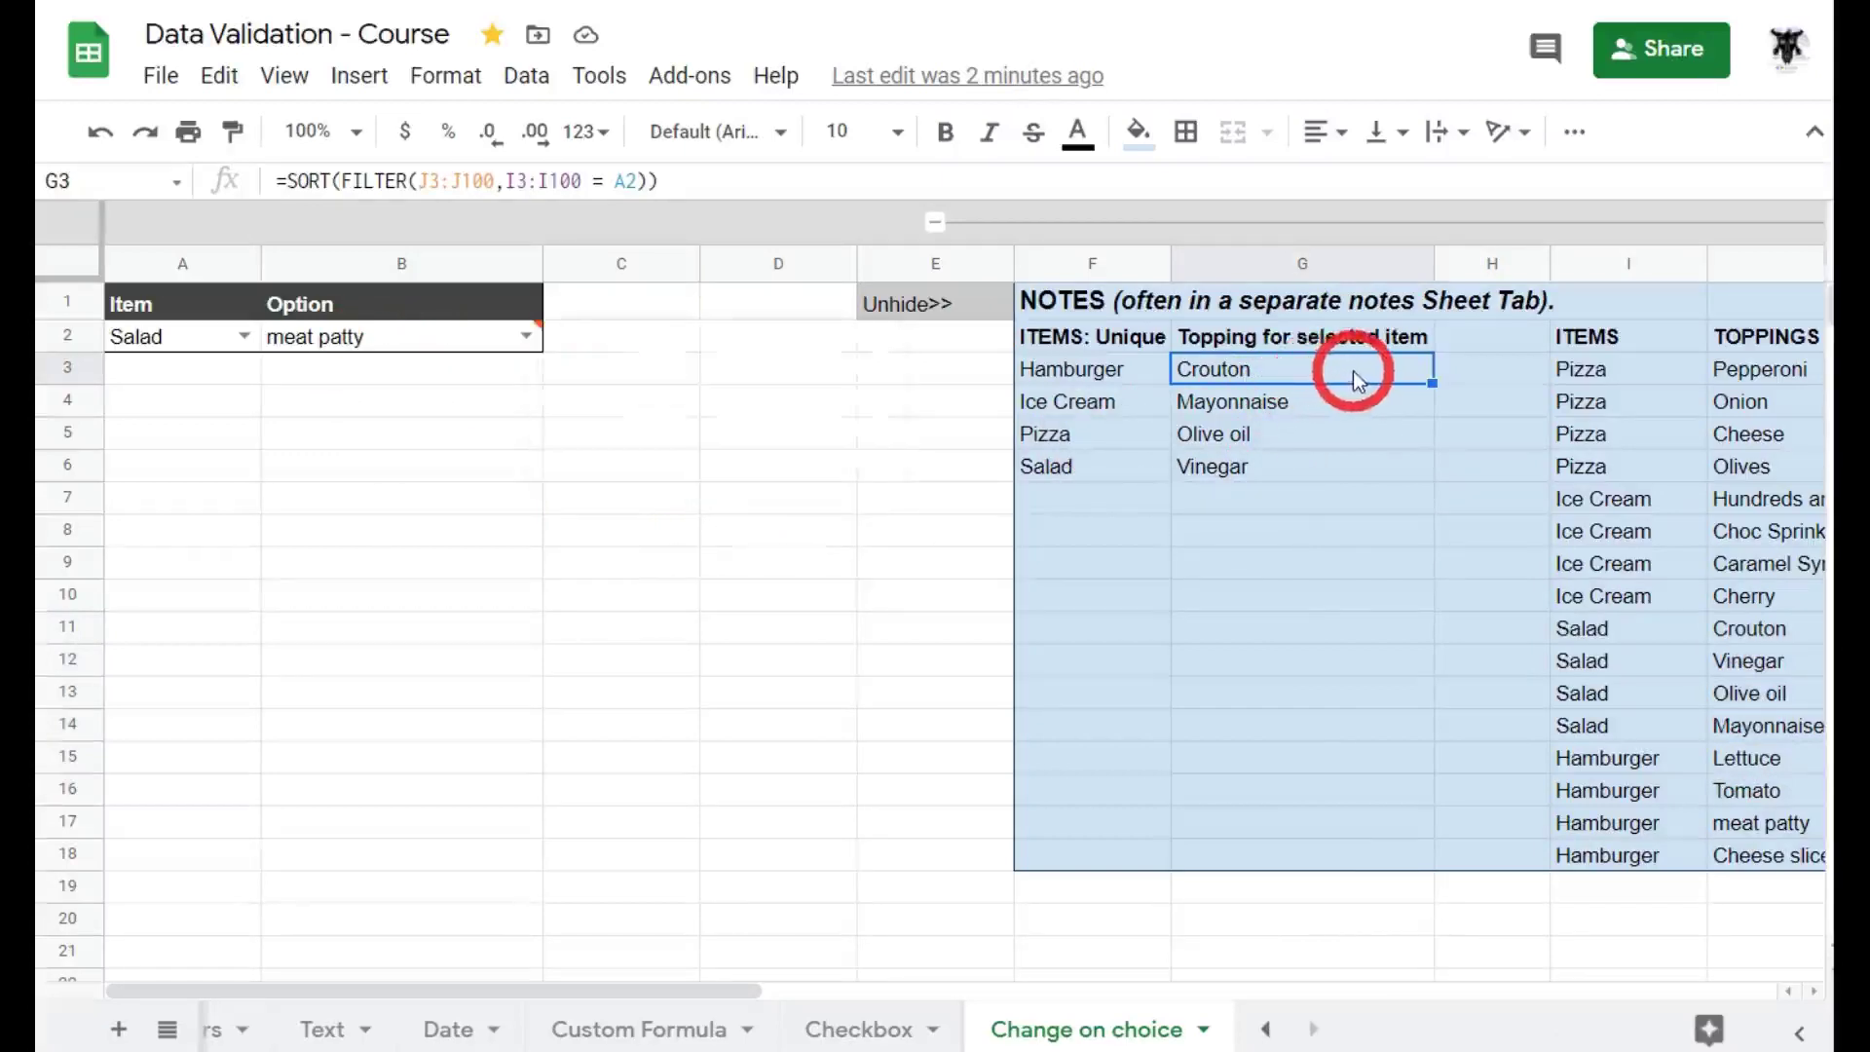
pyautogui.moveTo(1353, 372); pyautogui.dragTo(1194, 605)
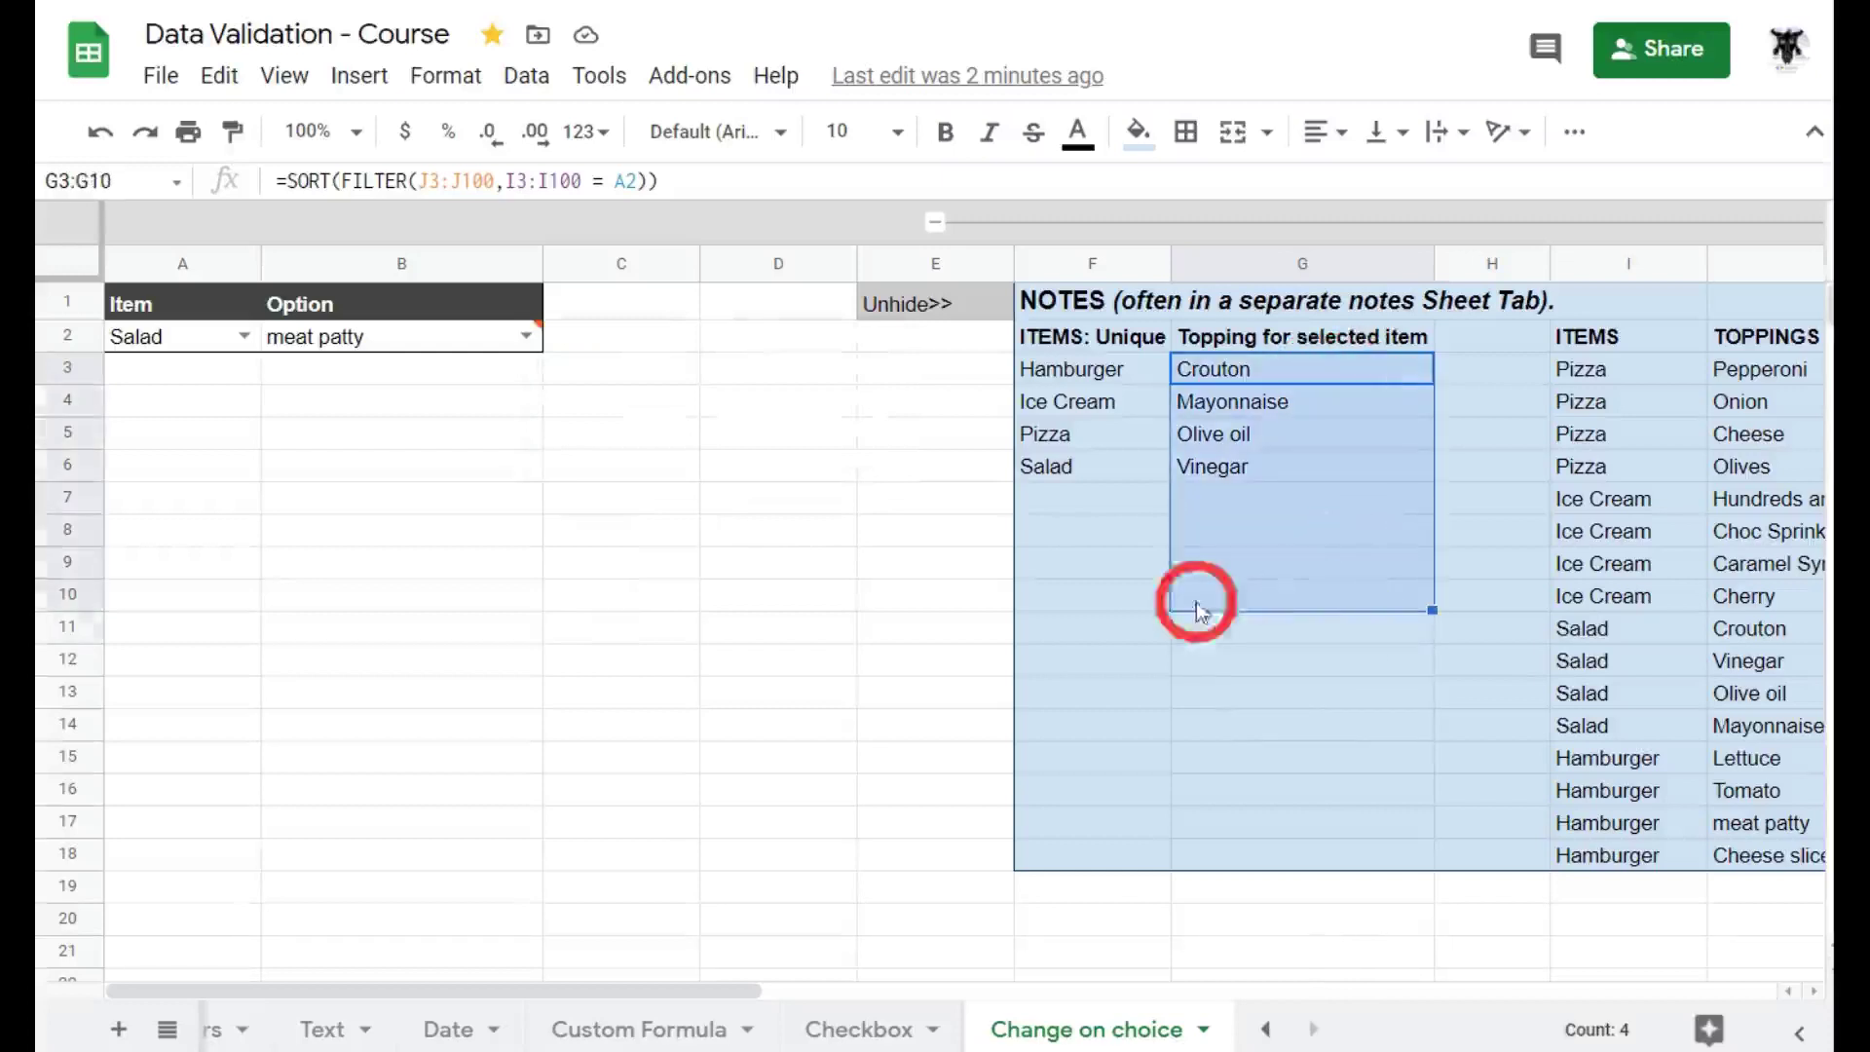
# Set B2's G2:G100 validation to Reject input with help text 'Click and enter a value from range'.
pyautogui.rightClick(432, 336)
pyautogui.scroll(-3, 721, 857)
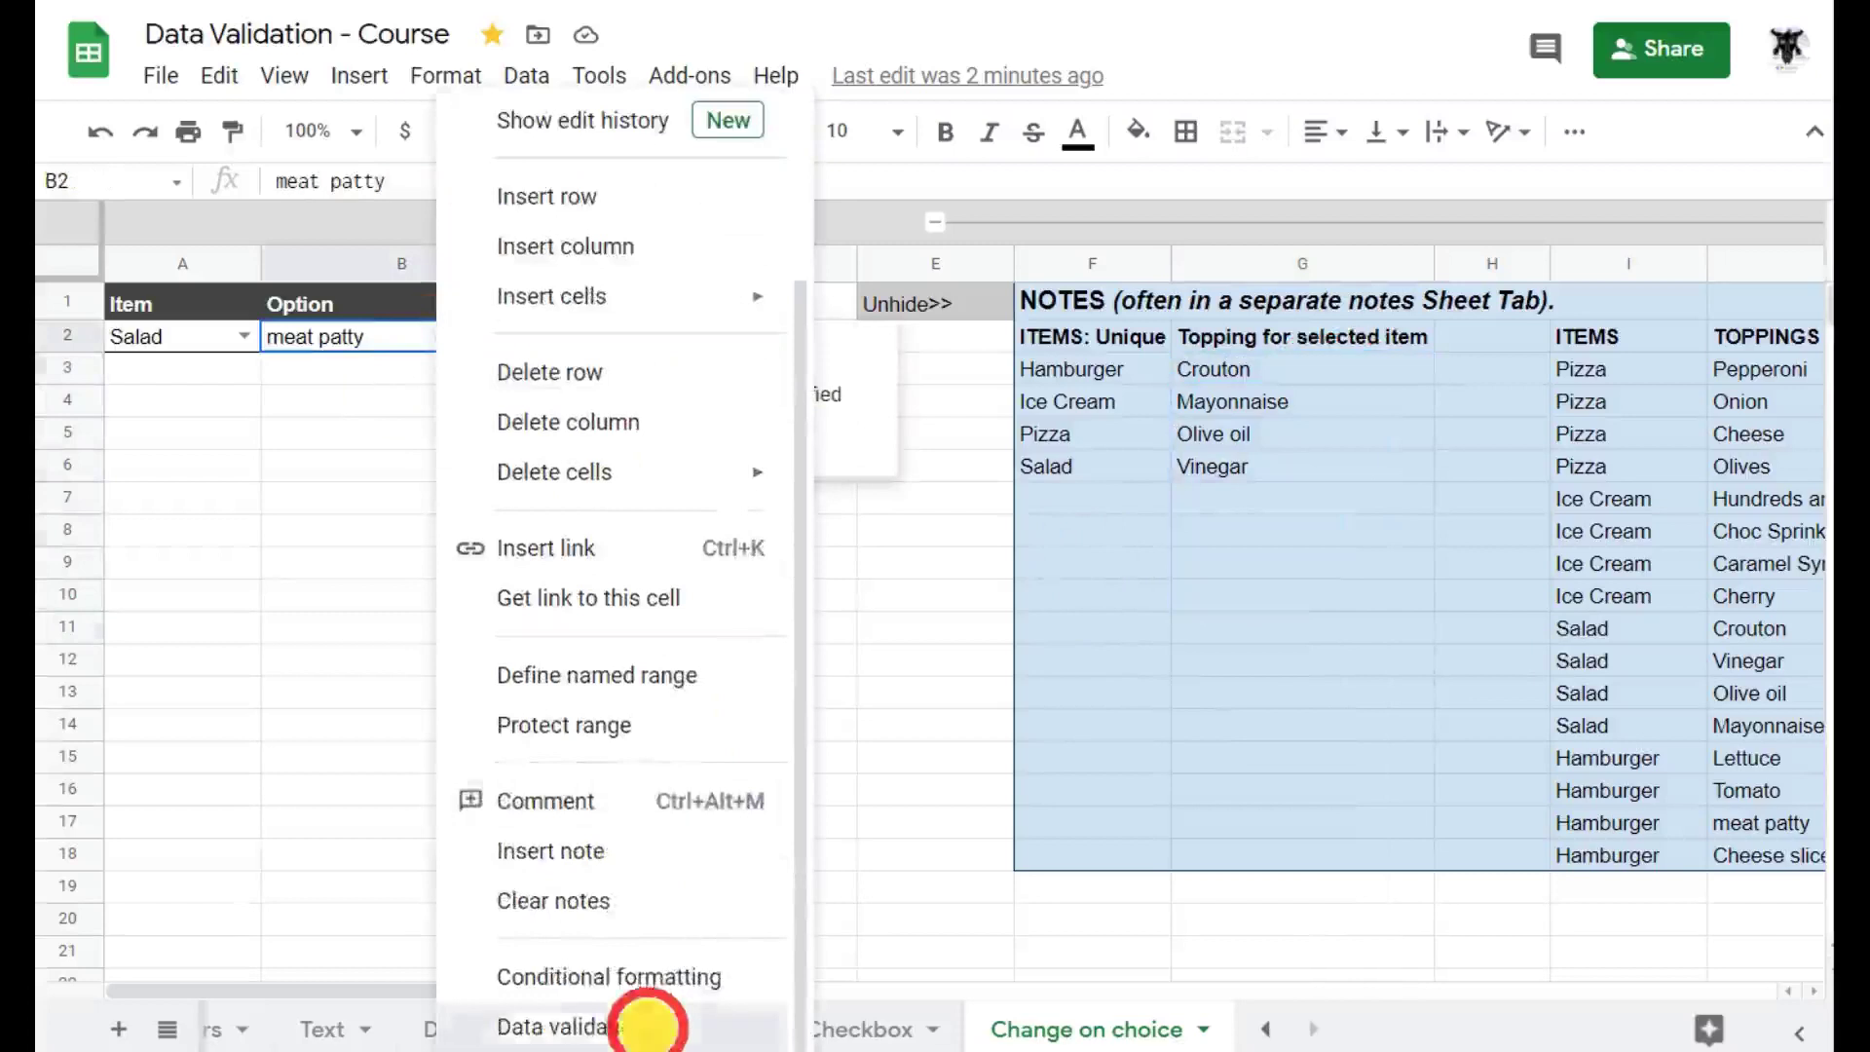
pyautogui.click(646, 1017)
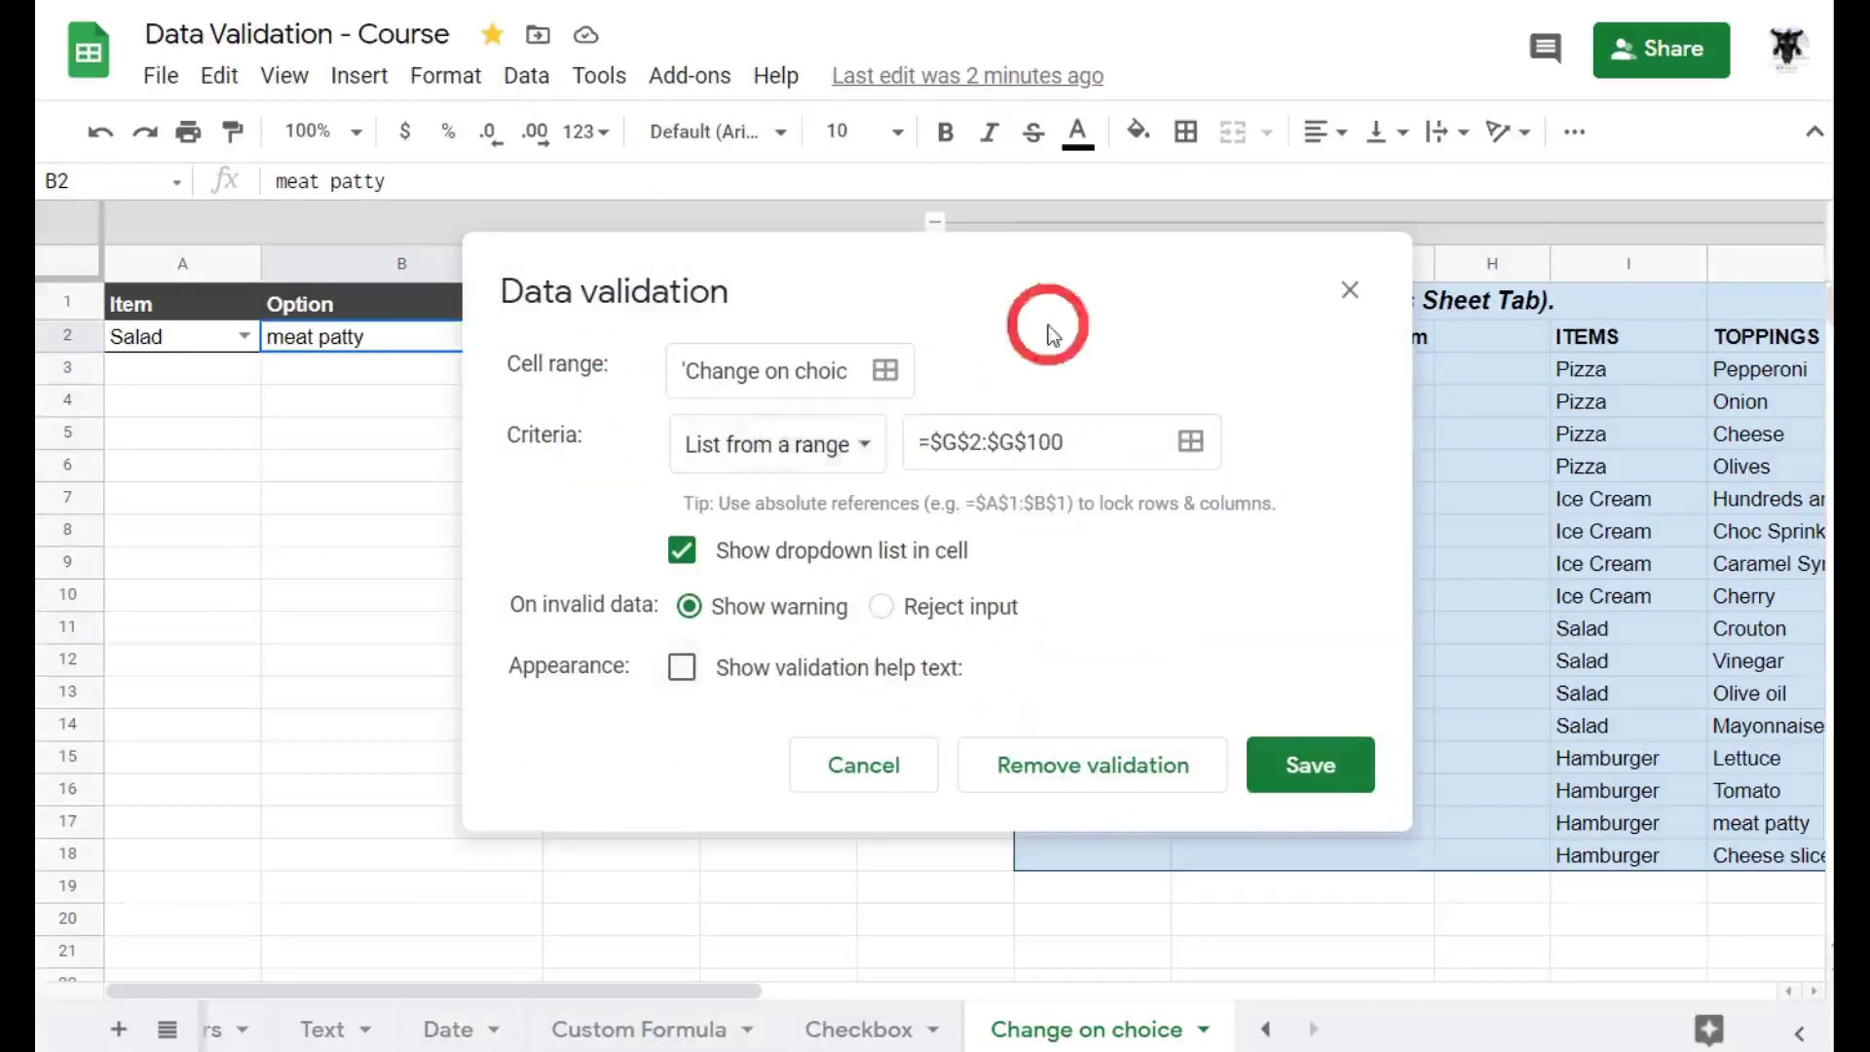
pyautogui.moveTo(1065, 263); pyautogui.dragTo(764, 232)
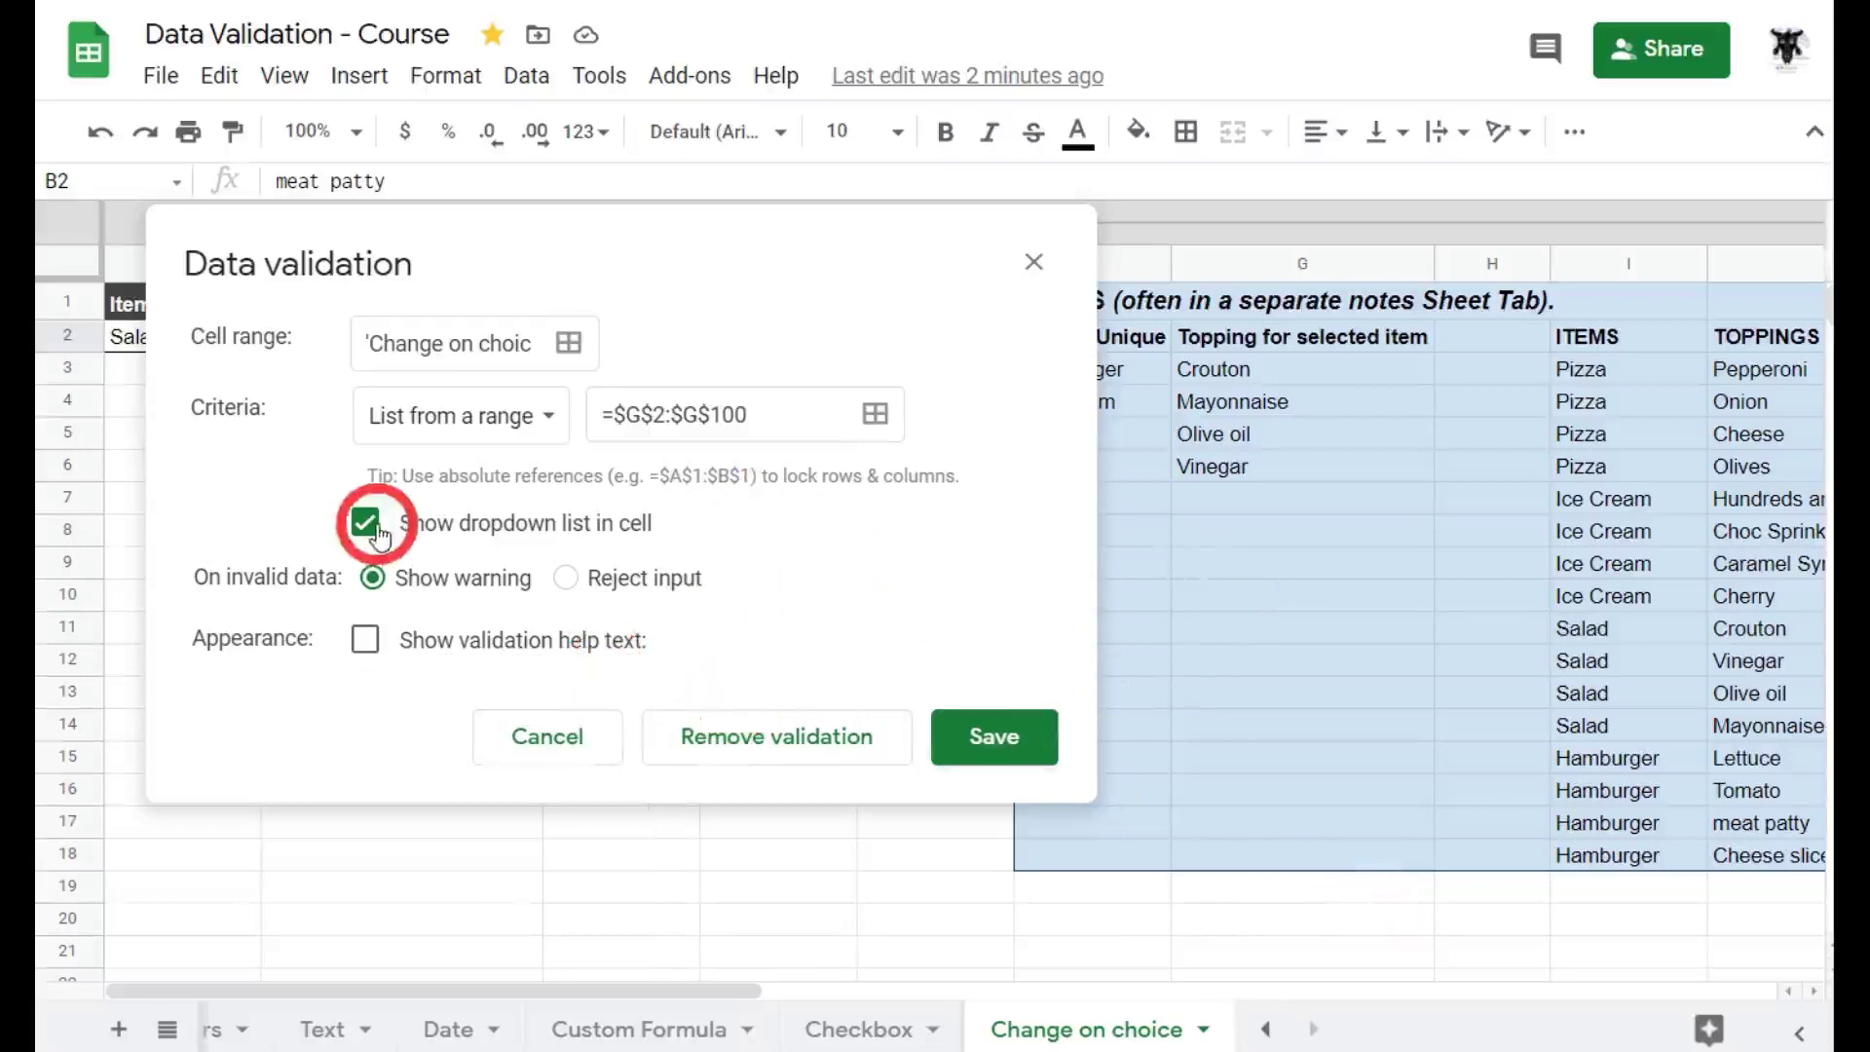
pyautogui.click(565, 578)
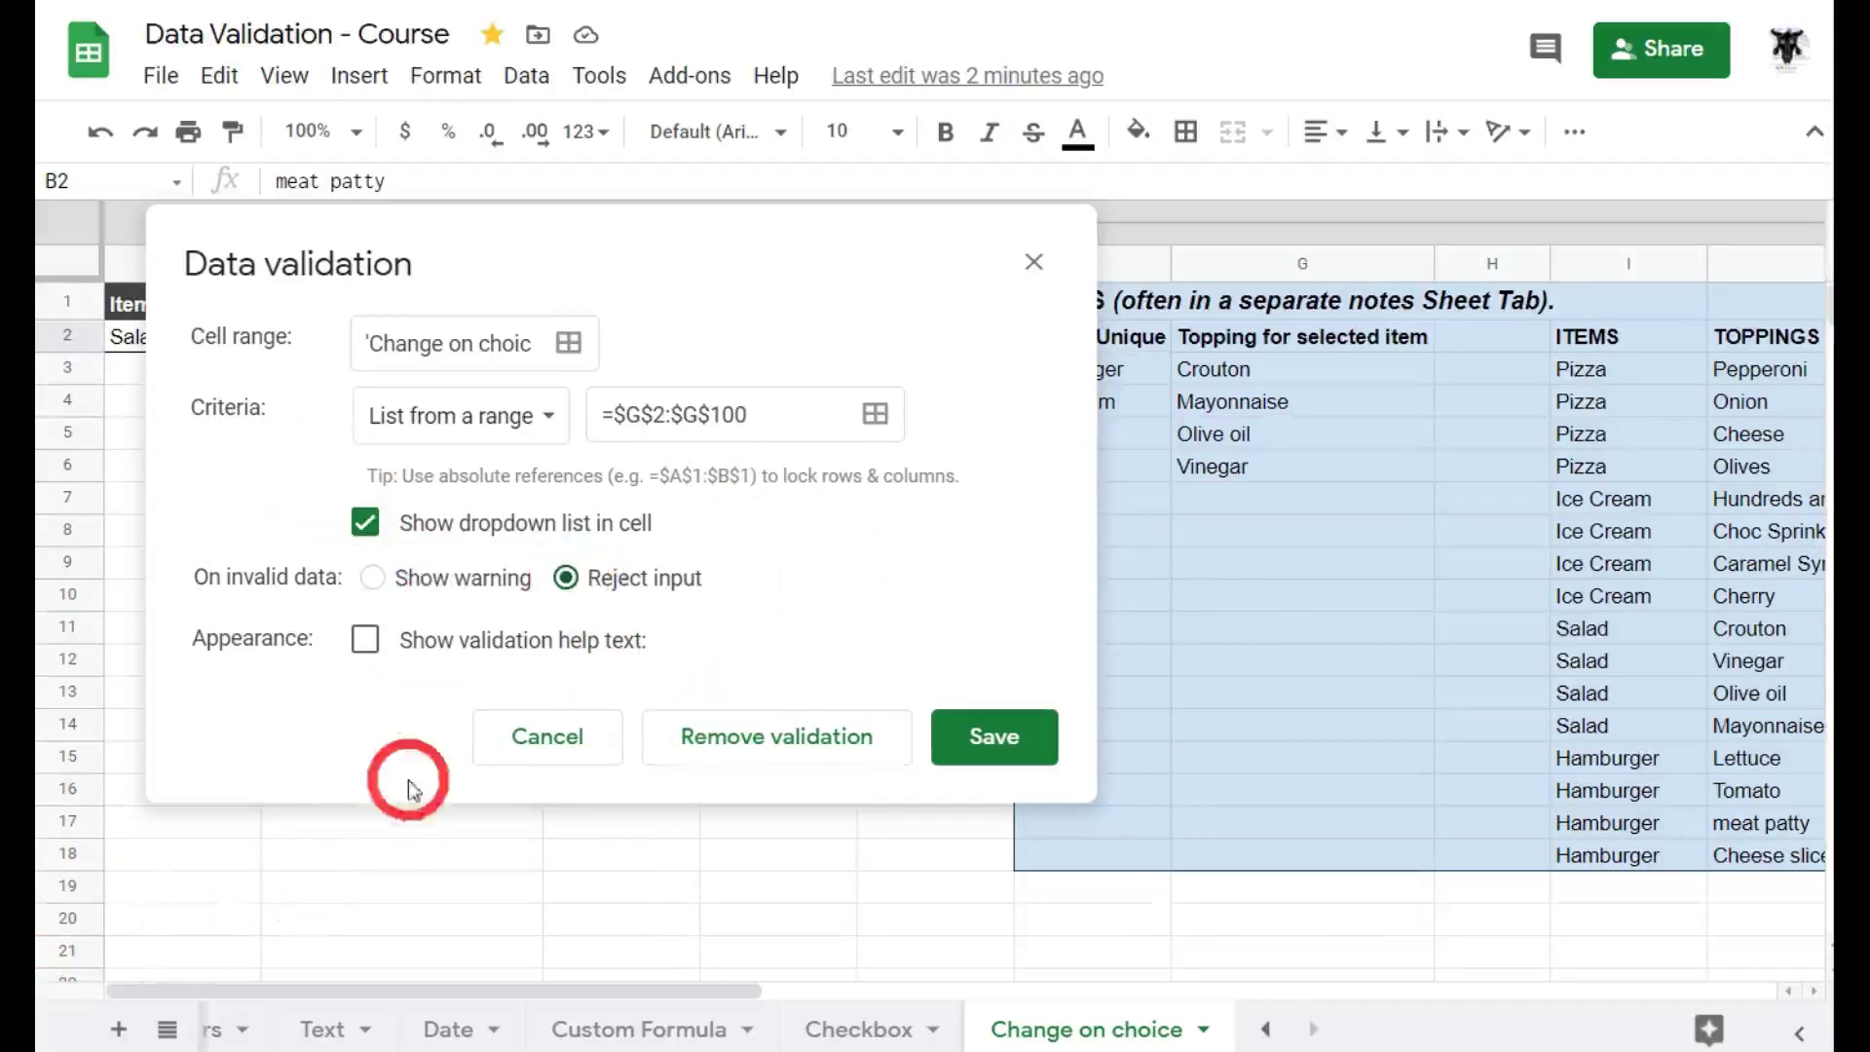
pyautogui.click(367, 640)
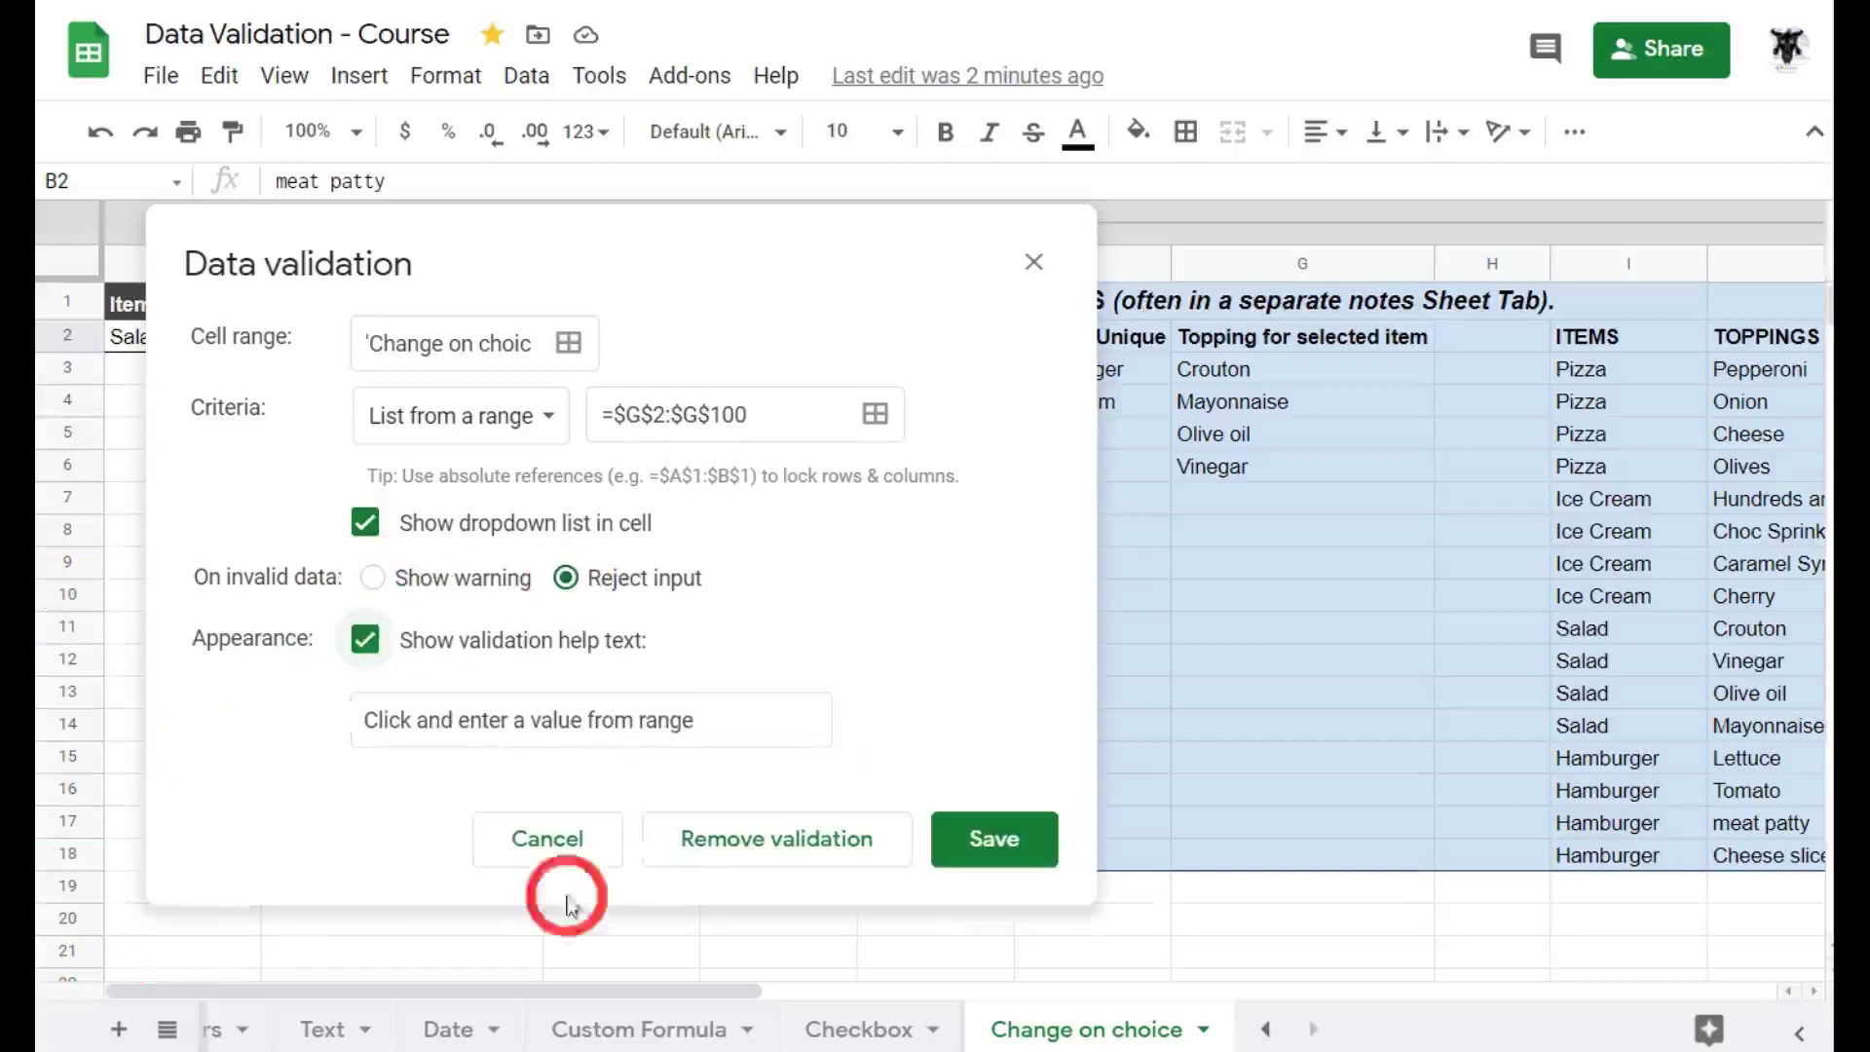
pyautogui.click(986, 850)
pyautogui.click(531, 527)
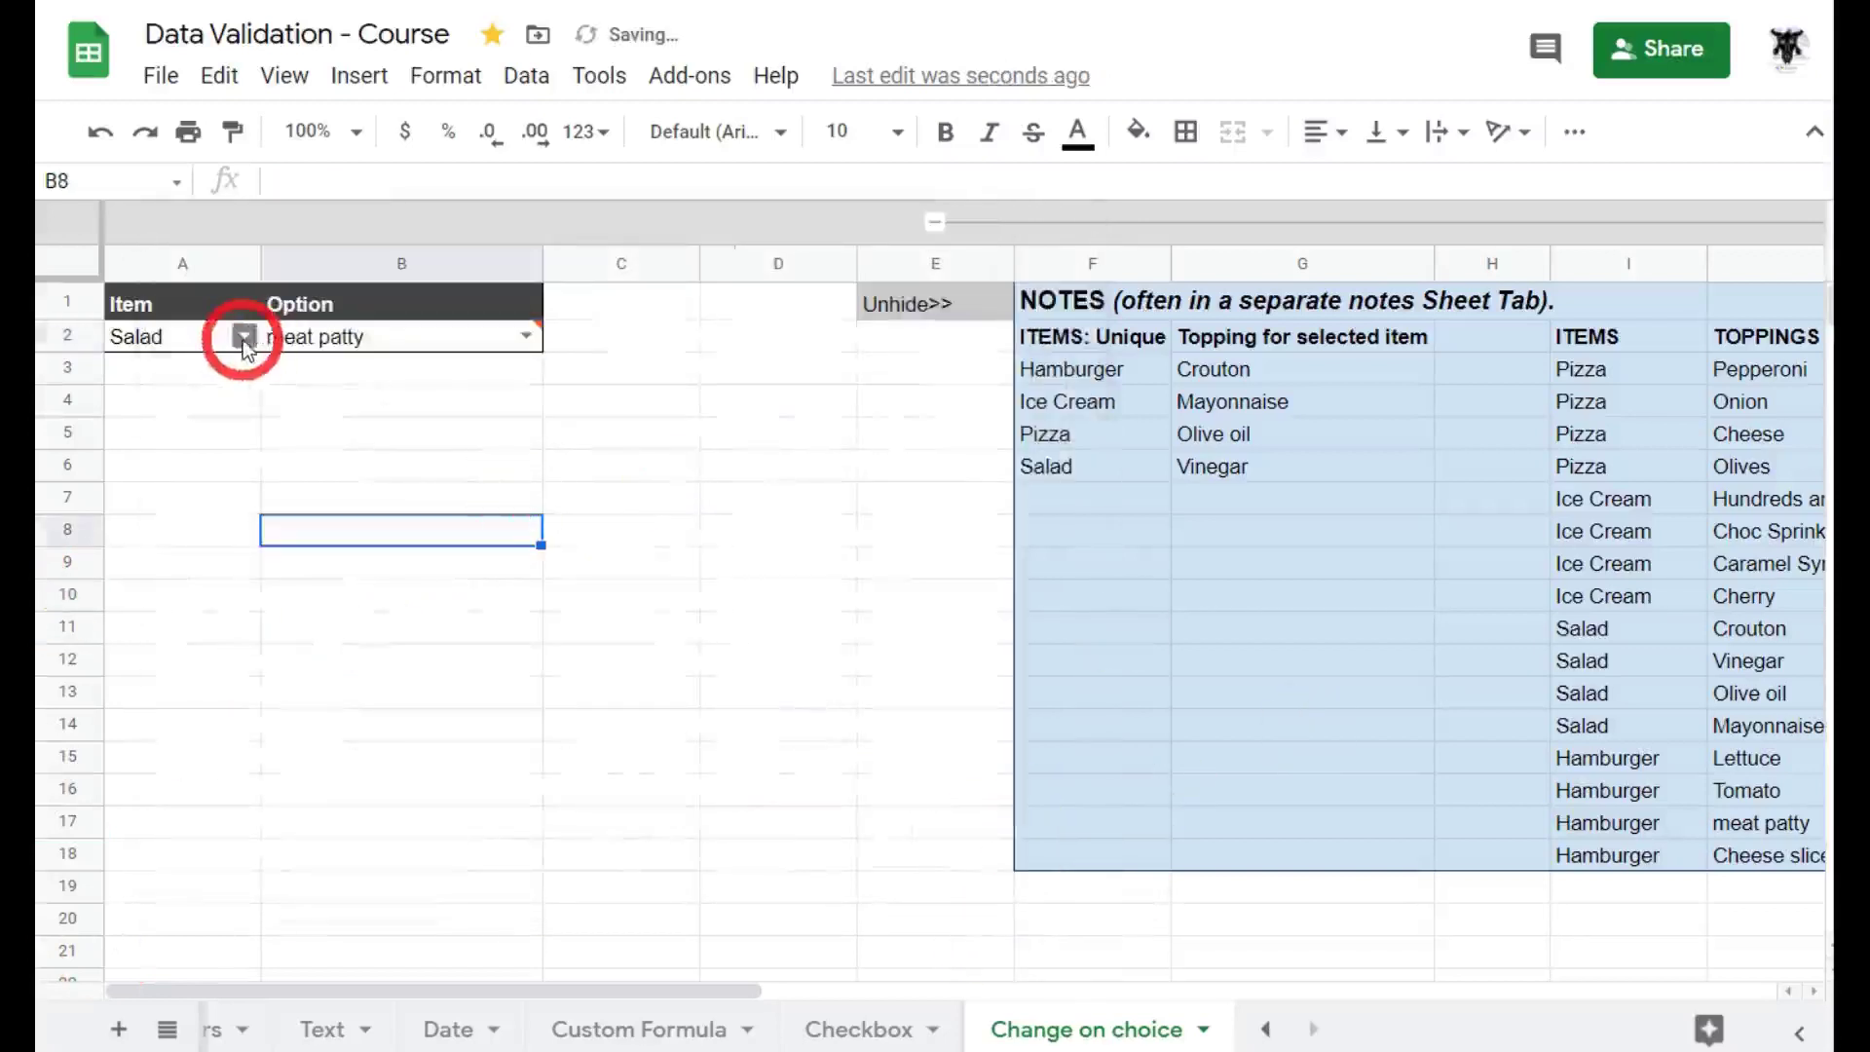
# Pick Mayonnaise, then change the item to Ice Cream with Caramel Syrup as topping.
pyautogui.click(525, 335)
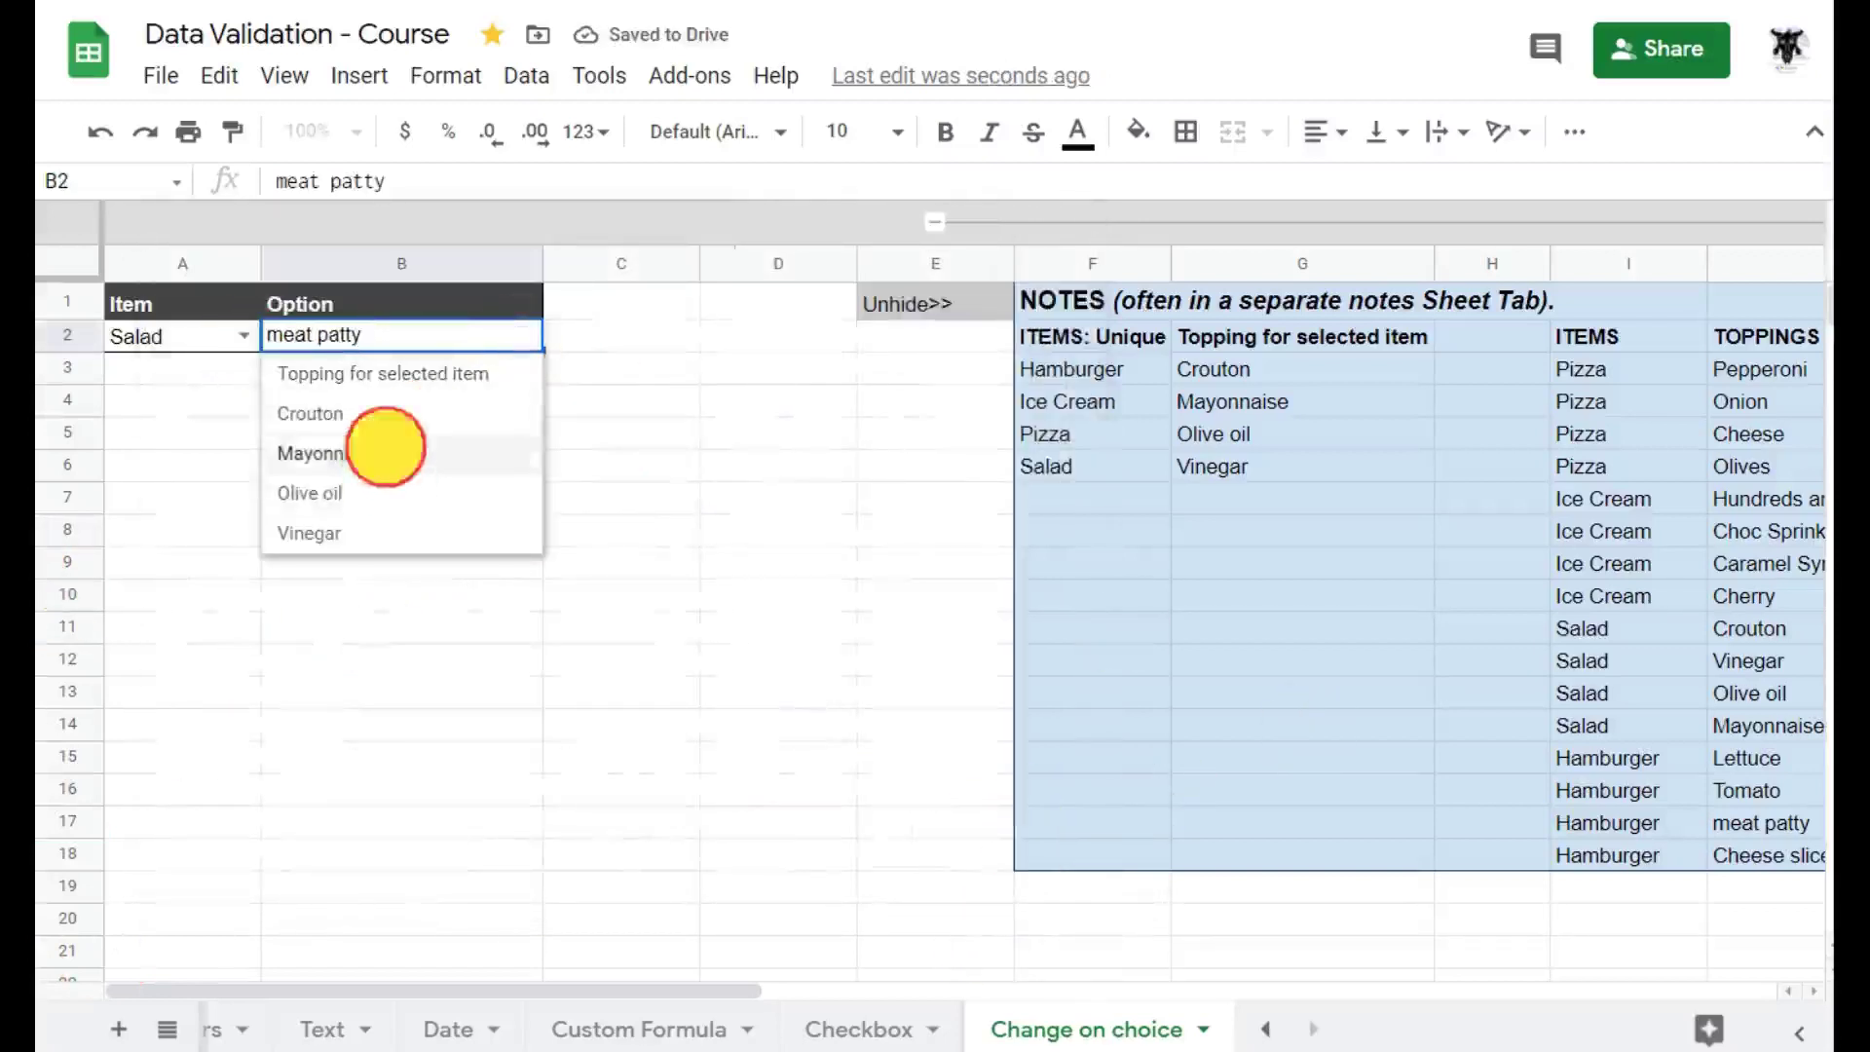
pyautogui.click(386, 453)
pyautogui.click(244, 335)
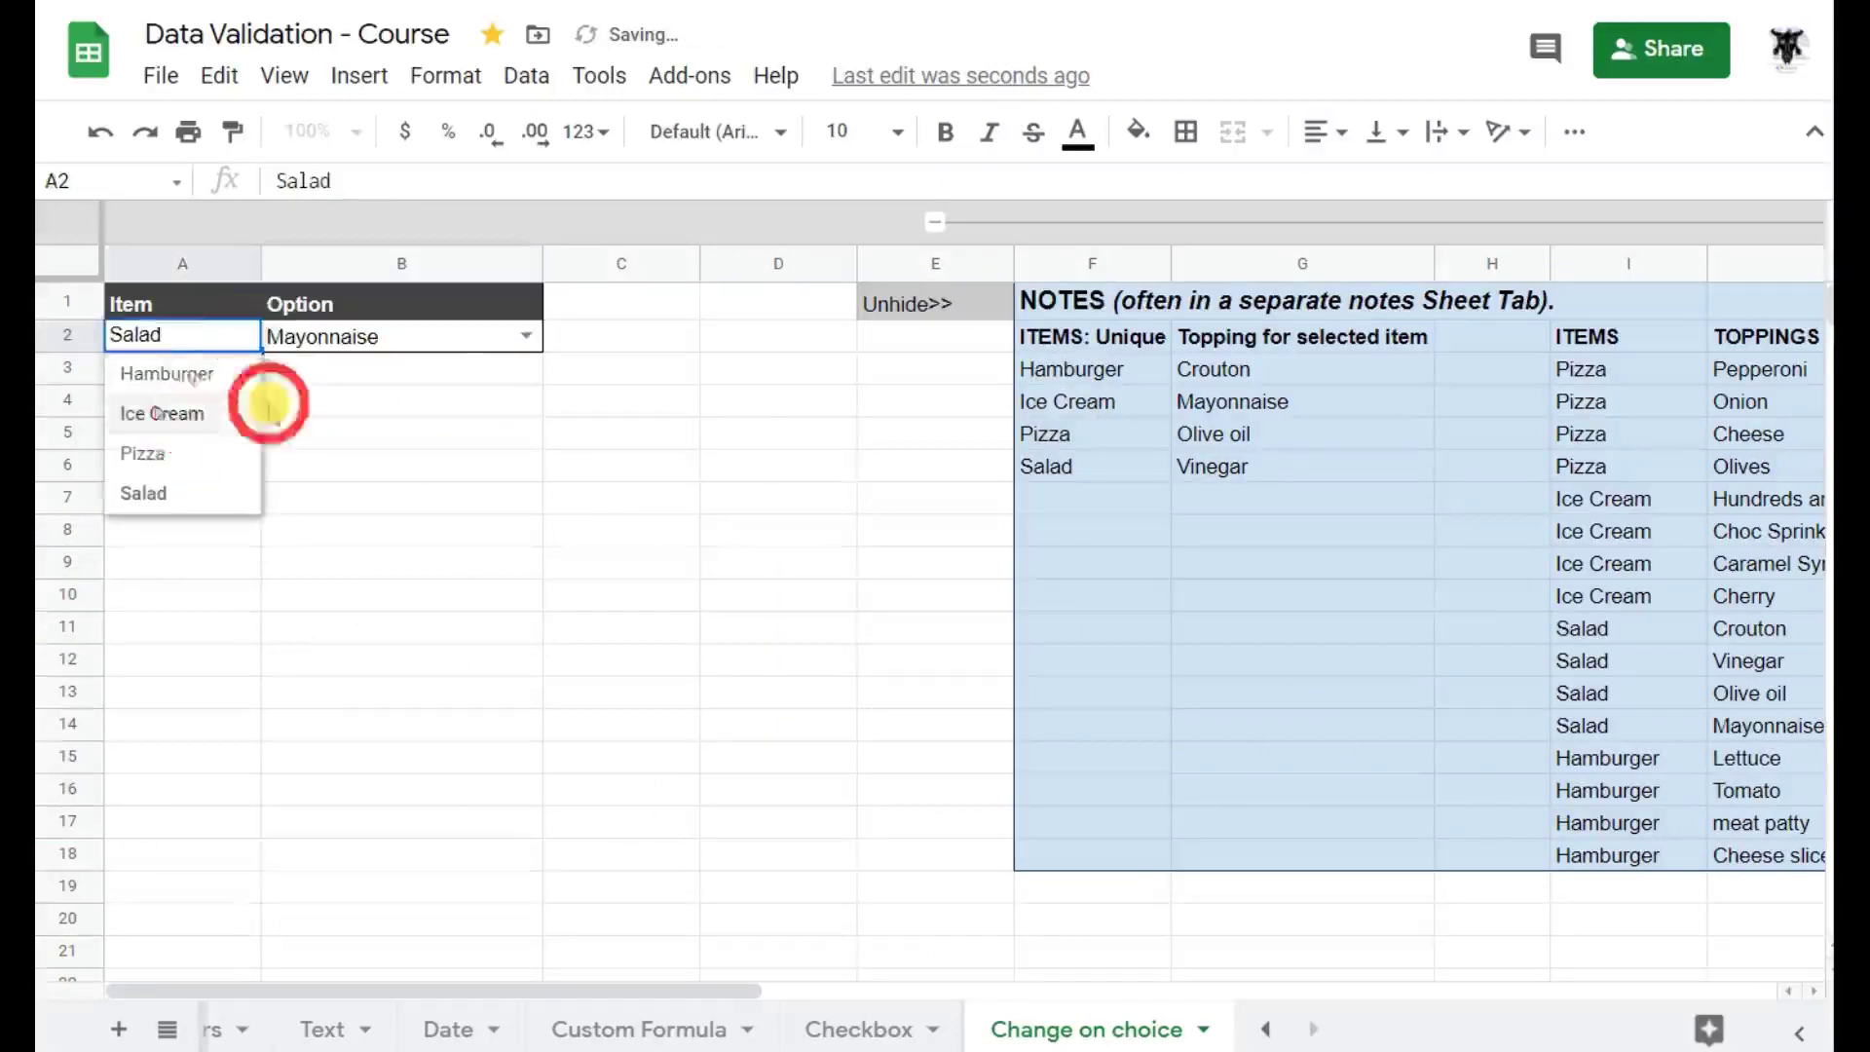
pyautogui.click(162, 413)
pyautogui.click(525, 335)
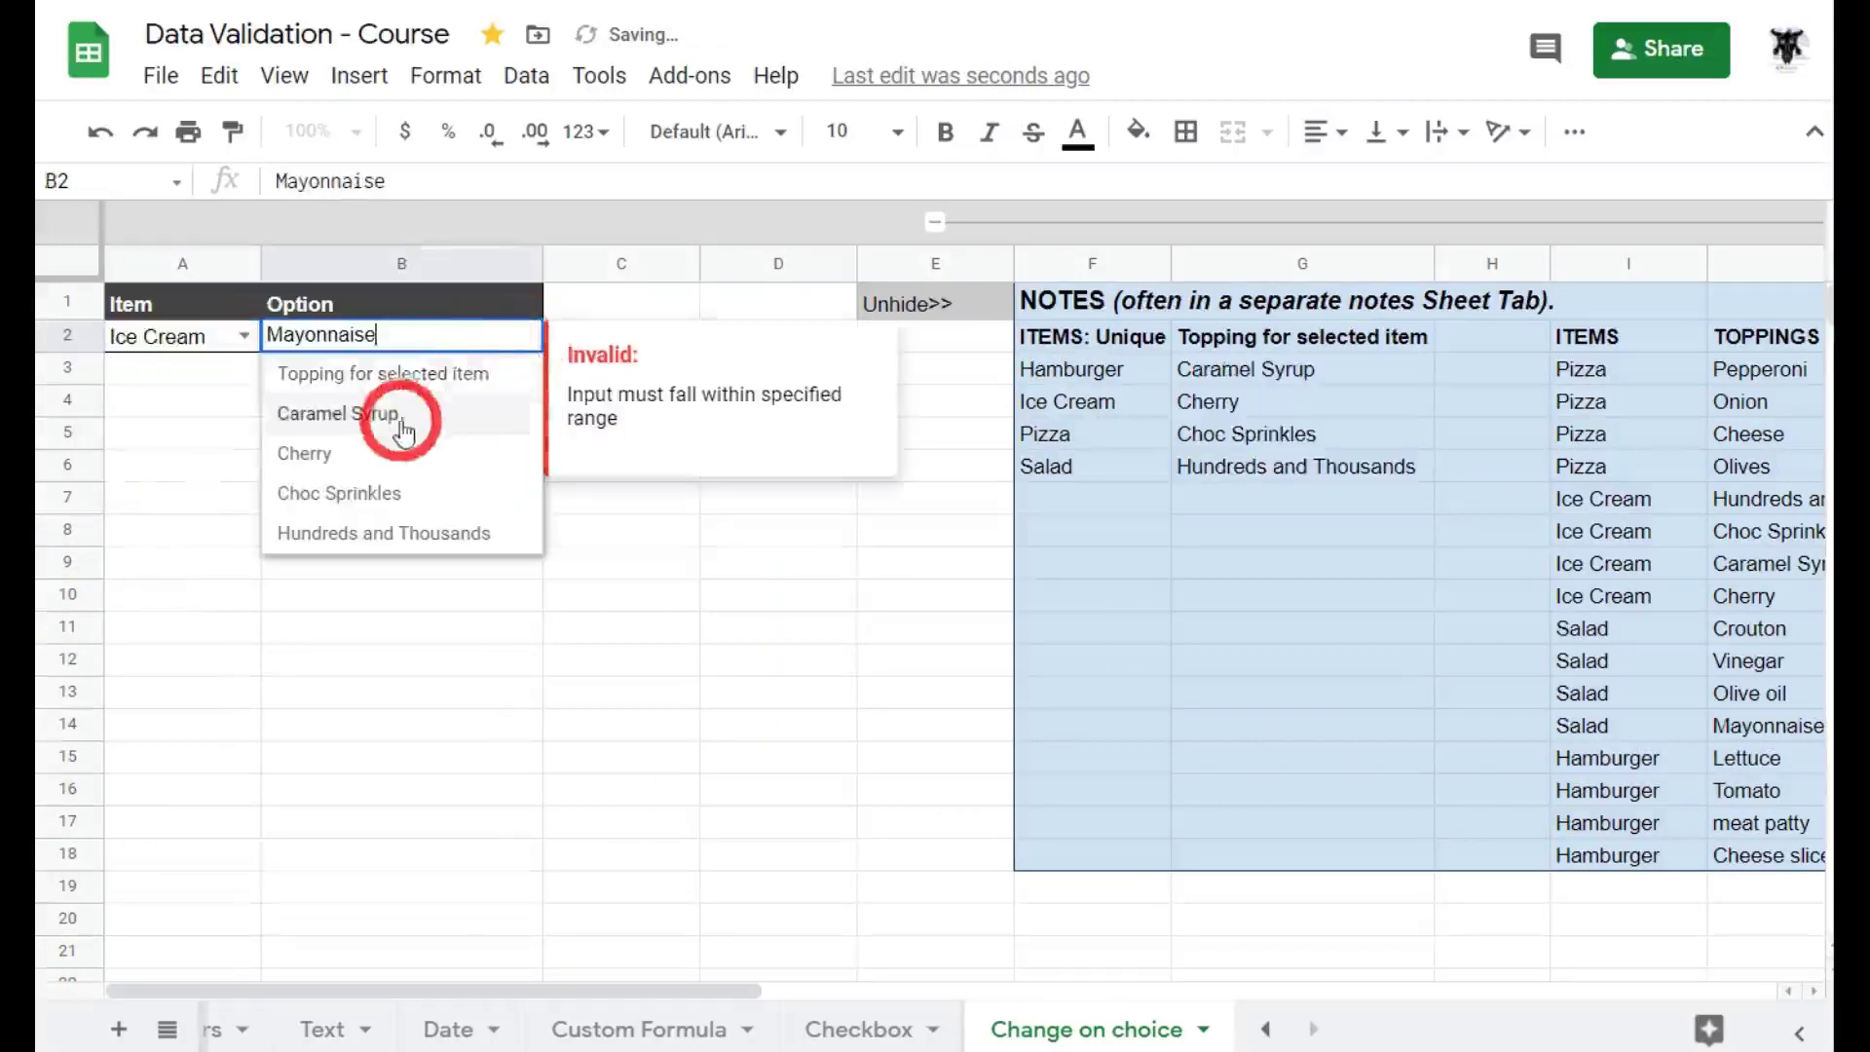
pyautogui.click(403, 417)
pyautogui.click(283, 466)
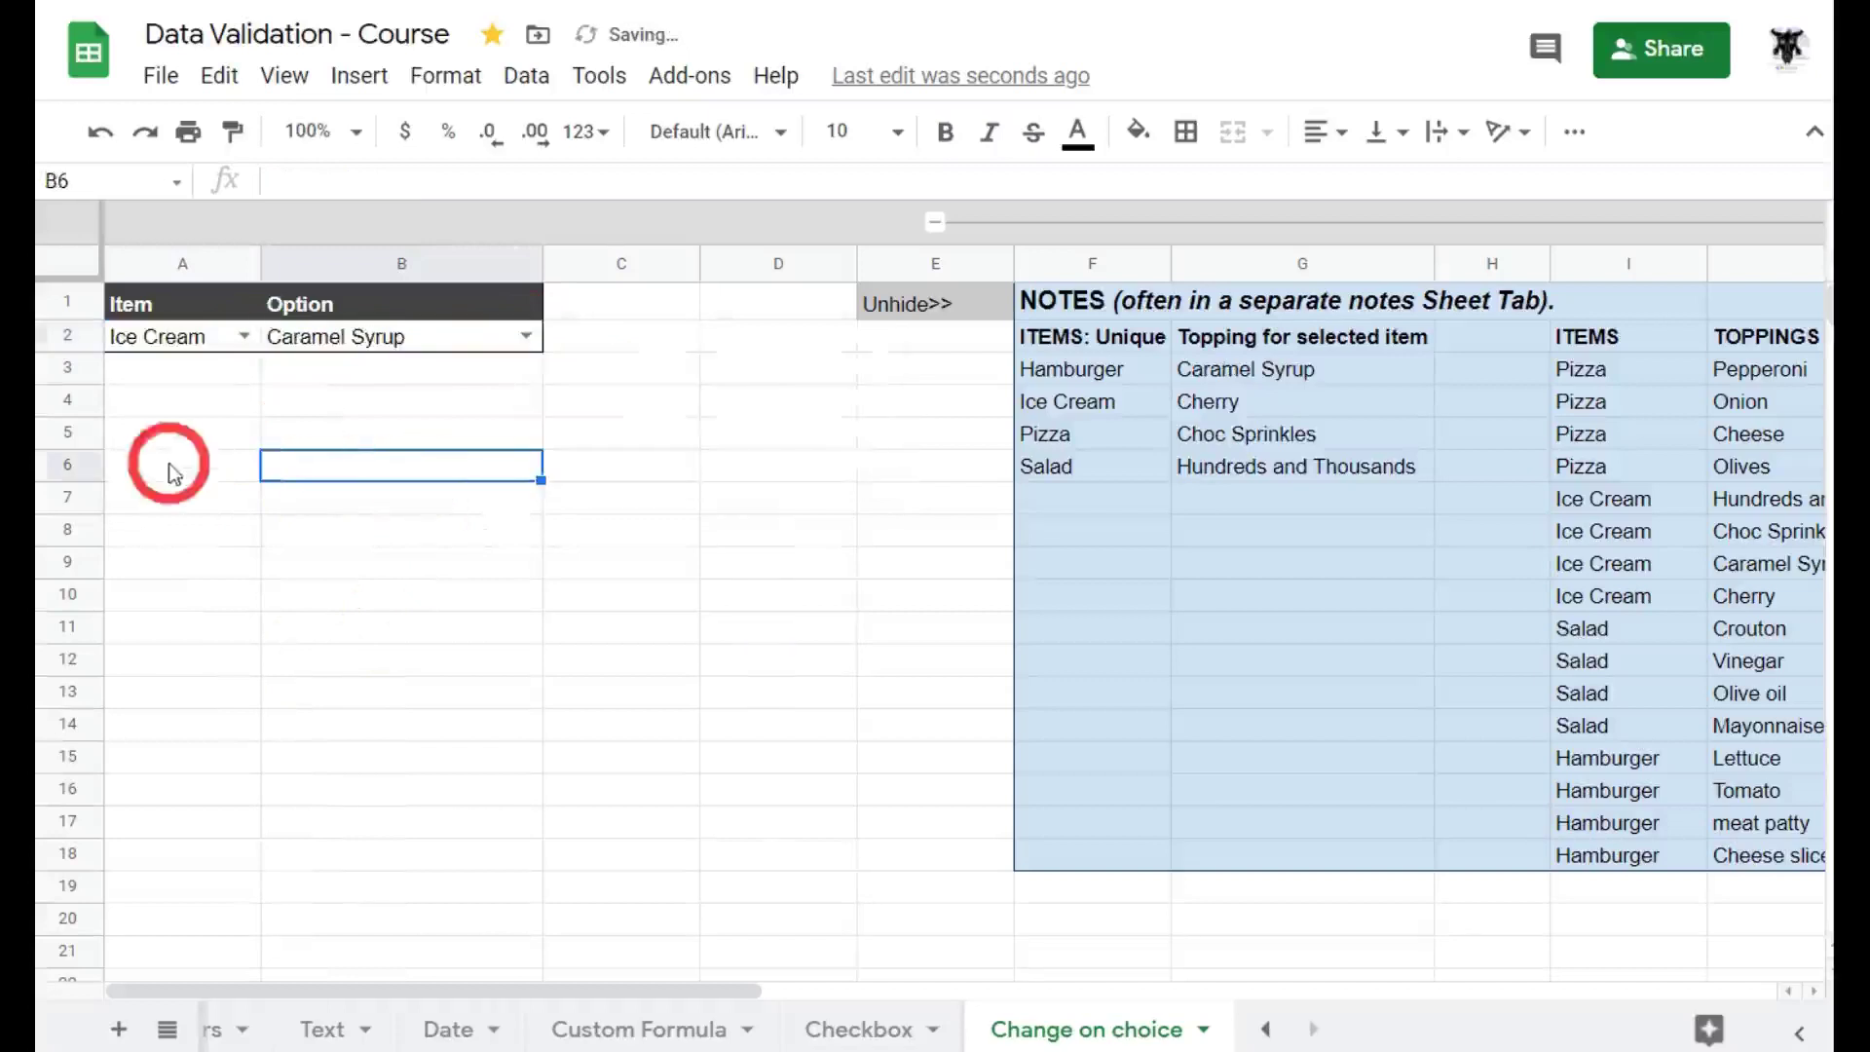
# Set the item back to Salad and pick Crouton as the topping.
pyautogui.click(243, 335)
pyautogui.click(180, 493)
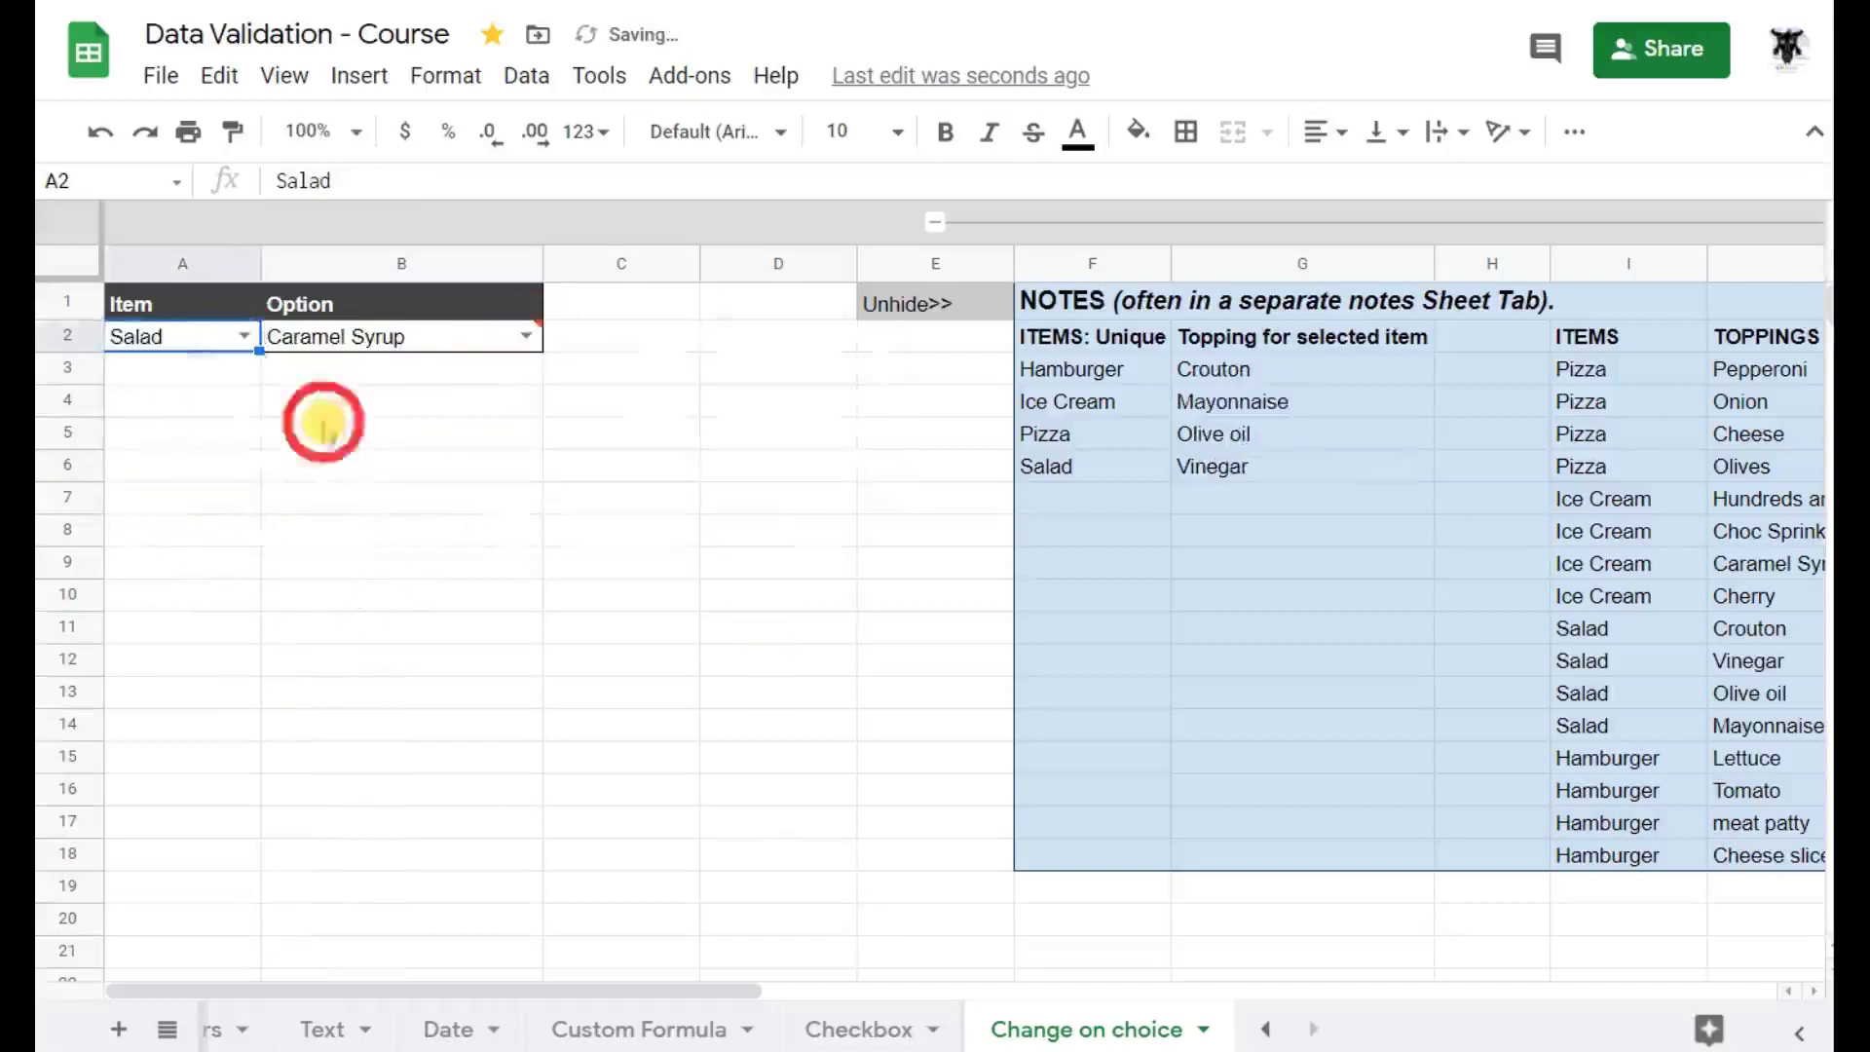
pyautogui.click(525, 335)
pyautogui.click(321, 413)
pyautogui.click(682, 466)
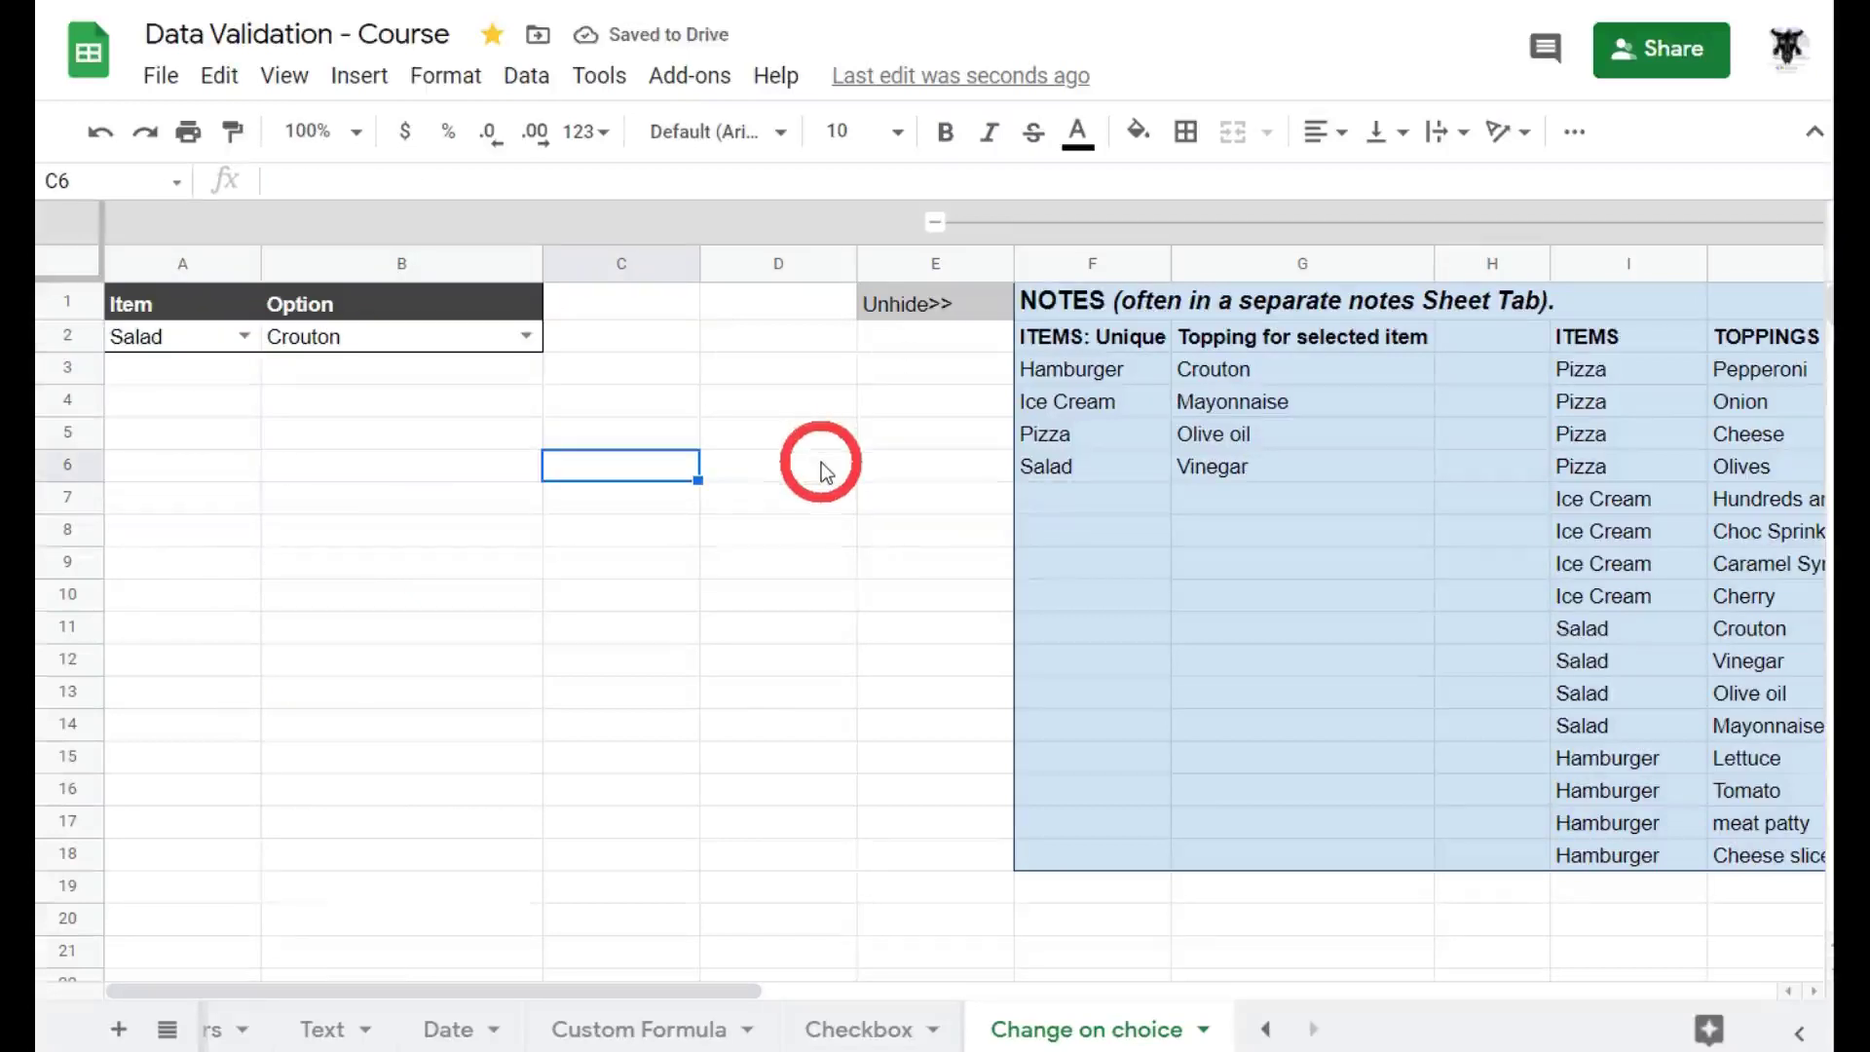